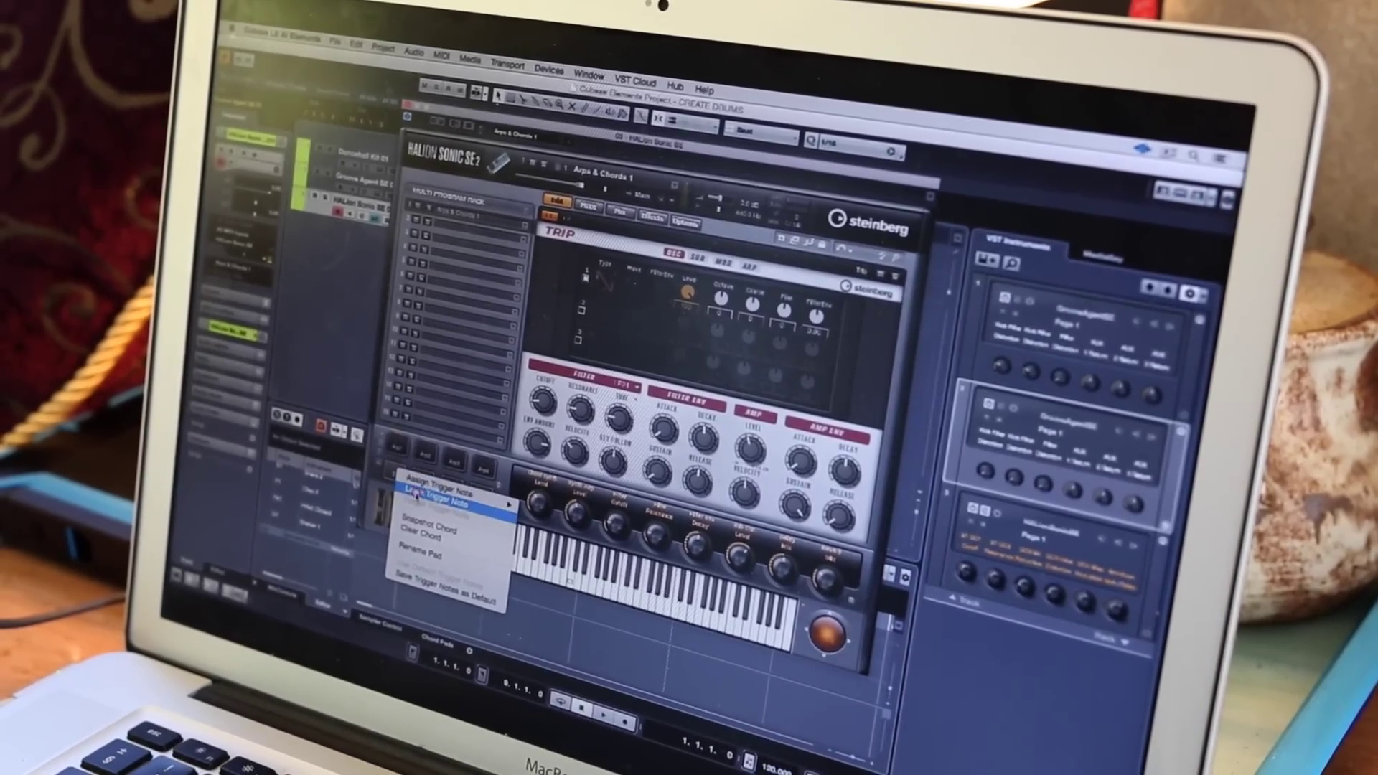
click(416, 495)
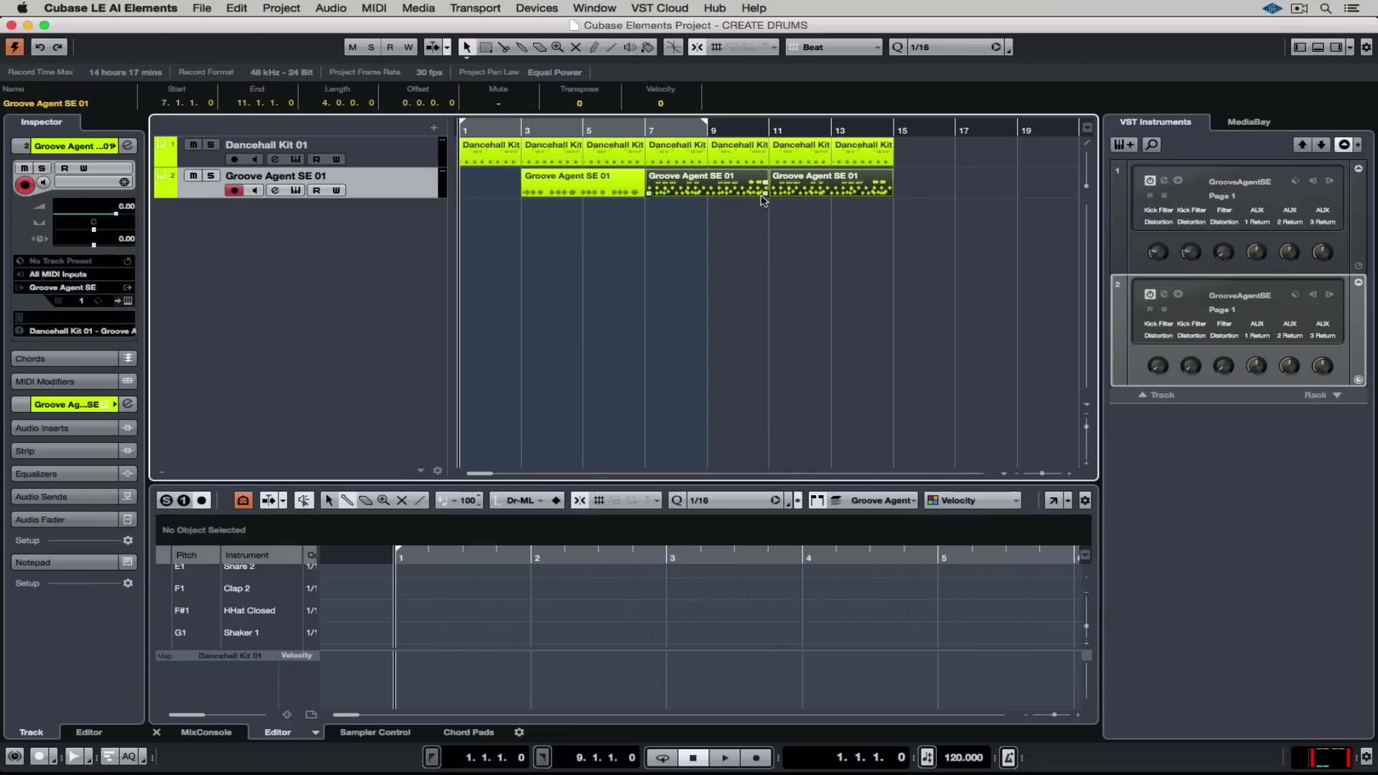
Add one instrument track that uses Steinberg's HALion Sonic SE as its VST instrument
click(1128, 148)
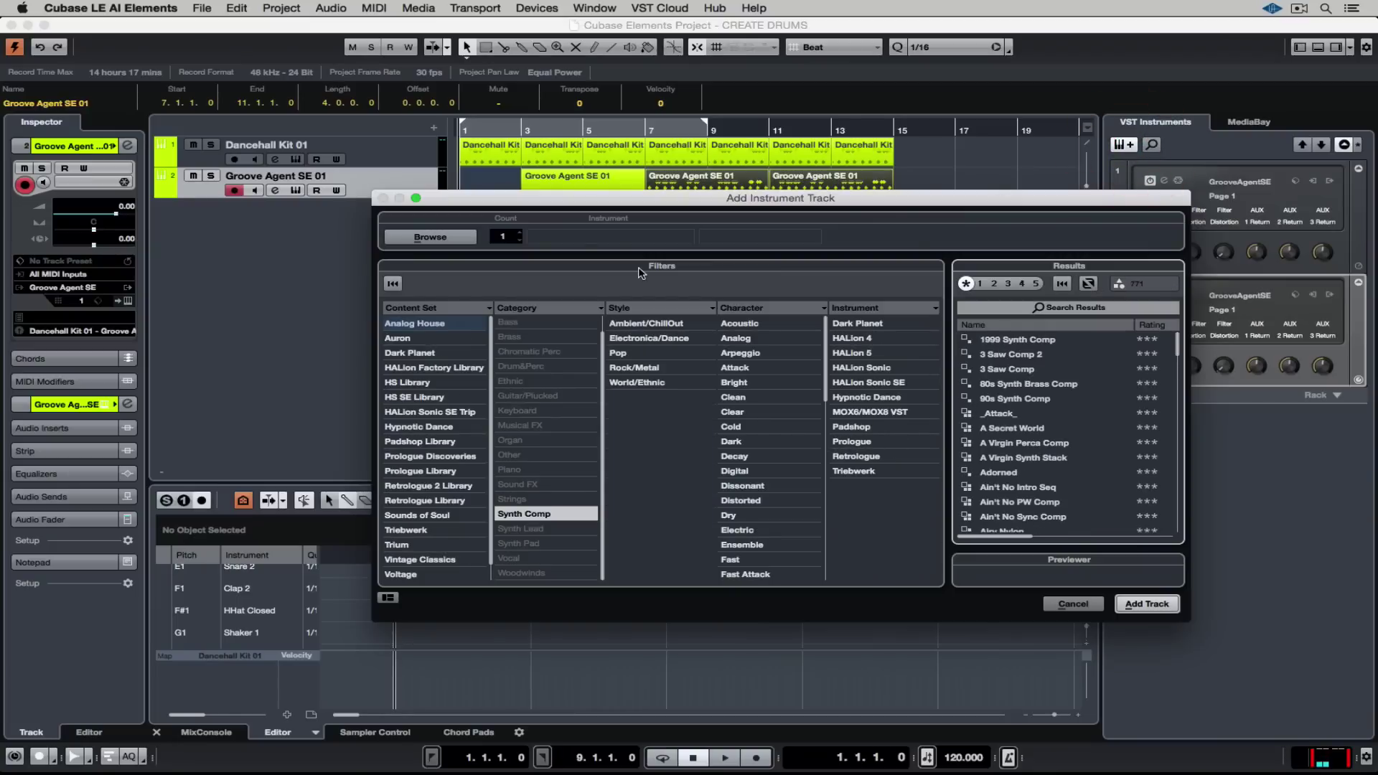
click(430, 237)
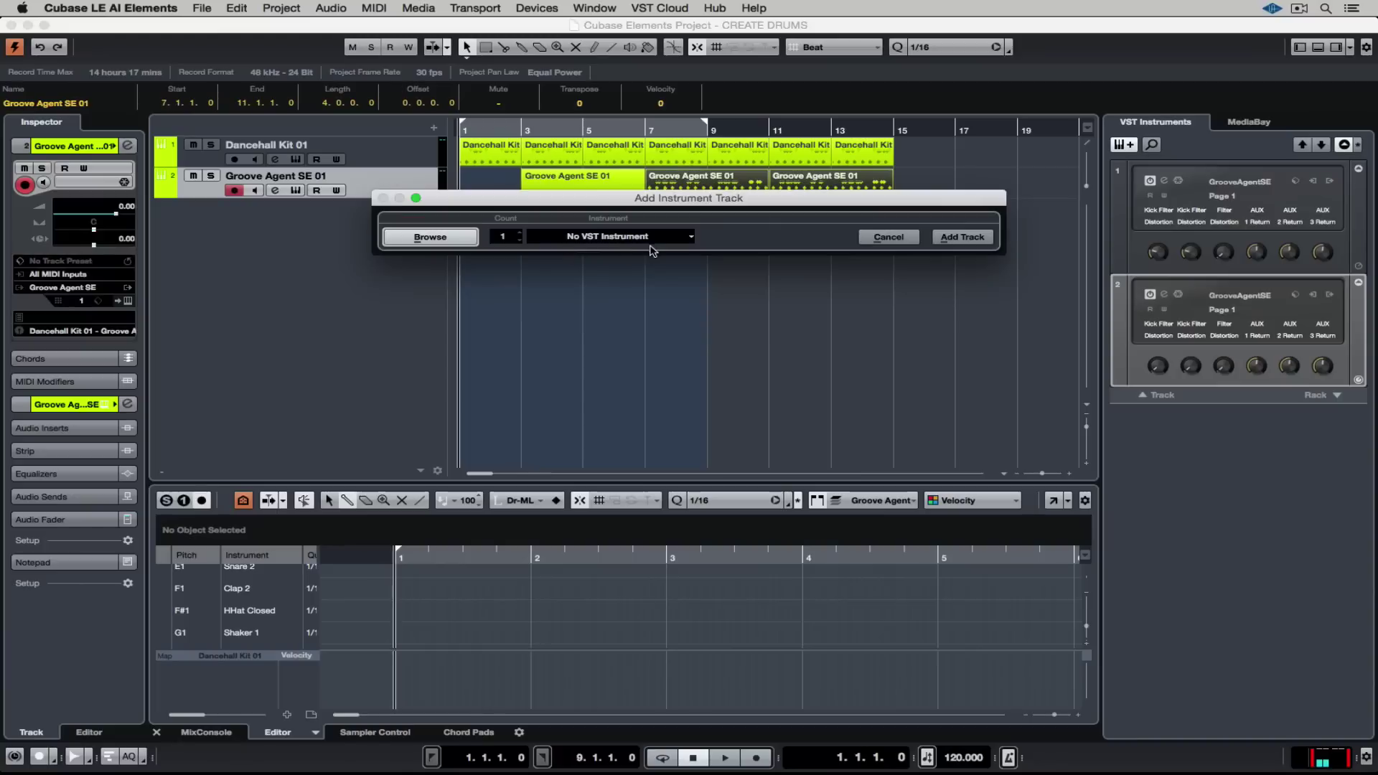
click(644, 237)
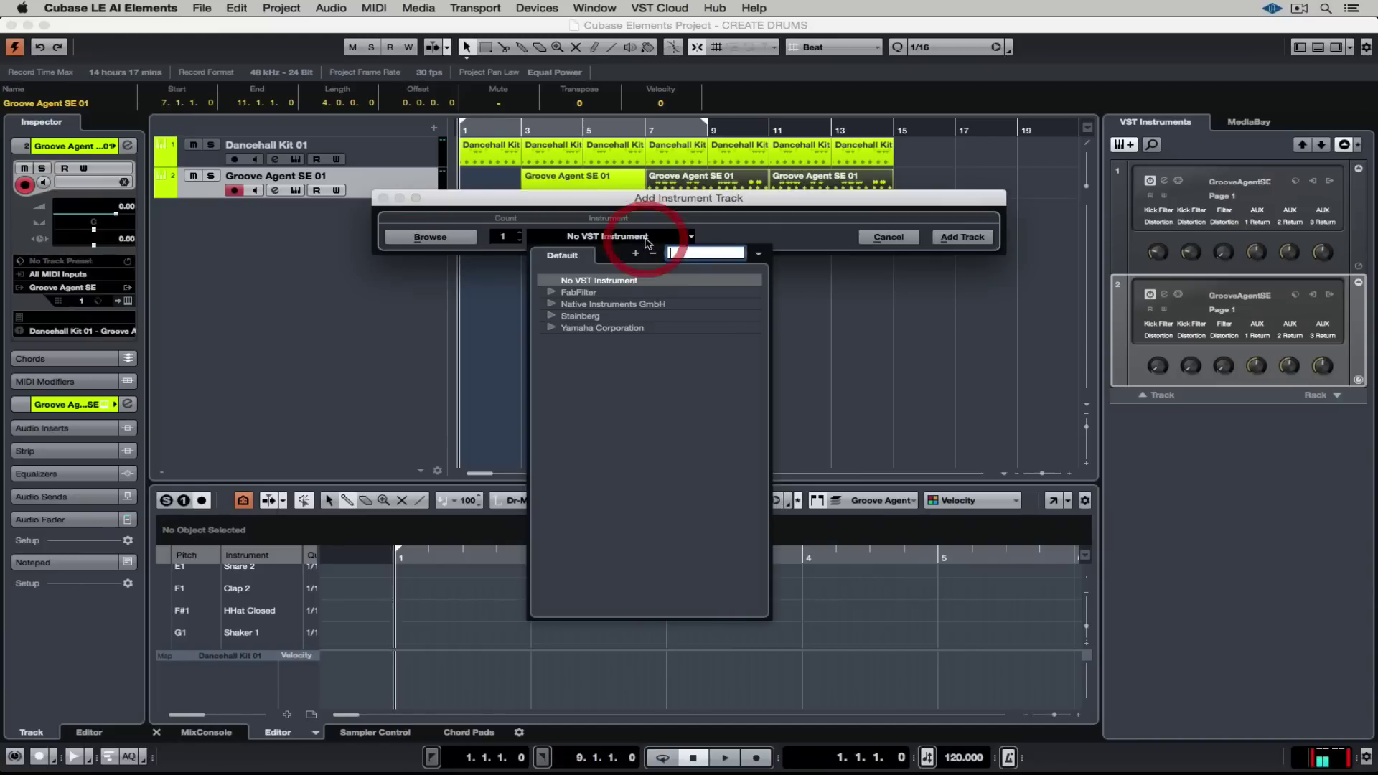
click(550, 315)
click(567, 339)
click(630, 353)
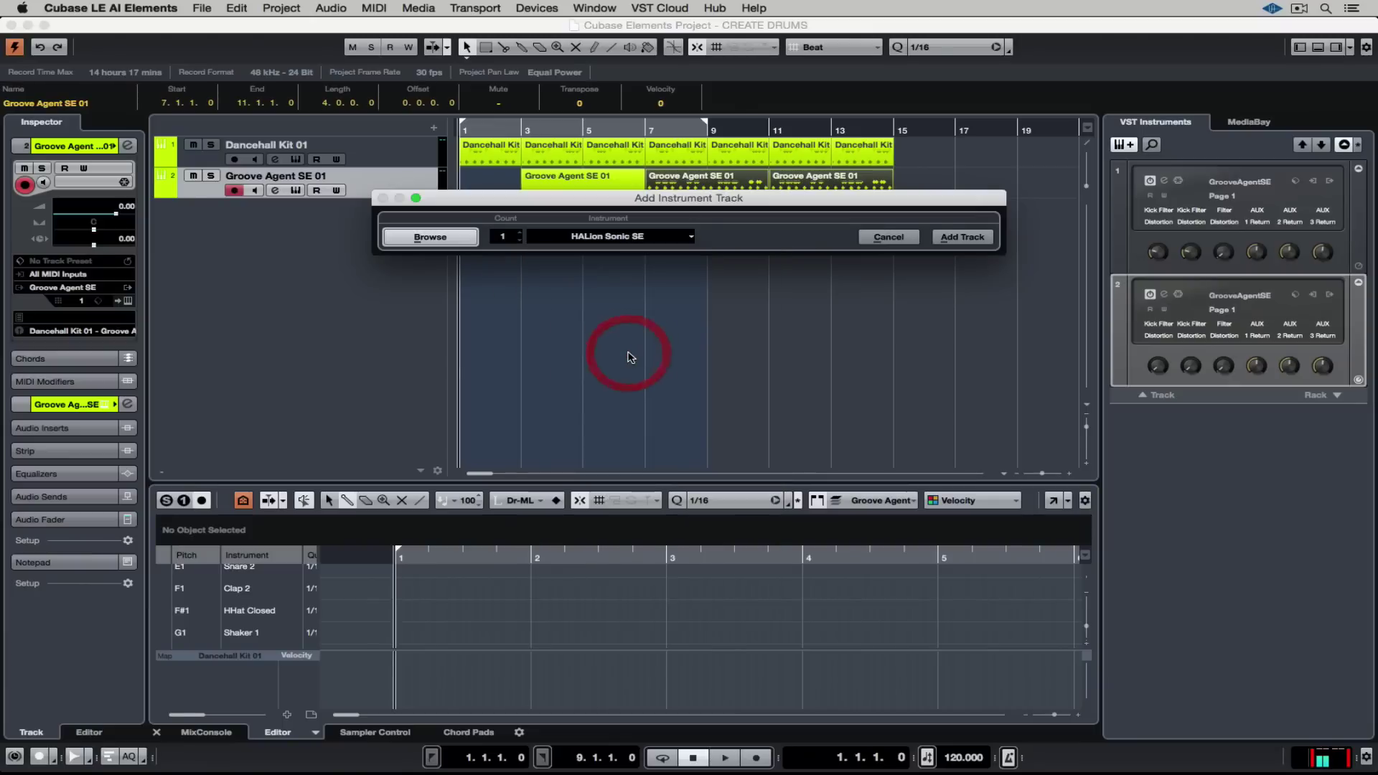
click(959, 236)
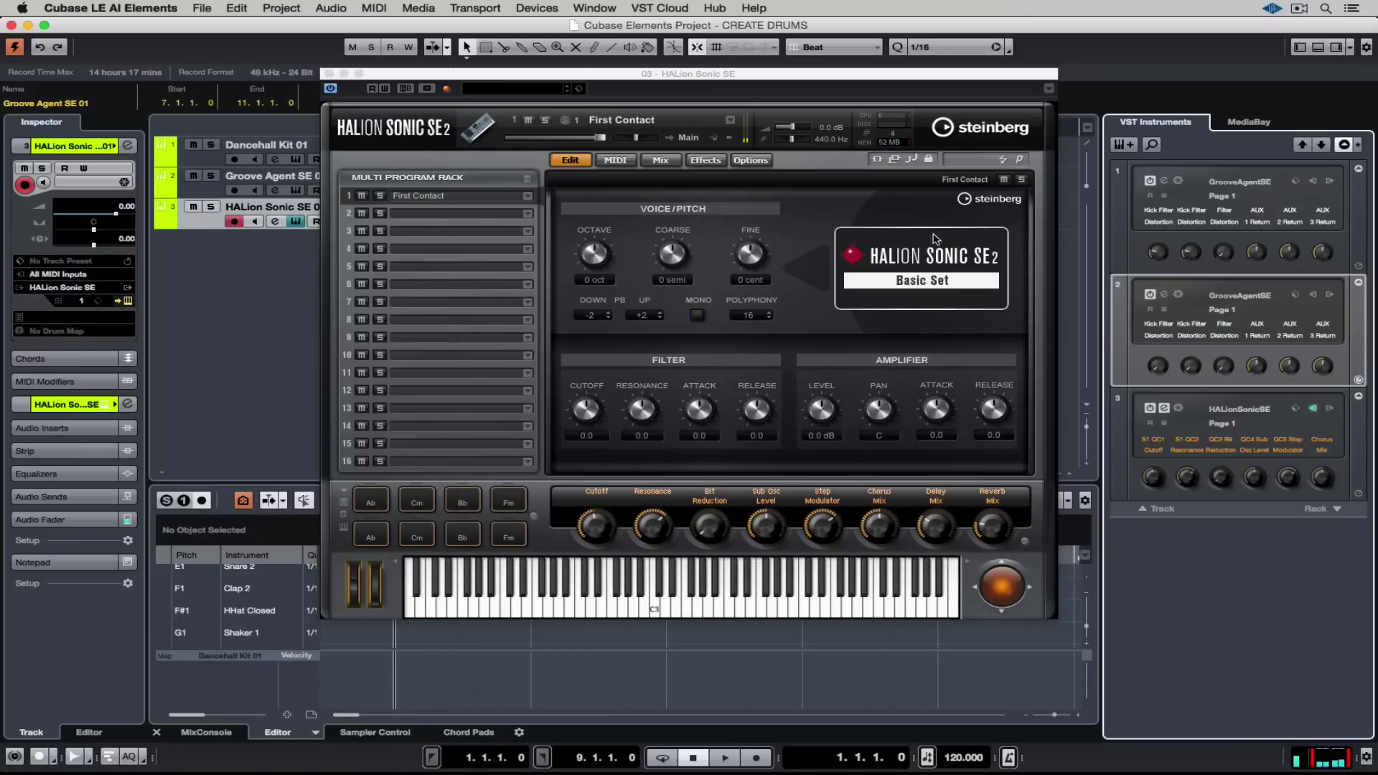
Load the Arps & Chords 1 program from the Trip content set, filtered to the Analog sub category, into the first slot
click(528, 195)
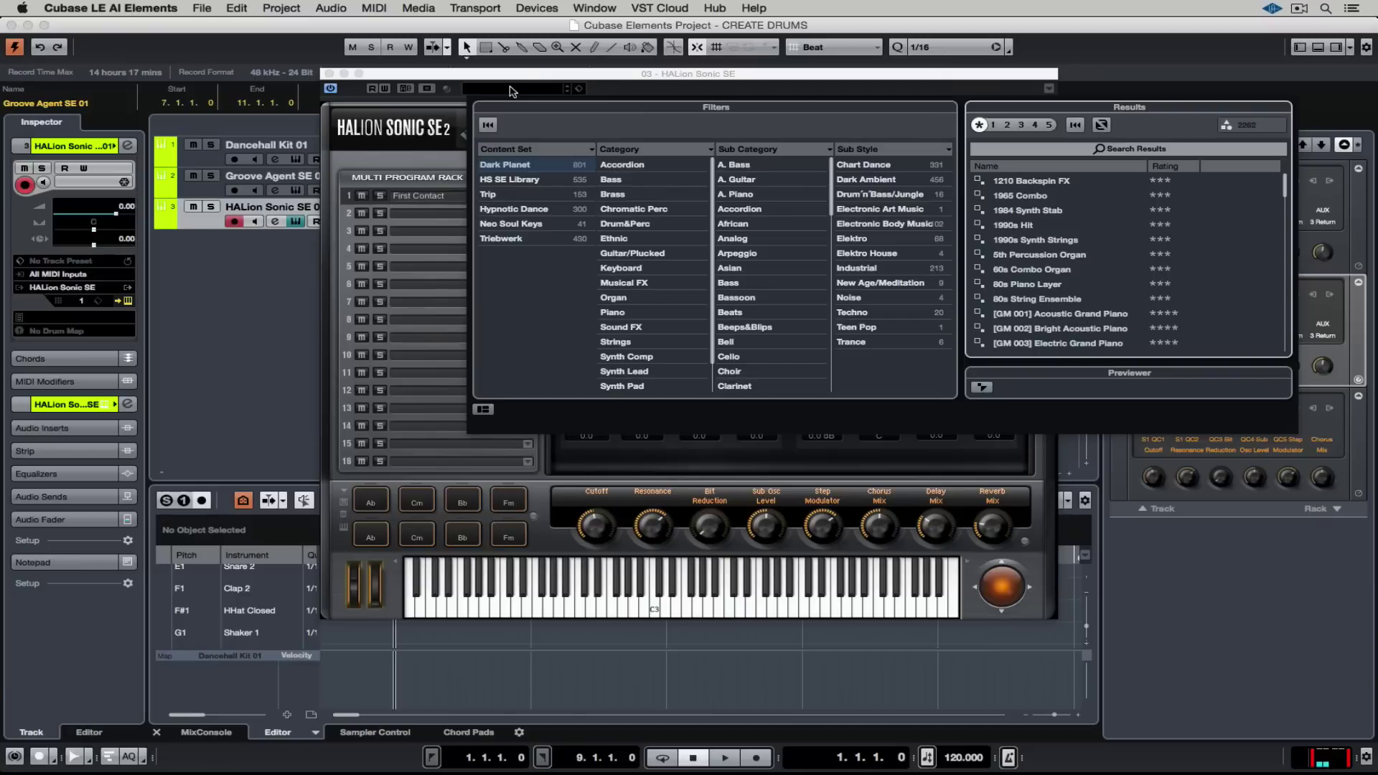
click(514, 196)
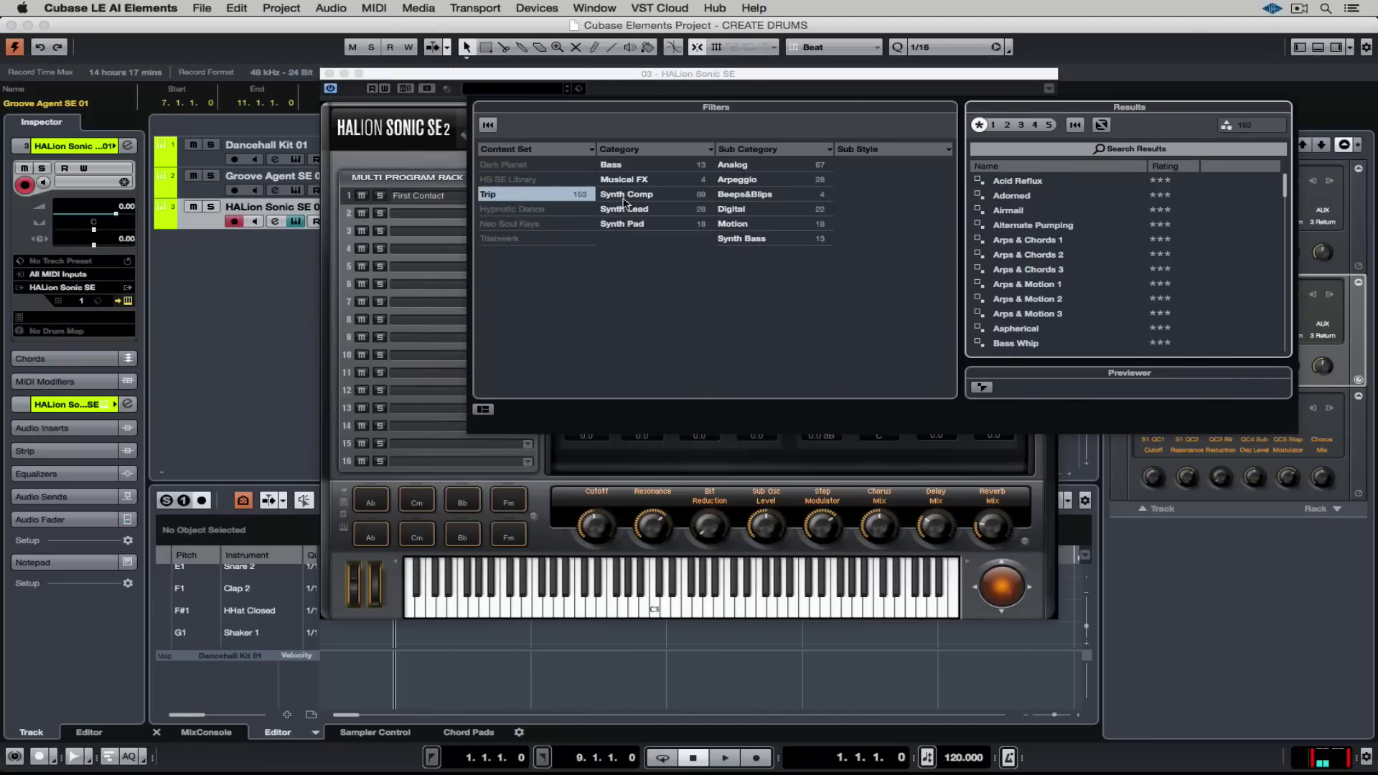
click(755, 181)
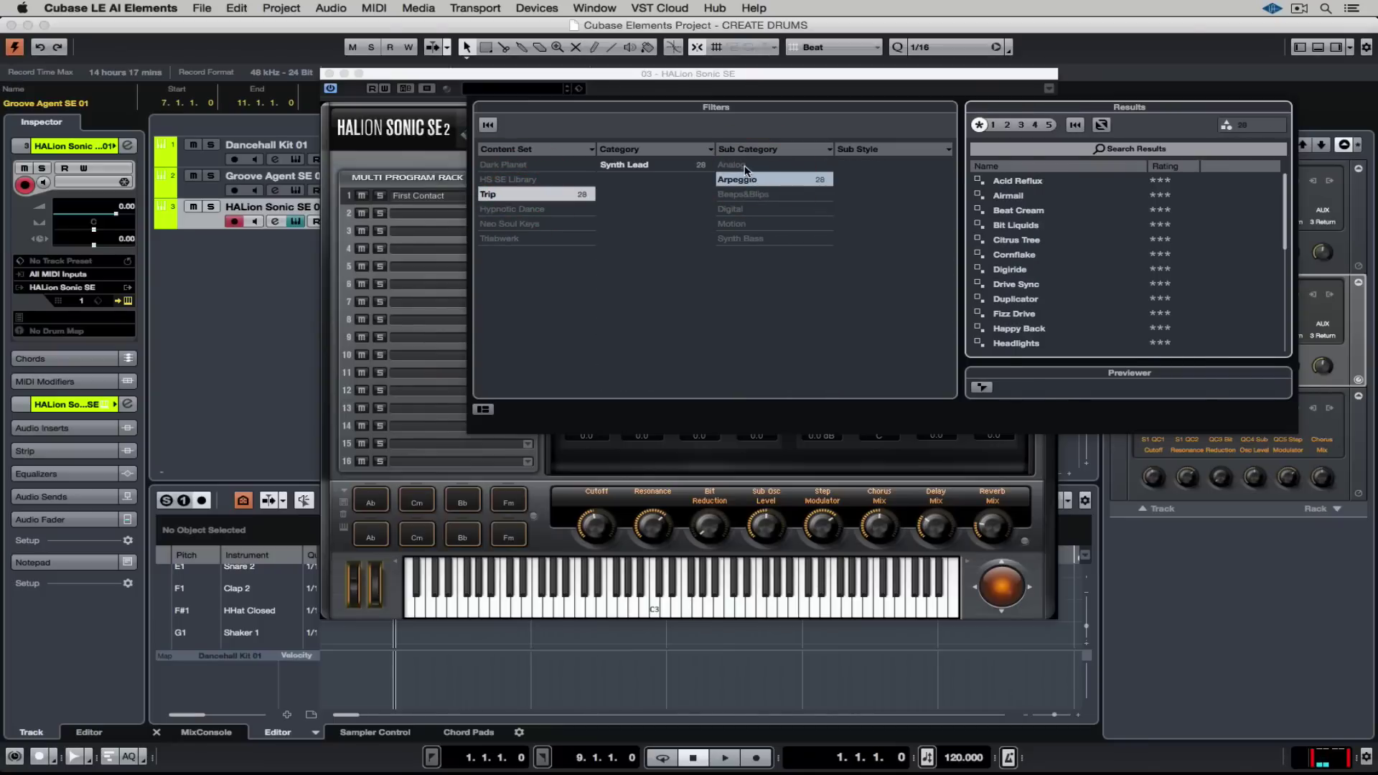
click(744, 166)
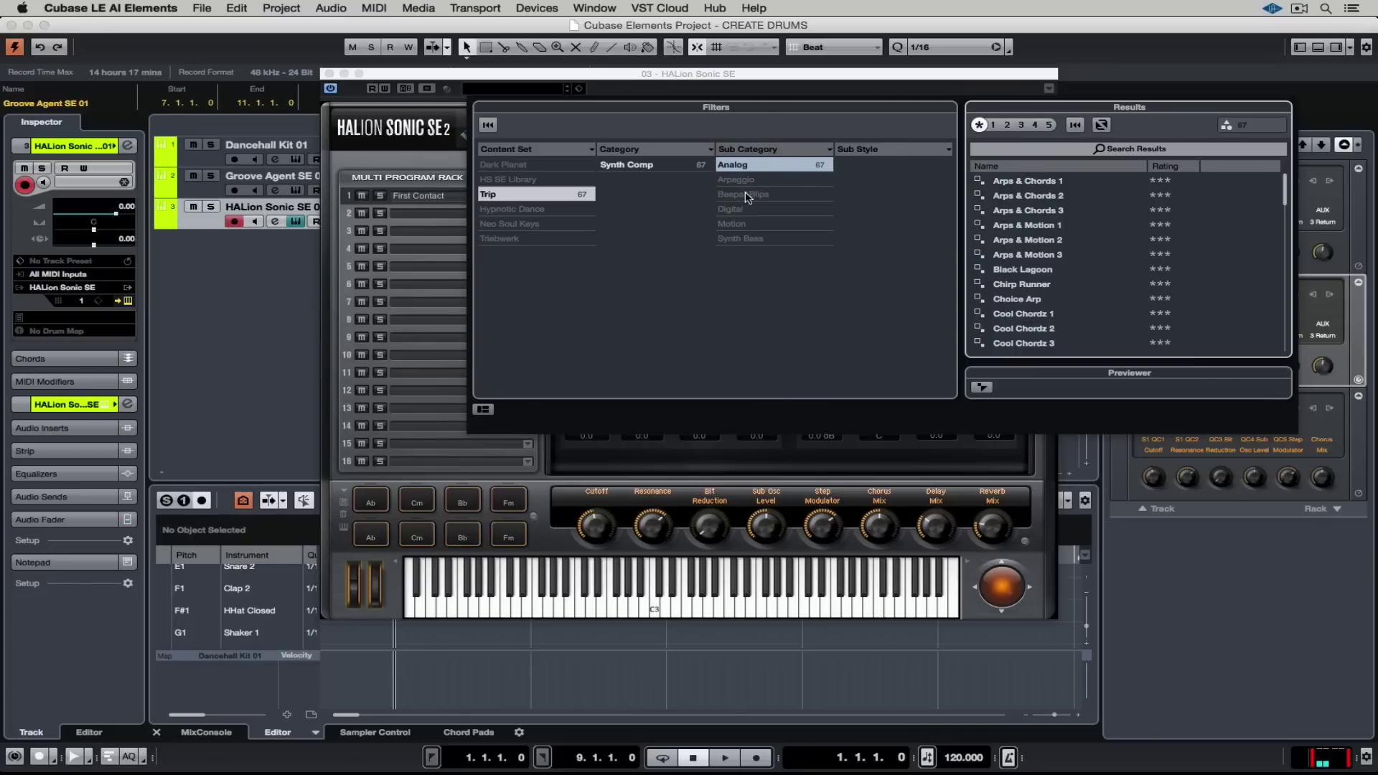
double_click(1036, 180)
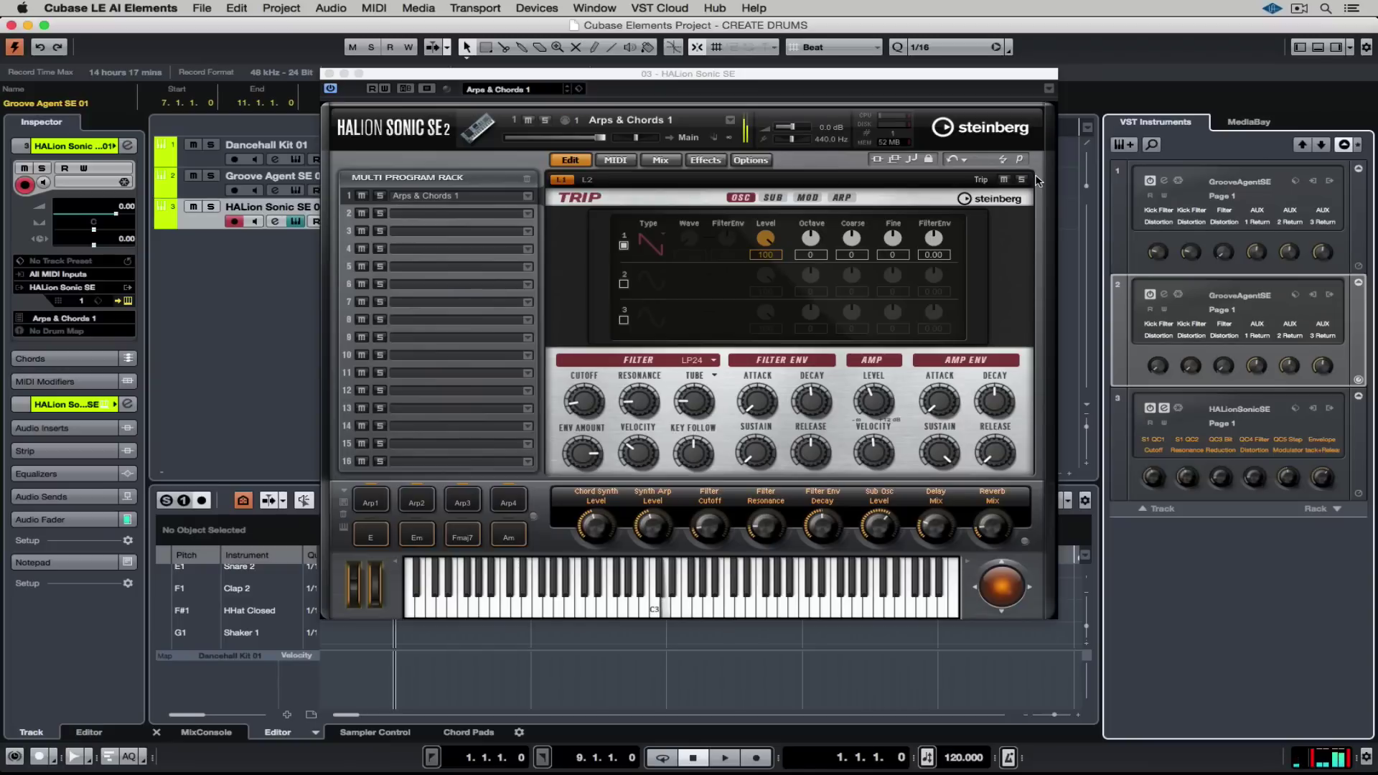
Adjust the Delay Mix and Chord Synth Level quick controls of the Arps & Chords 1 program
drag(601, 526, 741, 527)
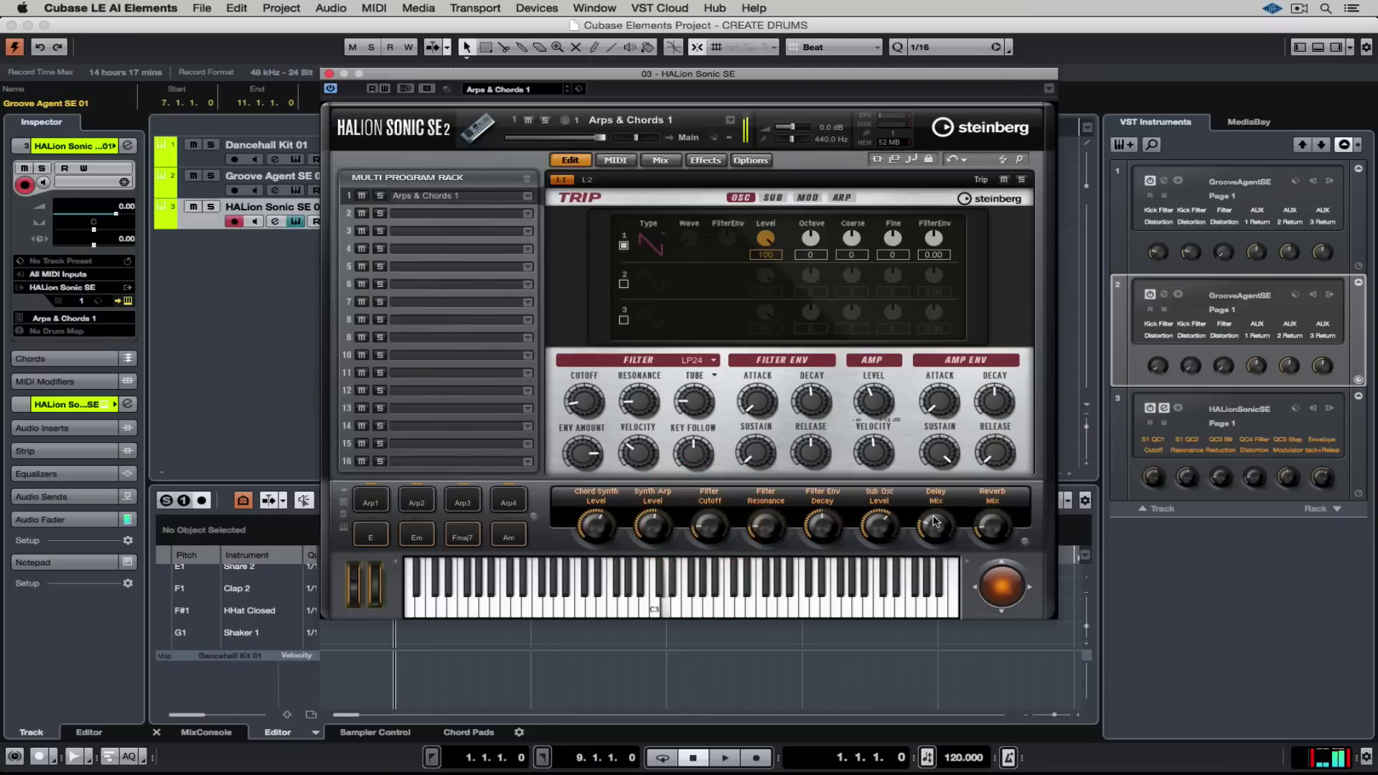
click(987, 516)
click(928, 552)
click(925, 566)
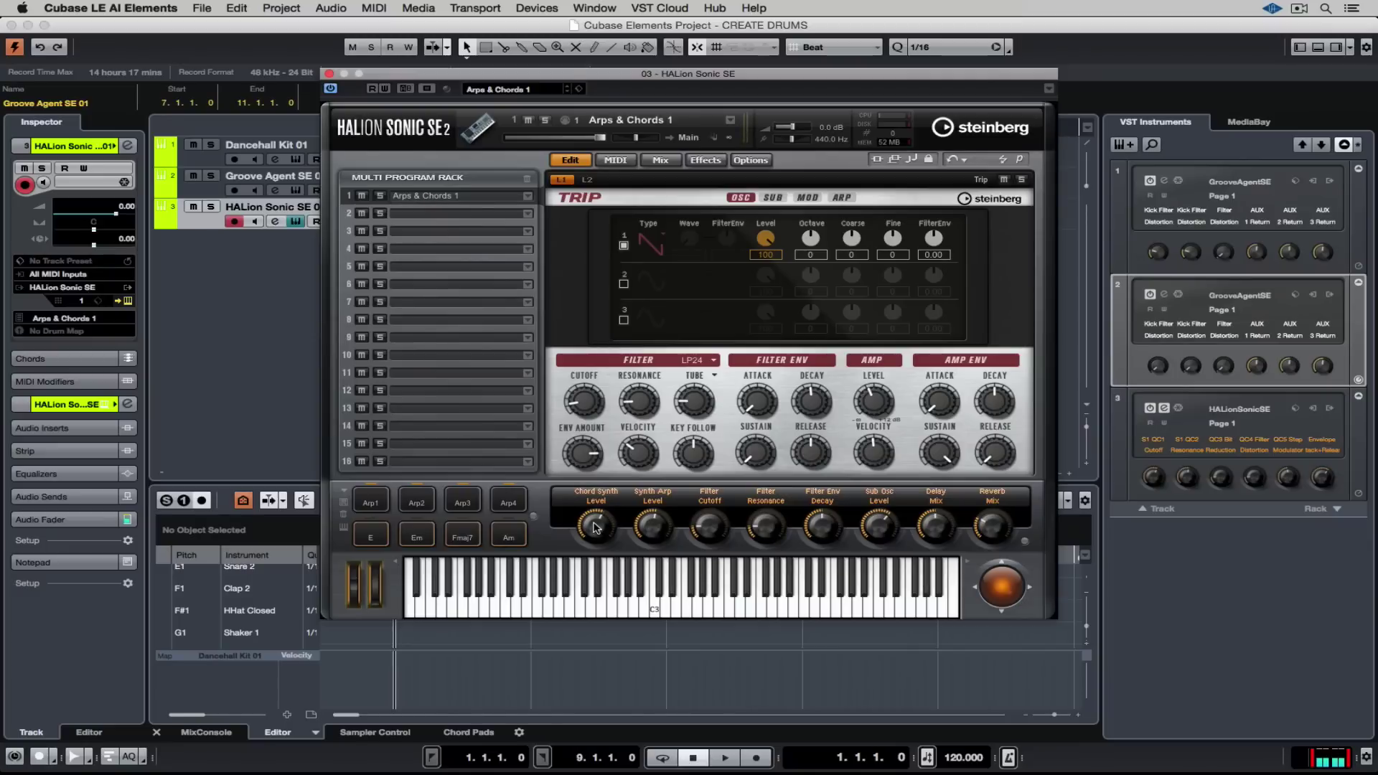
click(592, 551)
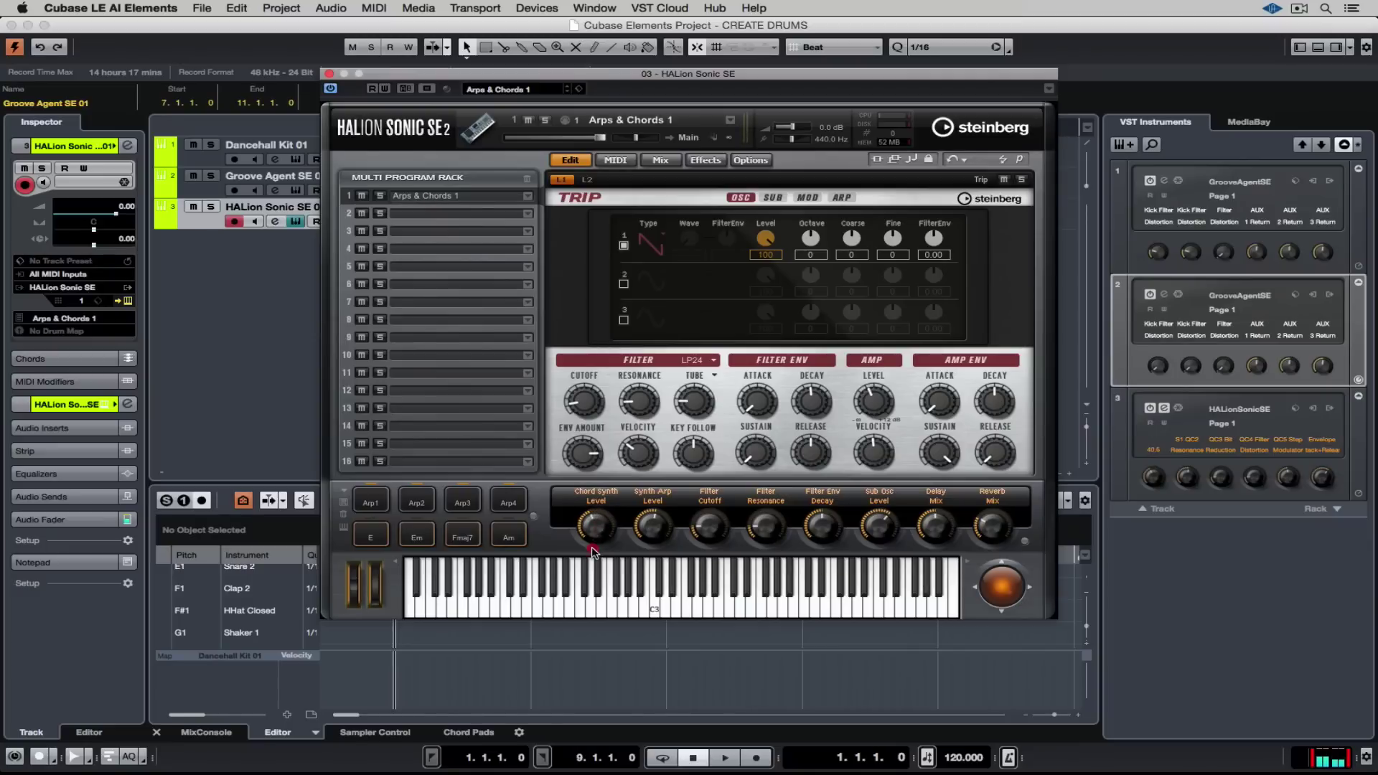
click(656, 528)
Audition the E, Em, Fmaj7 and Am chord pads in HALion Sonic SE
click(380, 537)
click(417, 536)
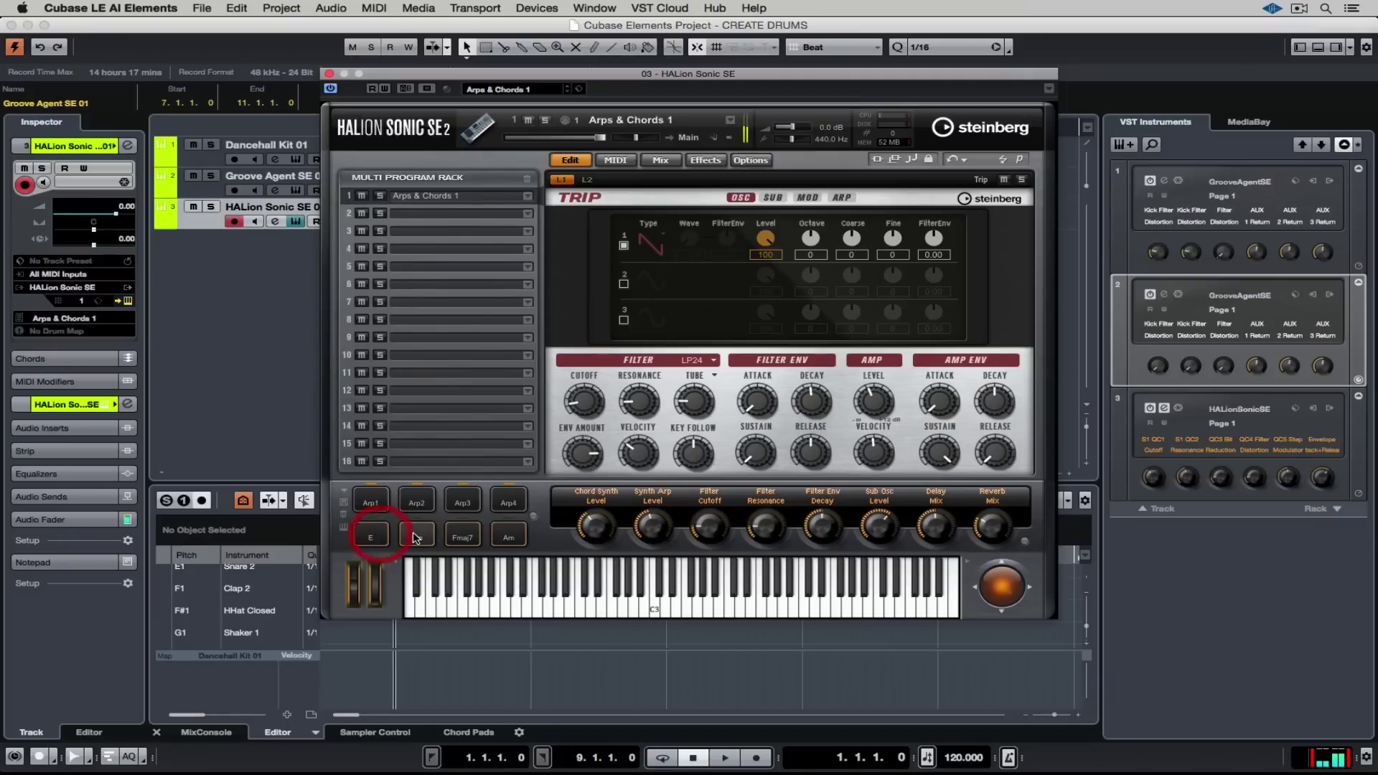
click(461, 537)
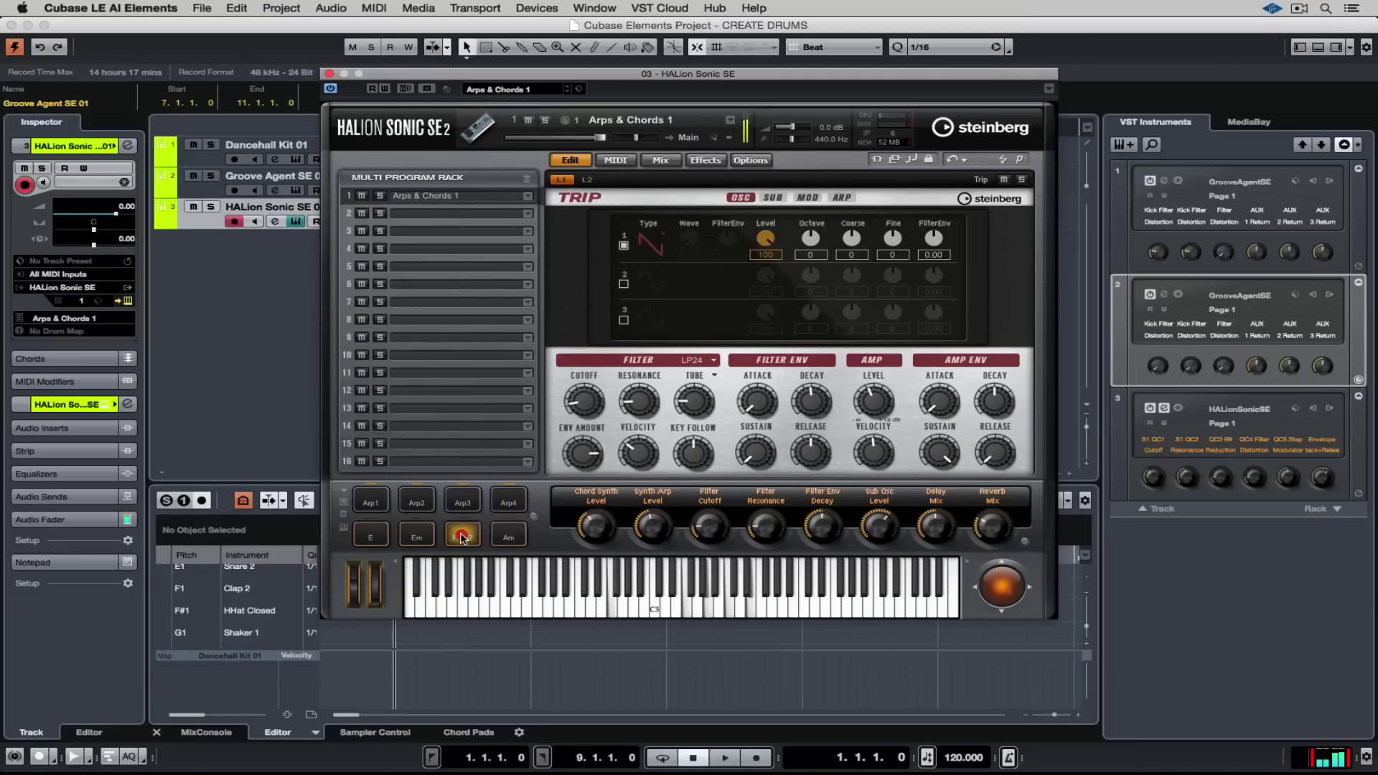
click(506, 537)
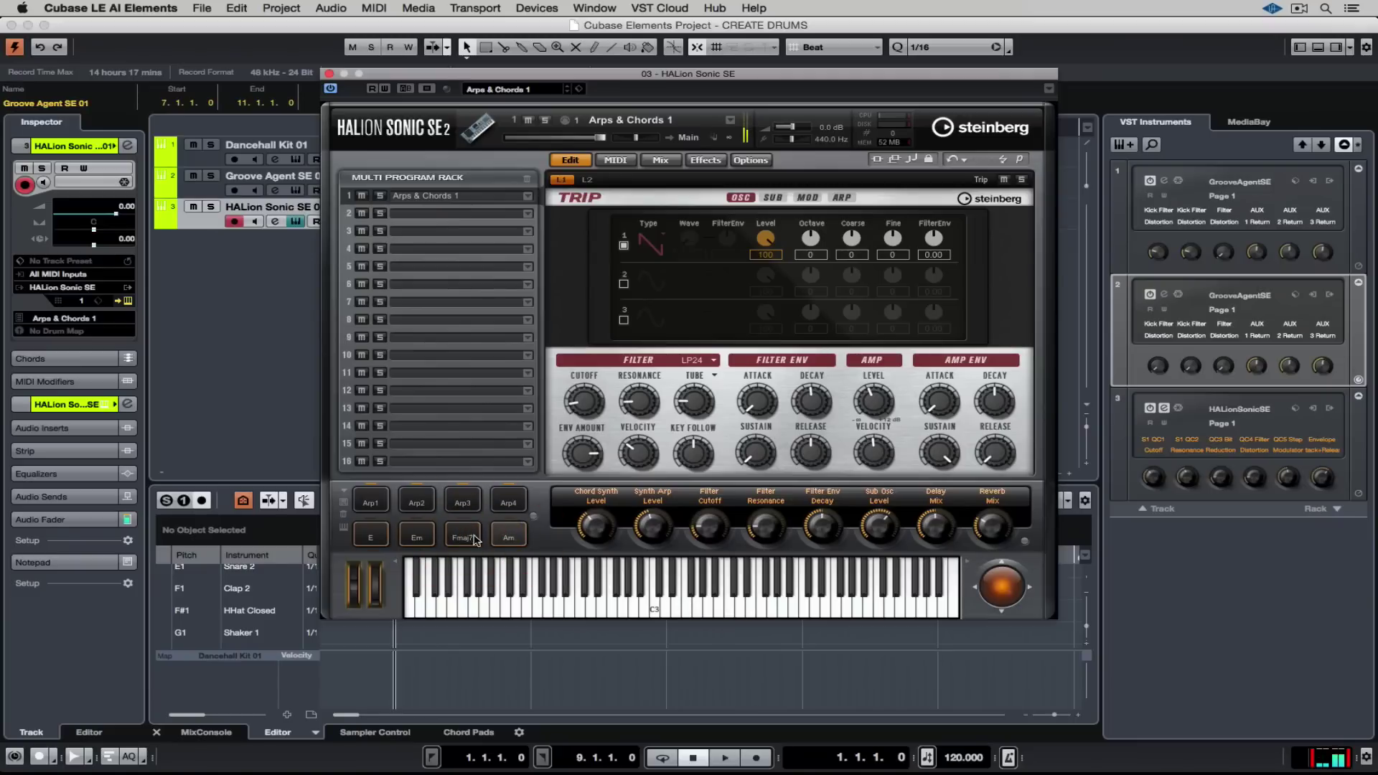
Learn trigger notes C0, C#0 and D0 for the E, Em and Fmaj7 pads, and start project playback
click(375, 535)
right_click(375, 535)
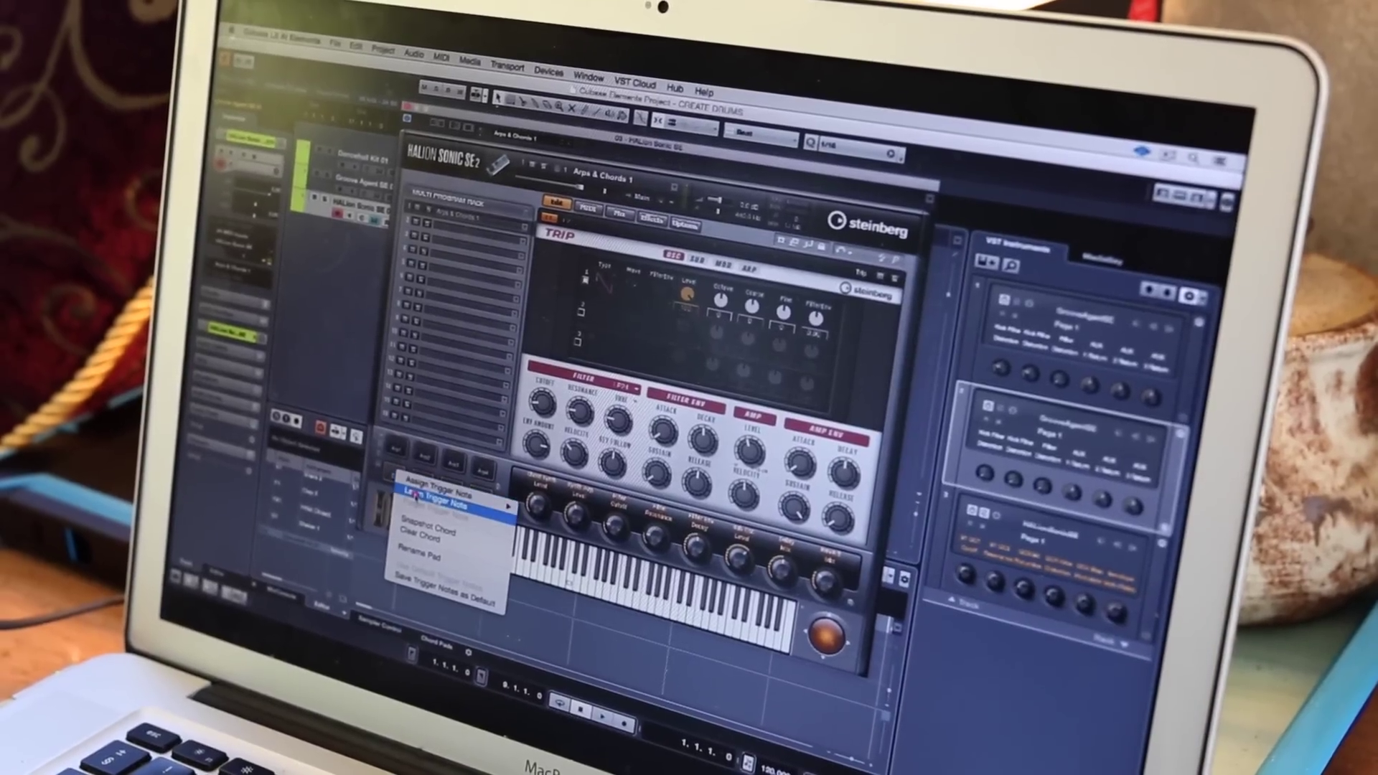
click(416, 497)
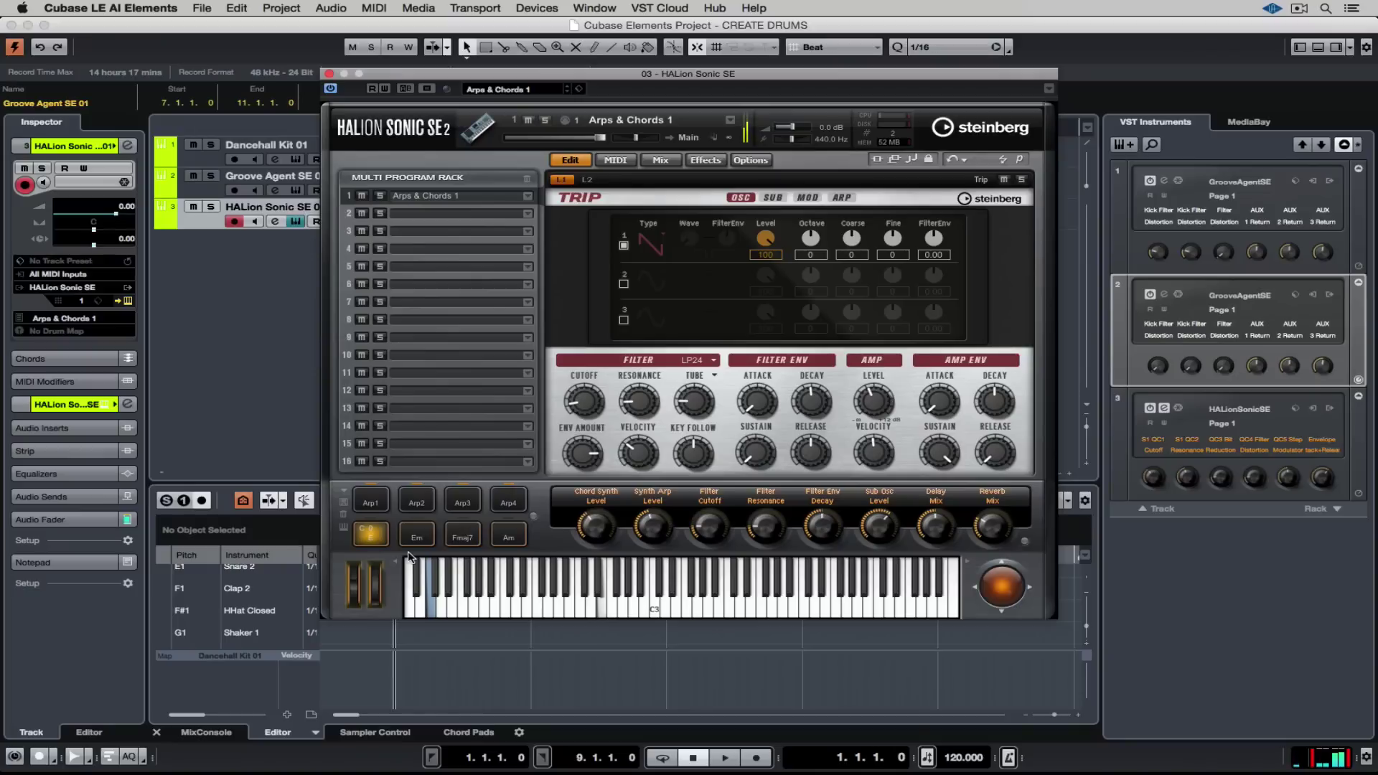
right_click(417, 540)
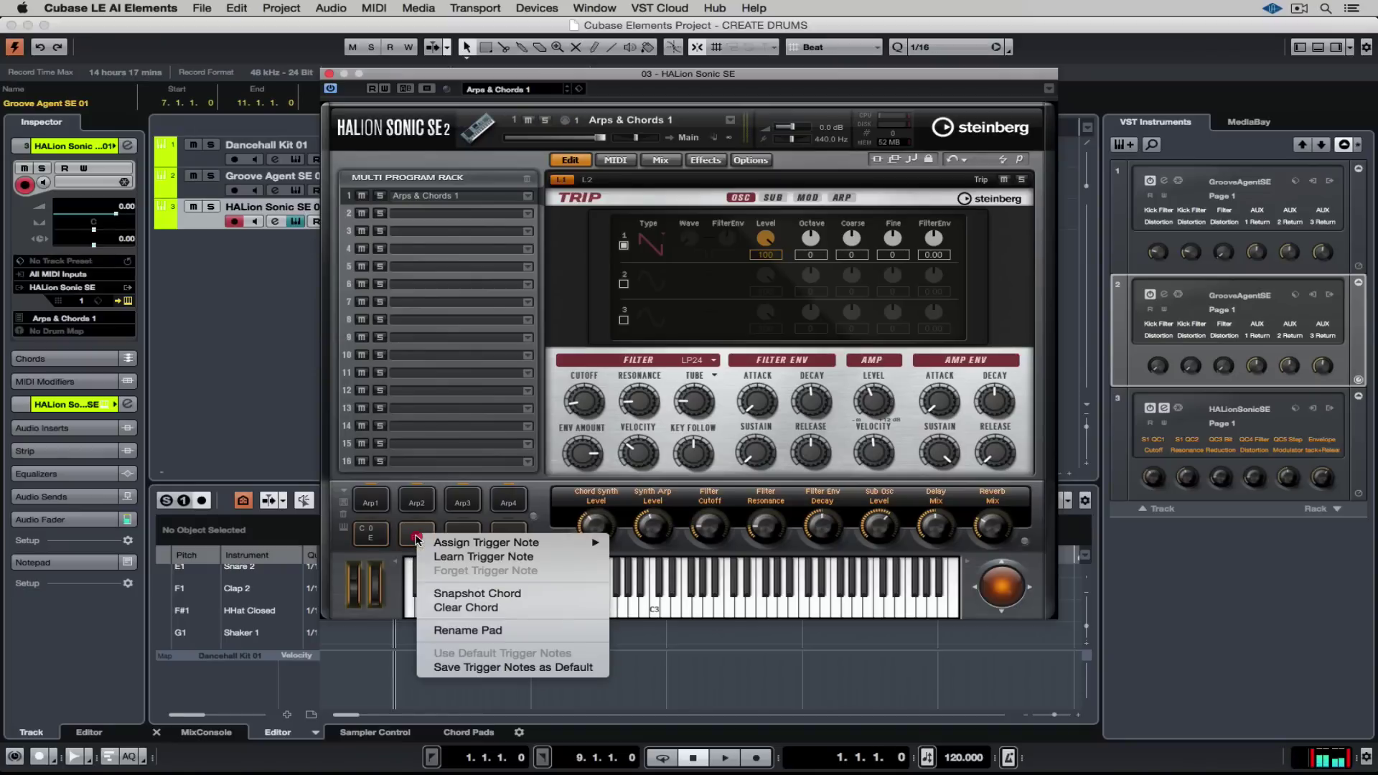
click(450, 558)
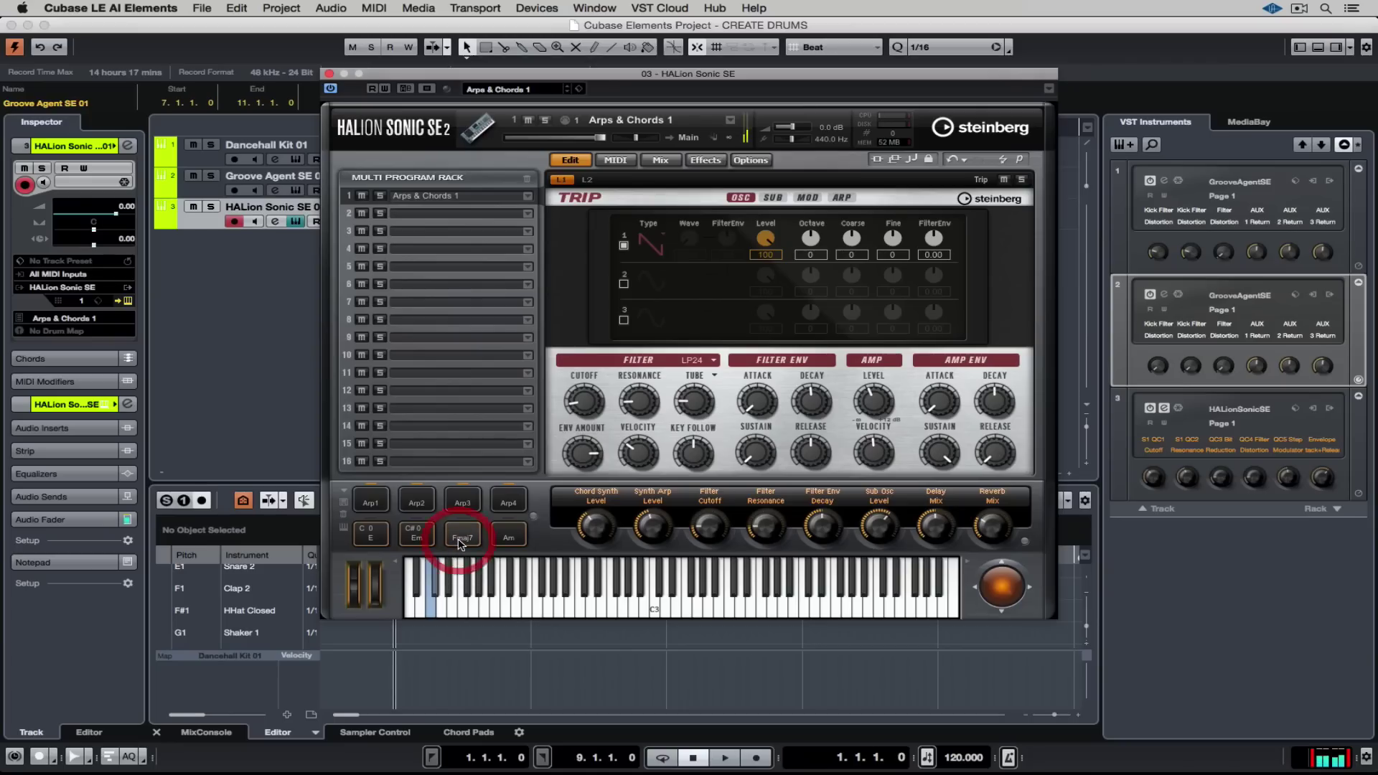
right_click(460, 540)
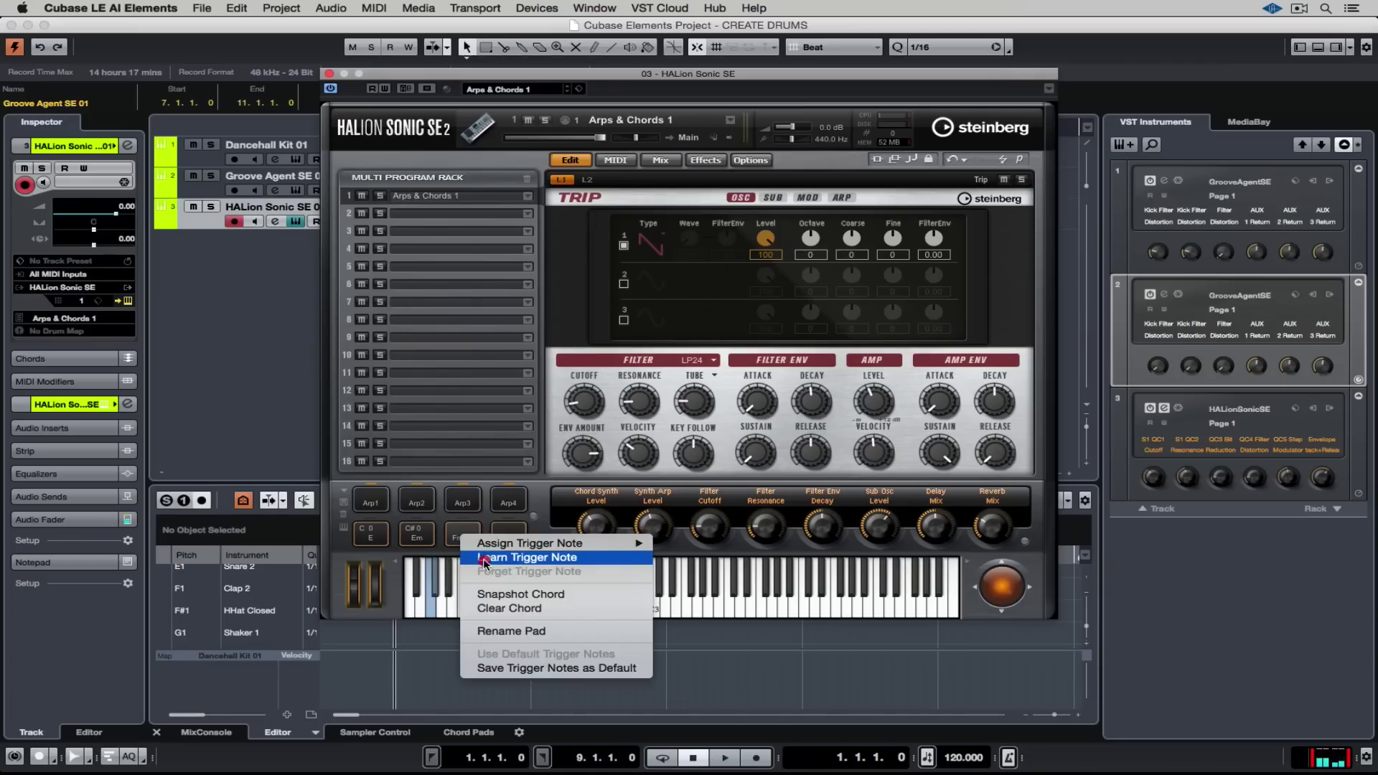
click(483, 558)
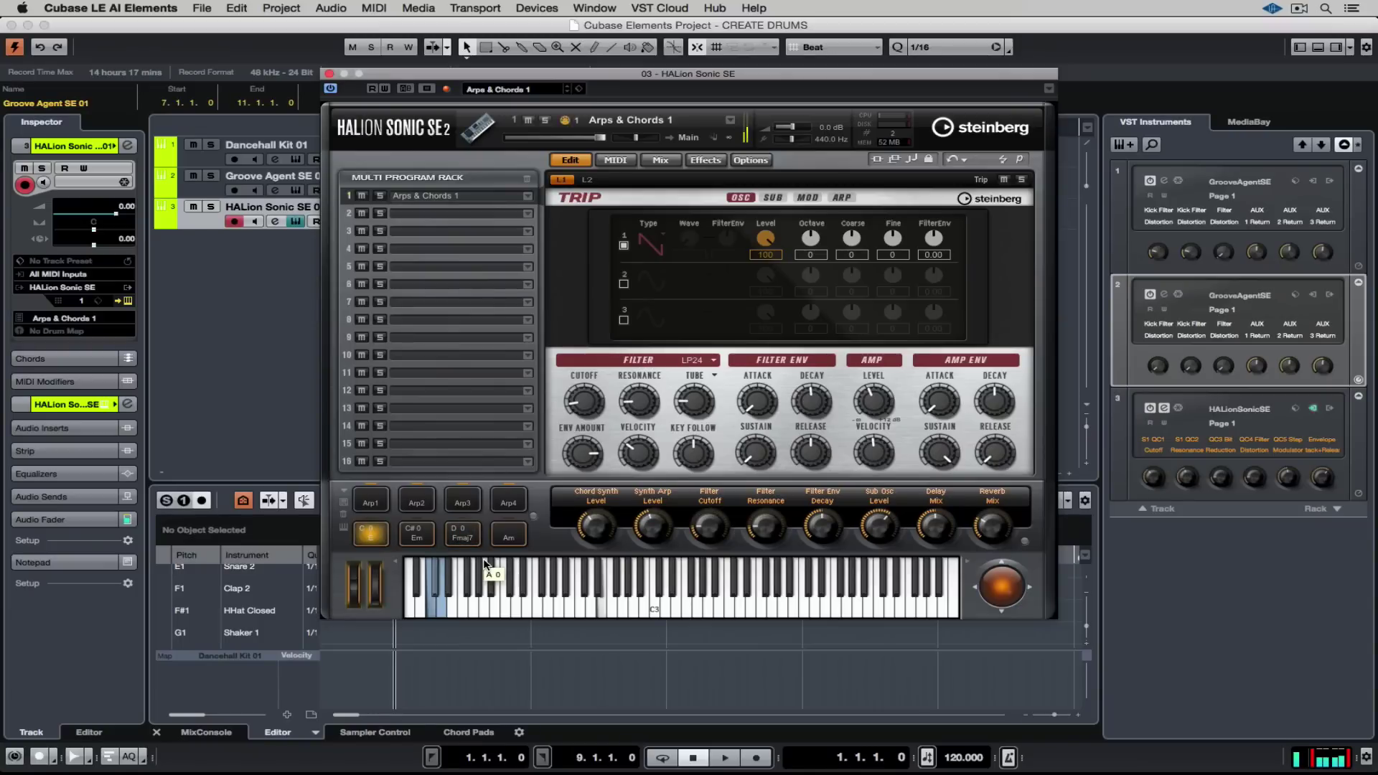
key(space)
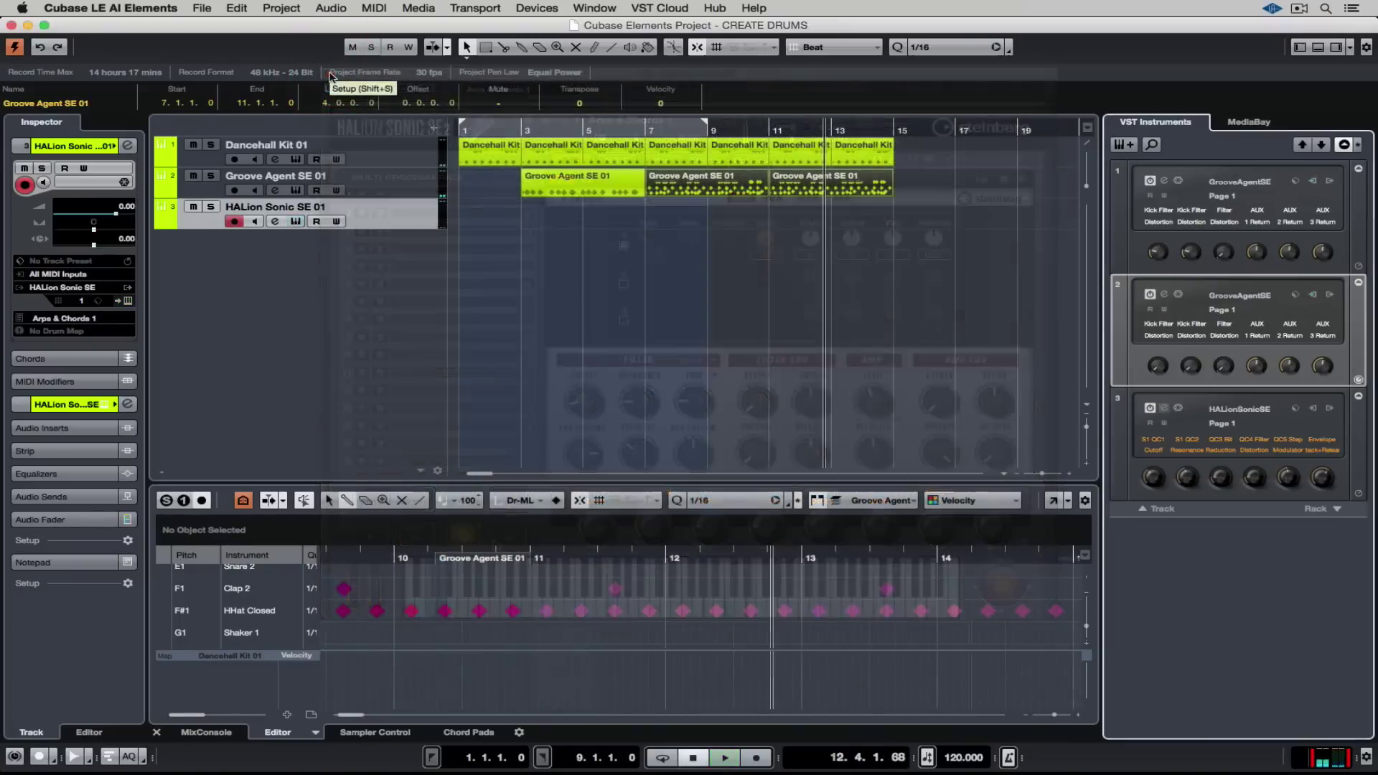
Add a chord track and draw empty chord events at bars 7, 7.3, 8, 9, 9.3 and 10
click(433, 129)
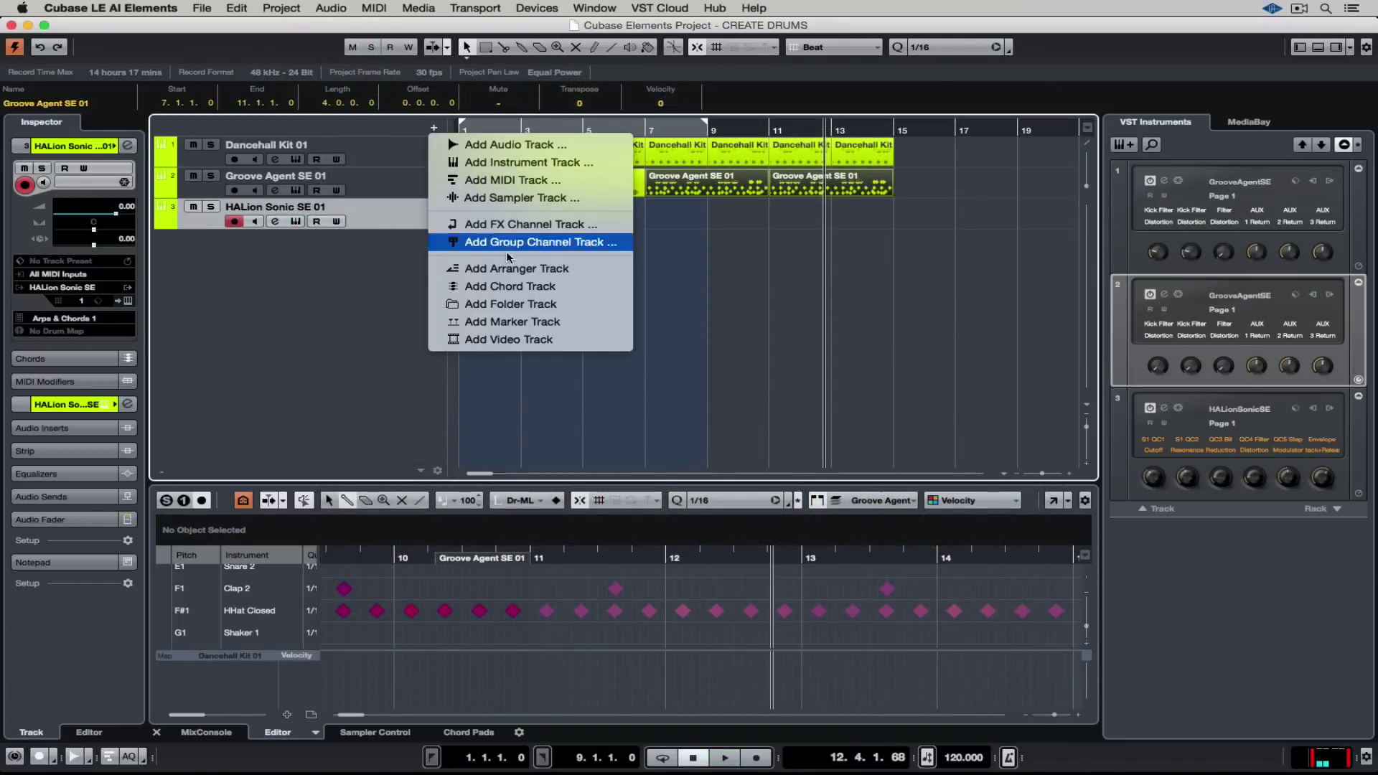
click(511, 287)
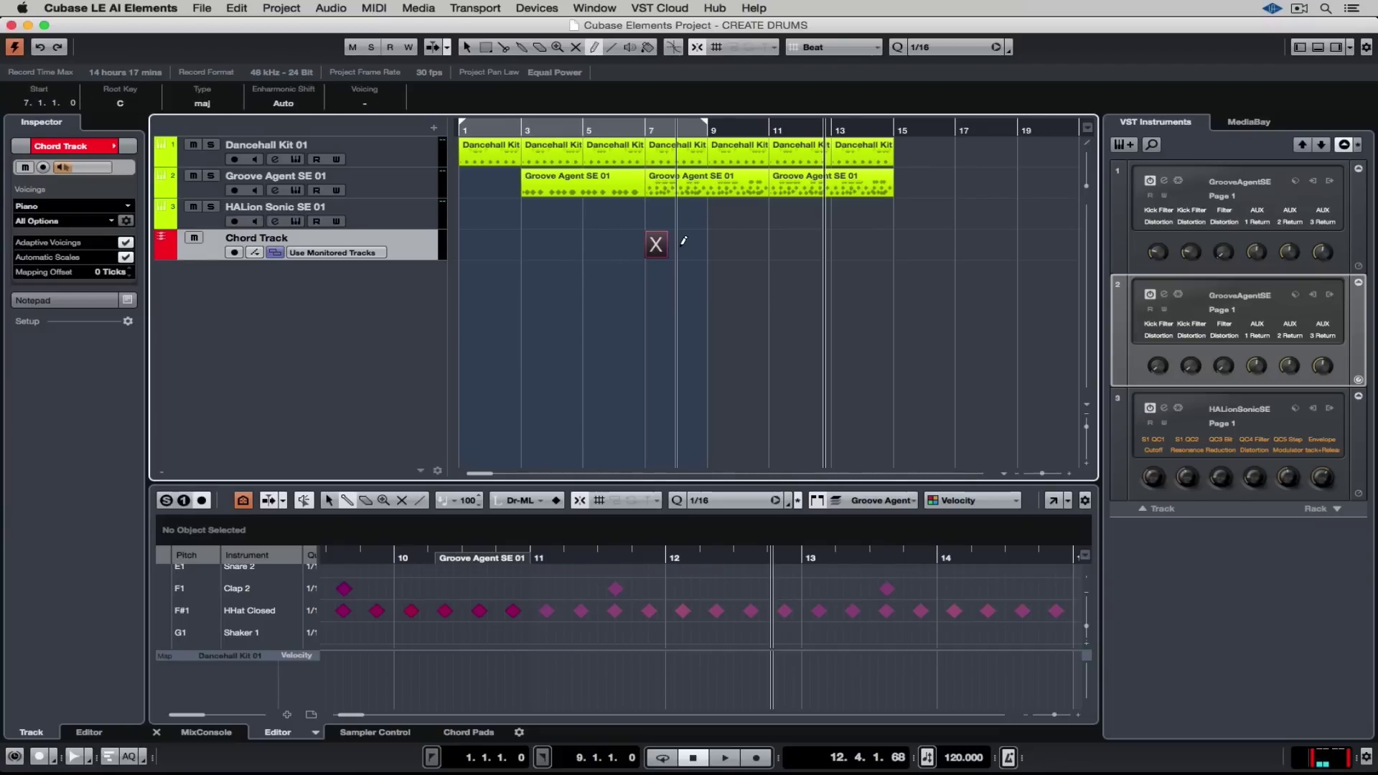
scroll(683, 240, up, 3)
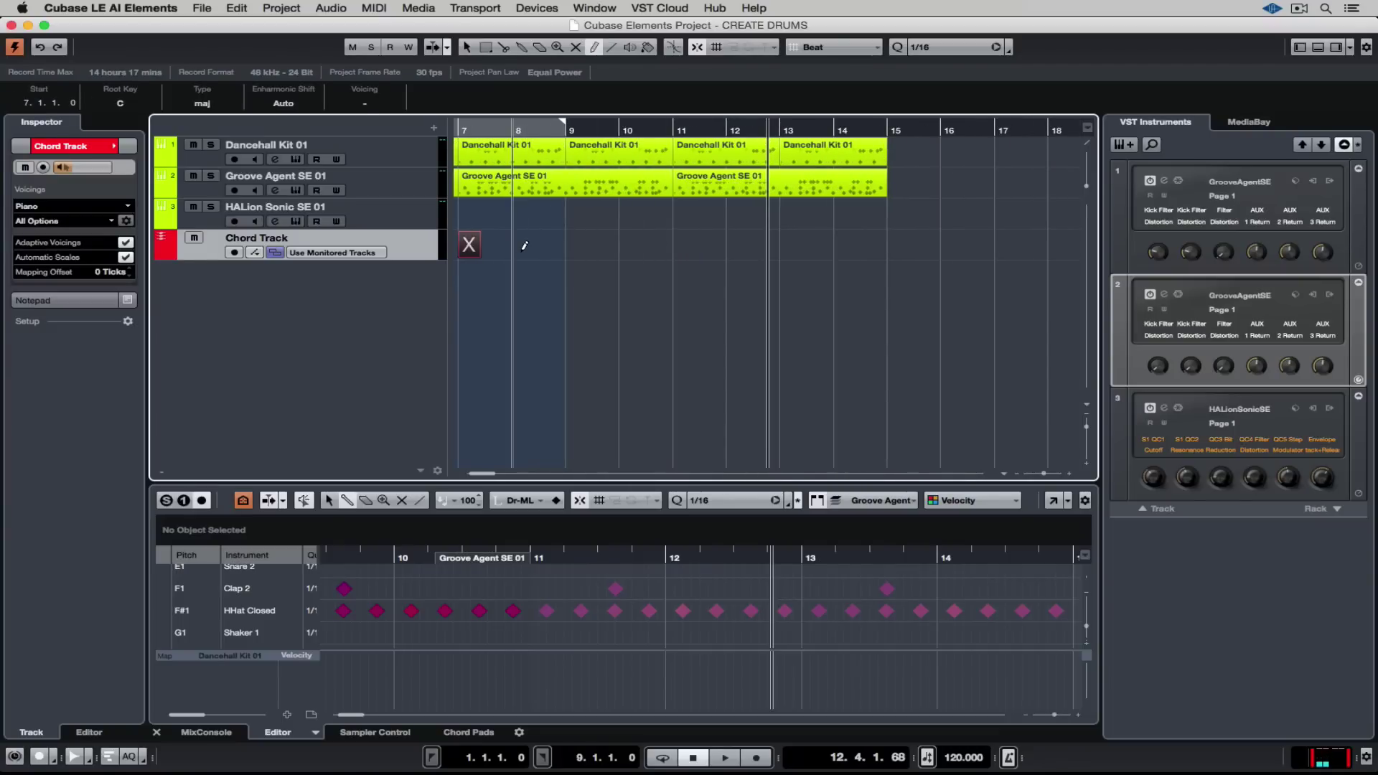
scroll(525, 246, left, 3)
click(653, 246)
click(654, 244)
scroll(655, 244, up, 2)
click(608, 244)
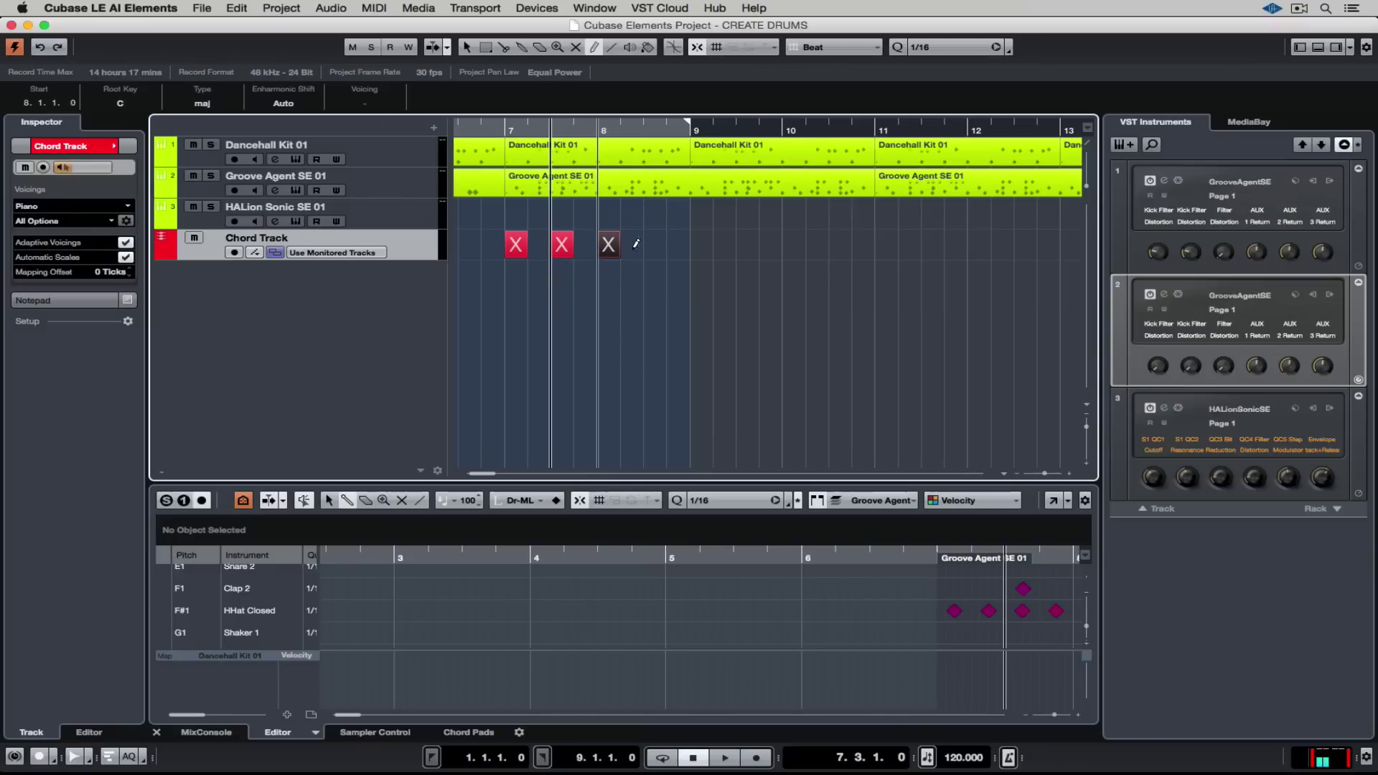
click(701, 244)
click(747, 244)
click(794, 241)
Set the locators around the drum parts from bar 7 to bar 11 and turn on cycle playback
key(1)
click(824, 302)
mouse_move(857, 297)
mouse_down()
mouse_move(749, 283)
mouse_move(522, 153)
mouse_up()
key(p)
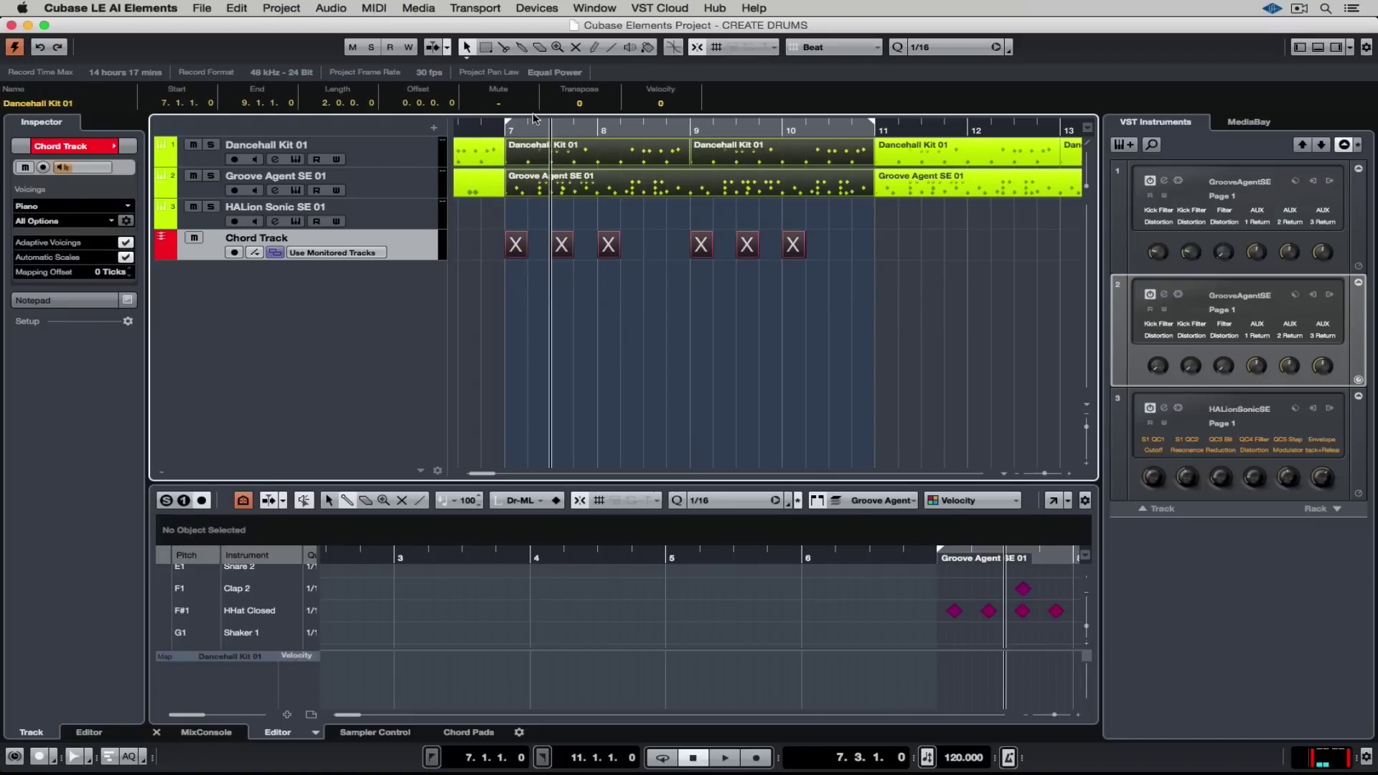
click(669, 758)
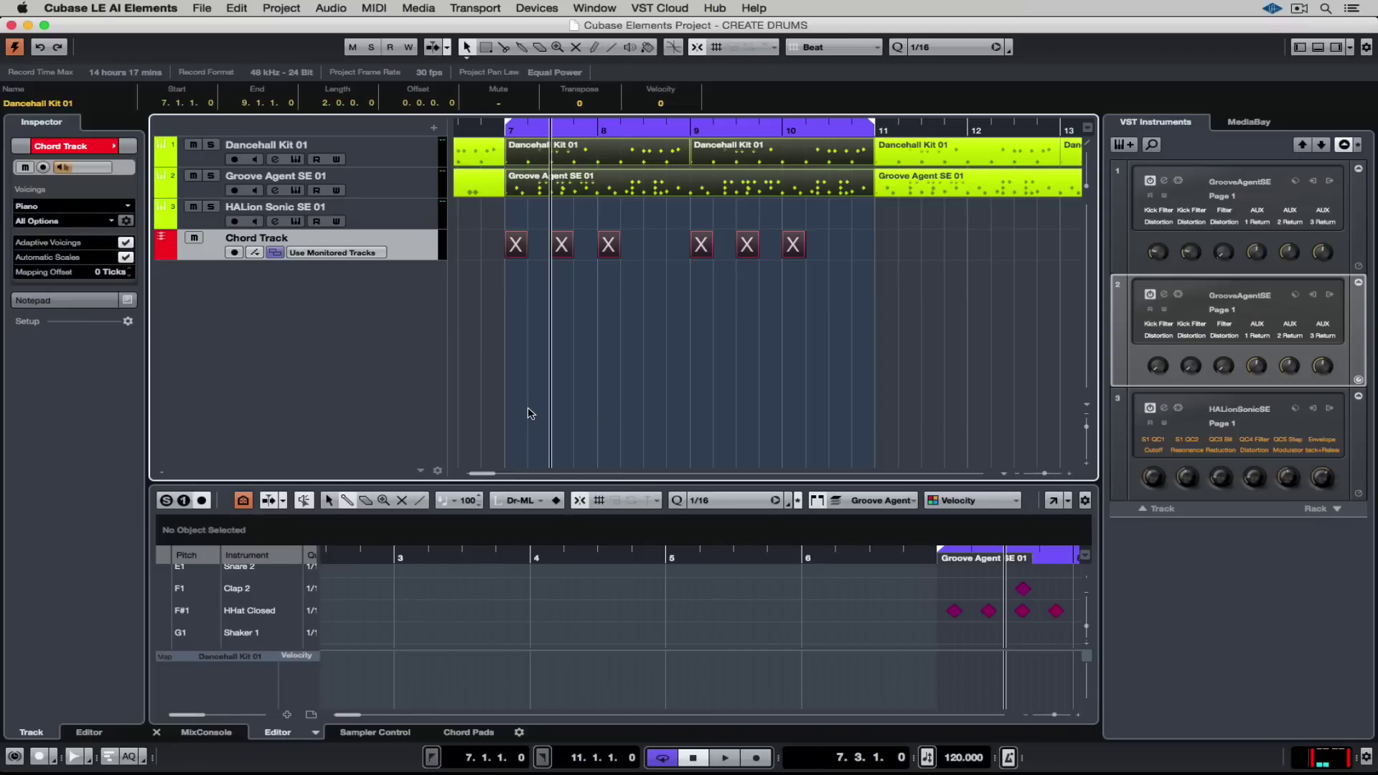
Route the chord track to HALion Sonic SE 01 and define the chord event at bar 7 as F minor
click(337, 252)
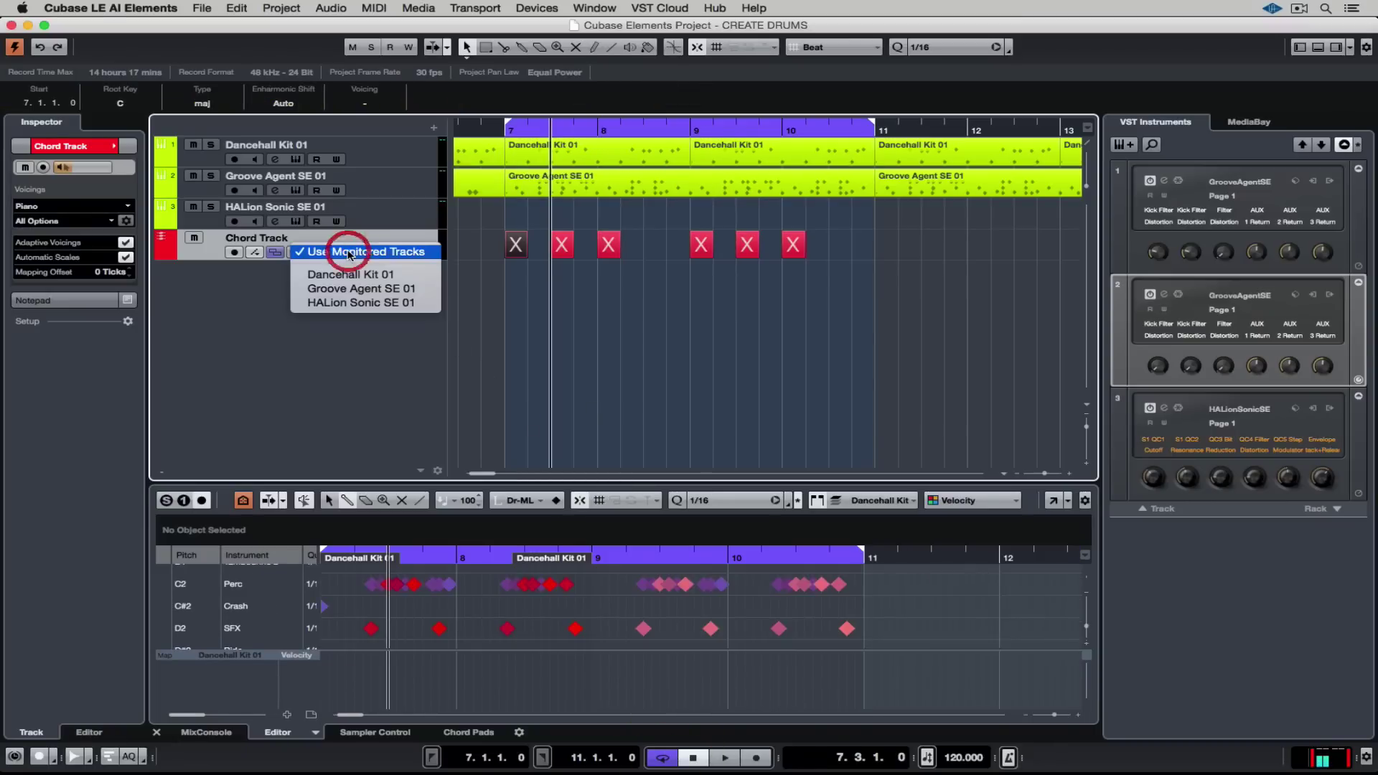
click(349, 303)
double_click(518, 244)
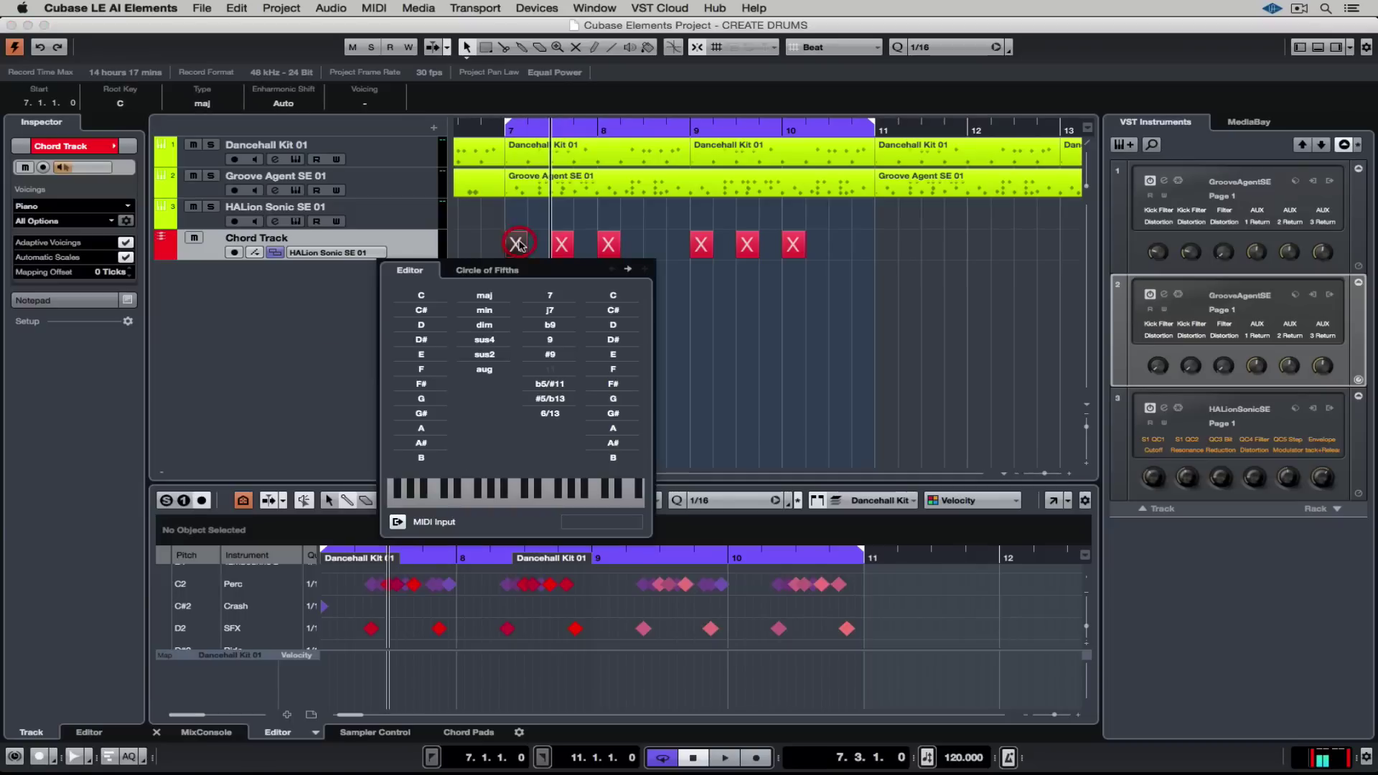
click(434, 297)
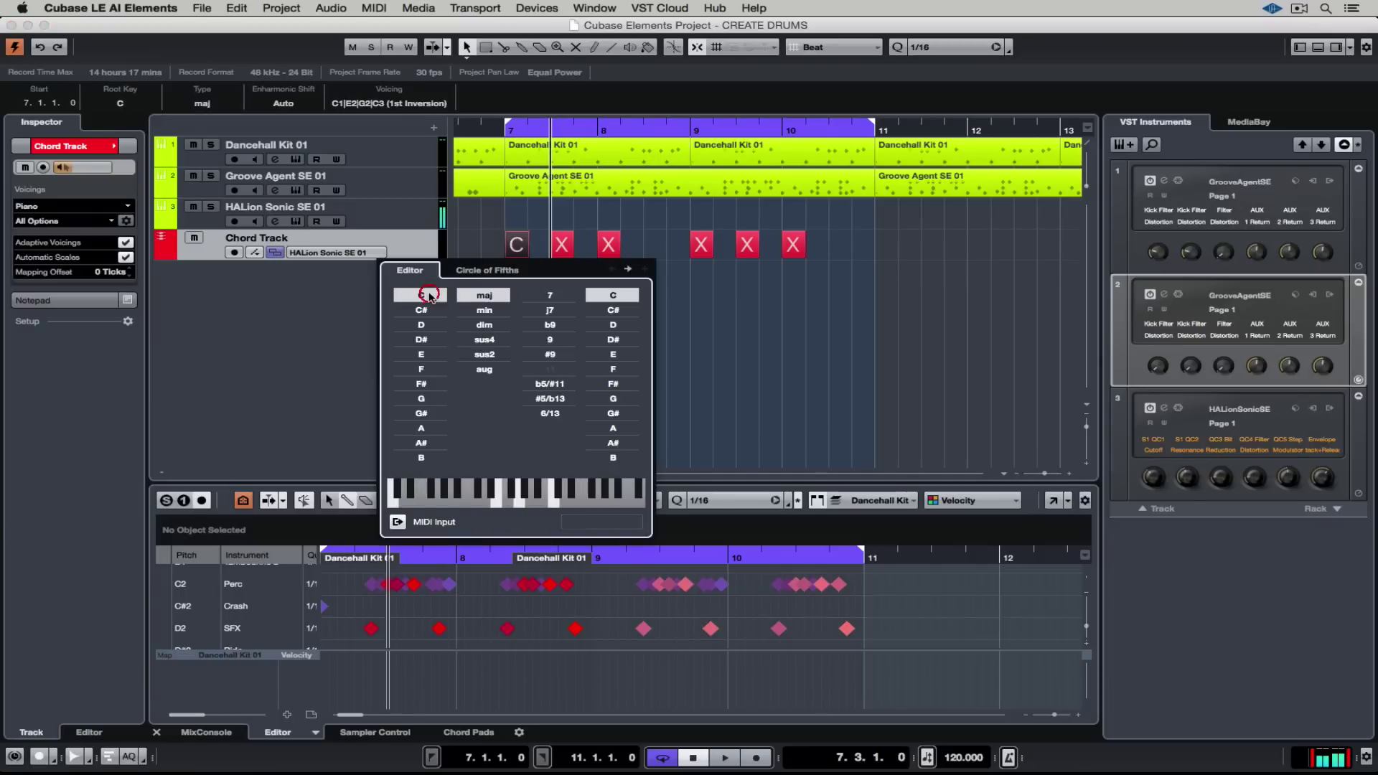
click(480, 313)
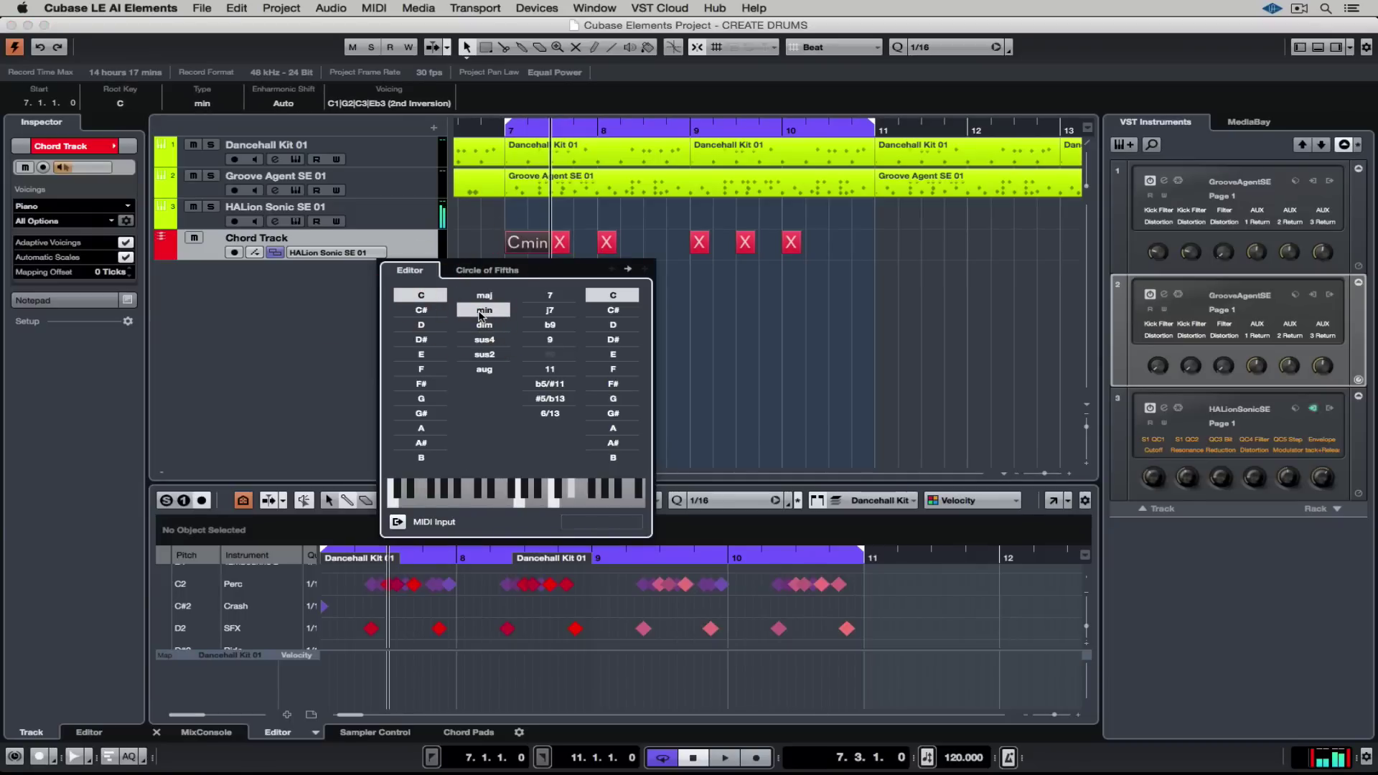
click(436, 372)
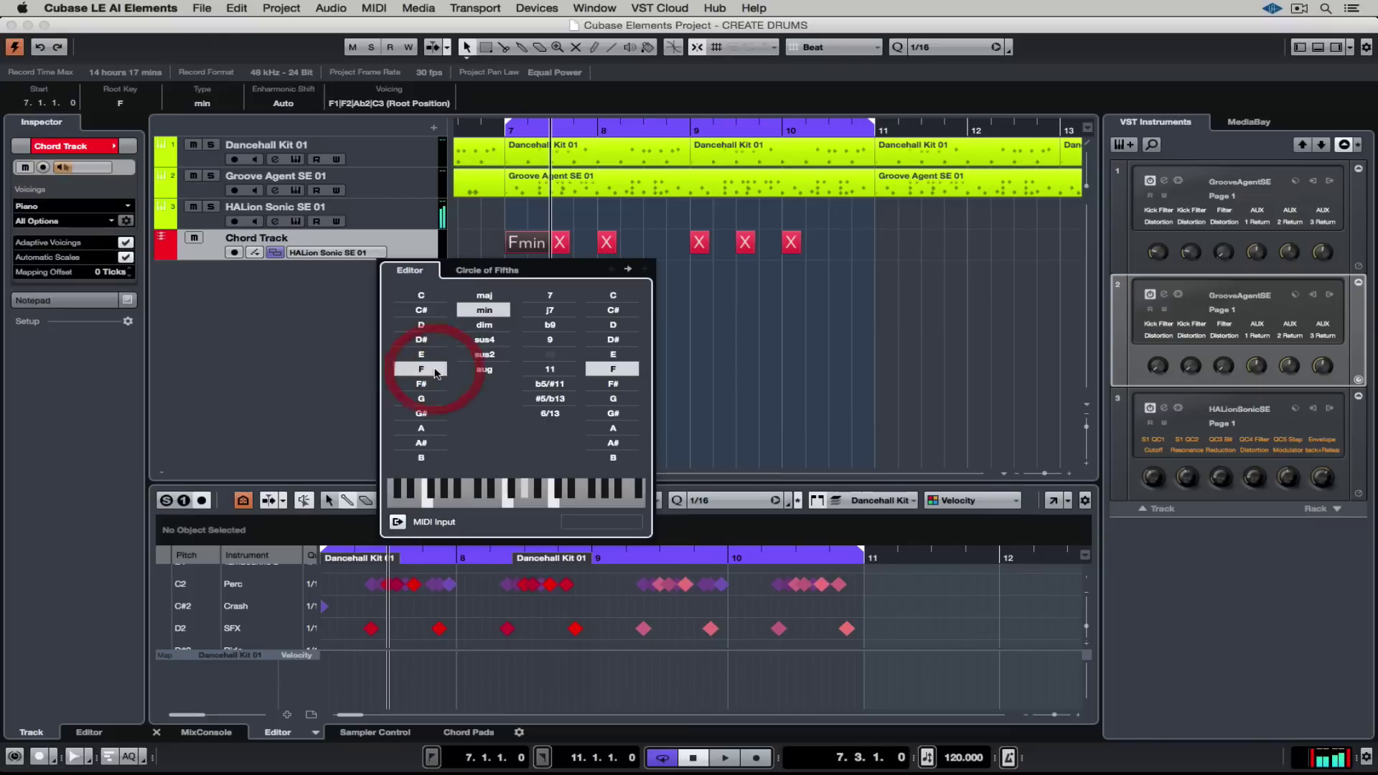
Set the chord event at bar 7 to B♭ major and open the Circle of Fifths for the event at 7.3
click(486, 355)
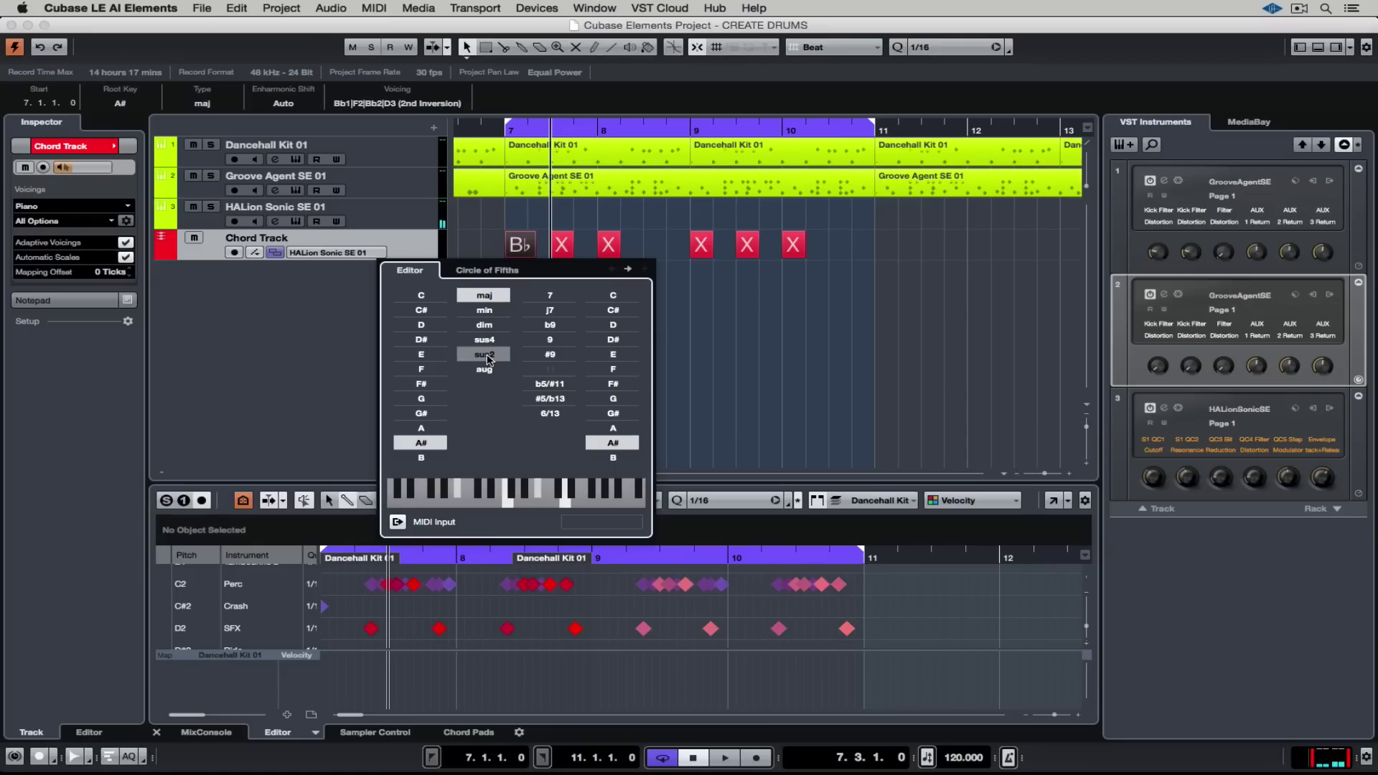
key(Right)
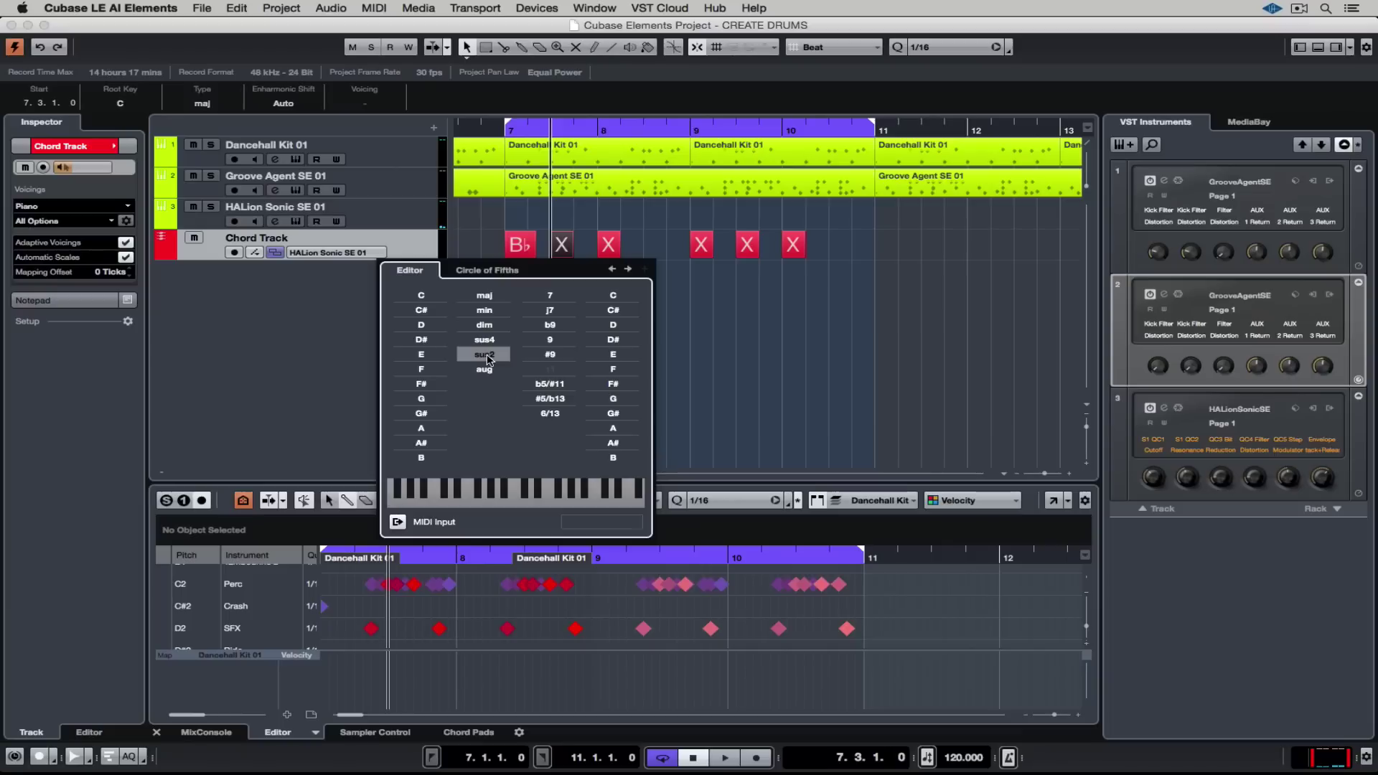
click(487, 271)
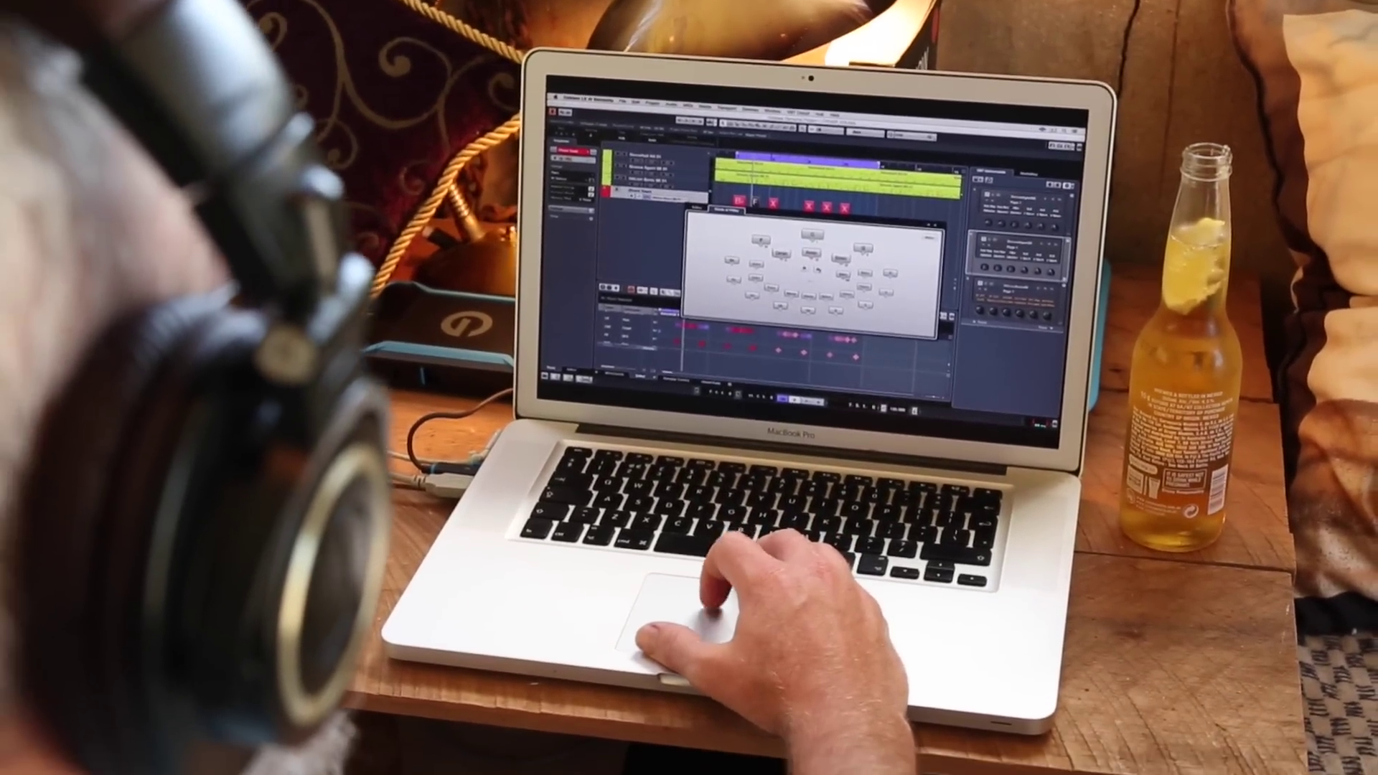
Re-centre the Circle of Fifths on F, audition F and D minor, and set the chord event at 7.3 to C major
click(581, 340)
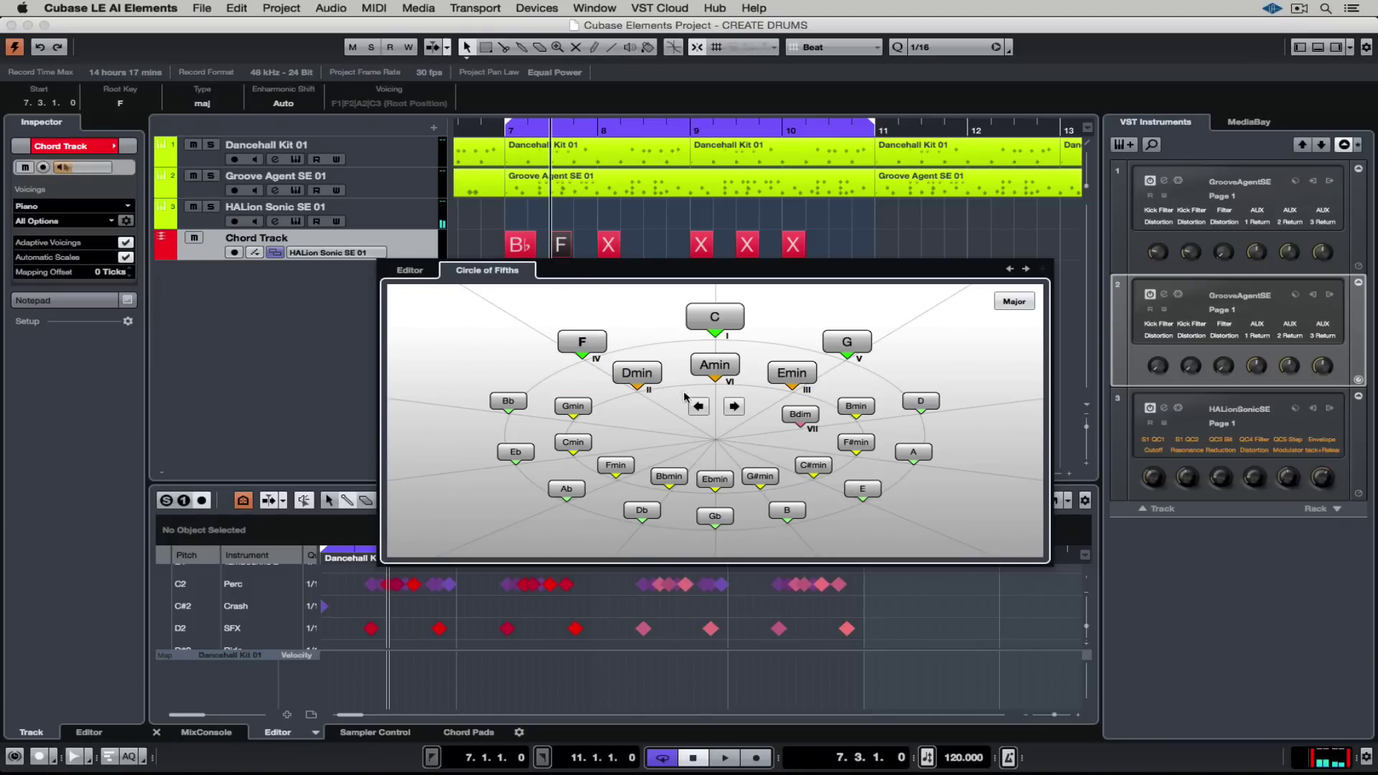
click(739, 407)
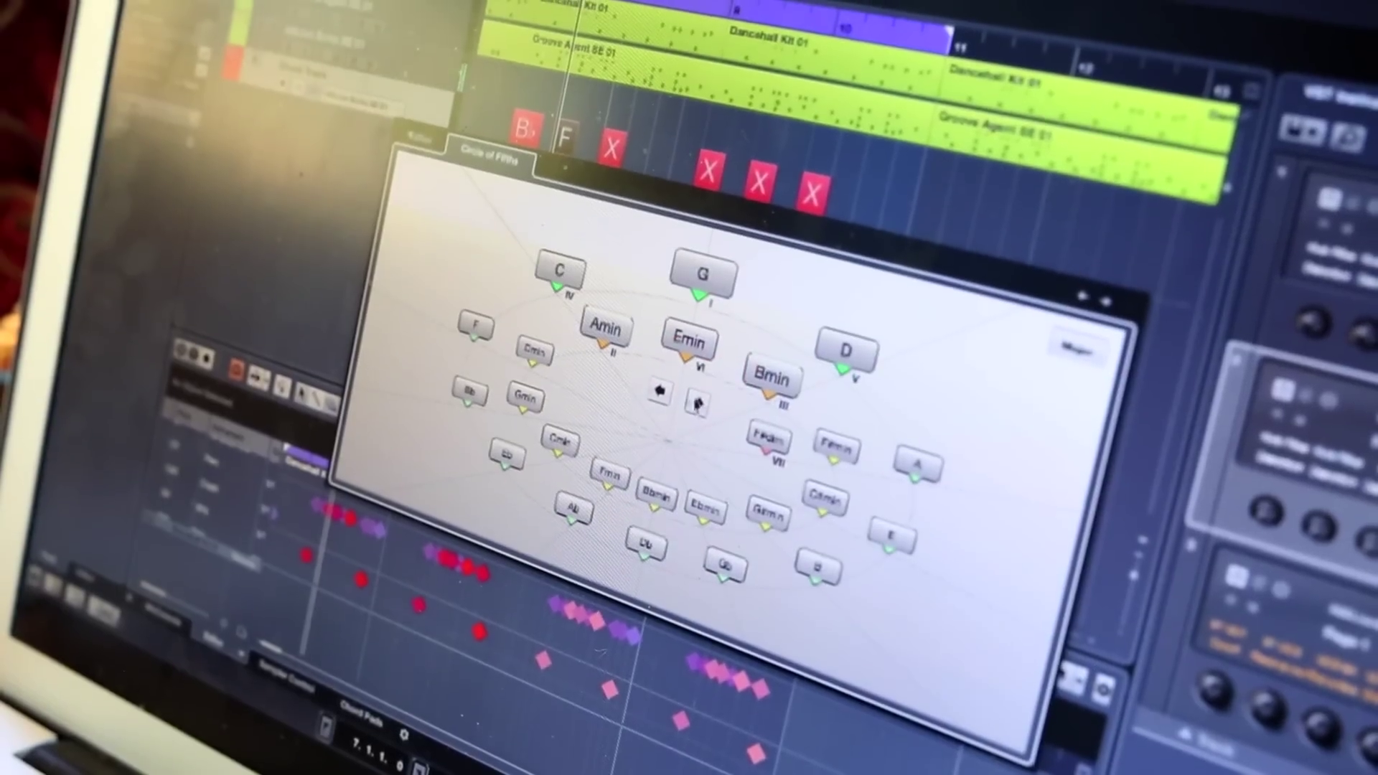
click(661, 394)
click(661, 394)
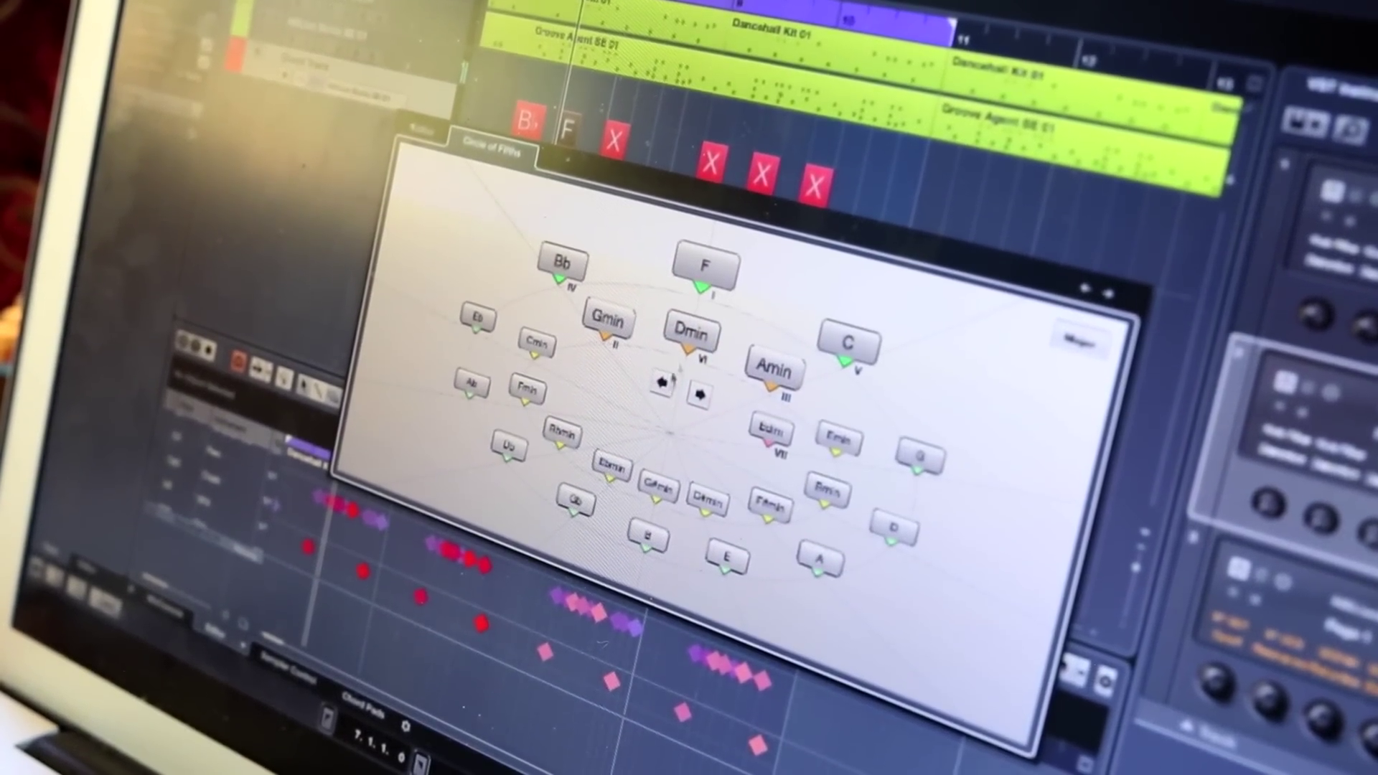
click(718, 266)
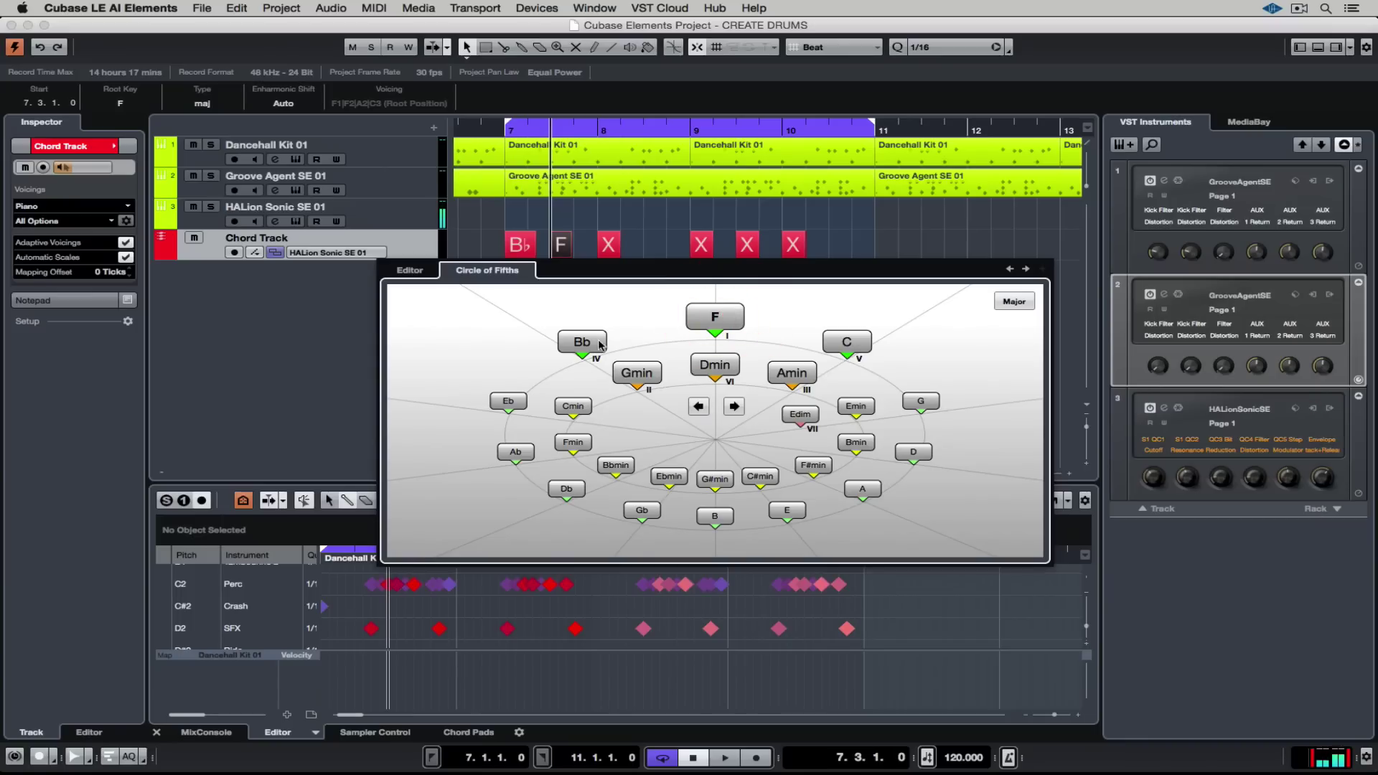
click(716, 365)
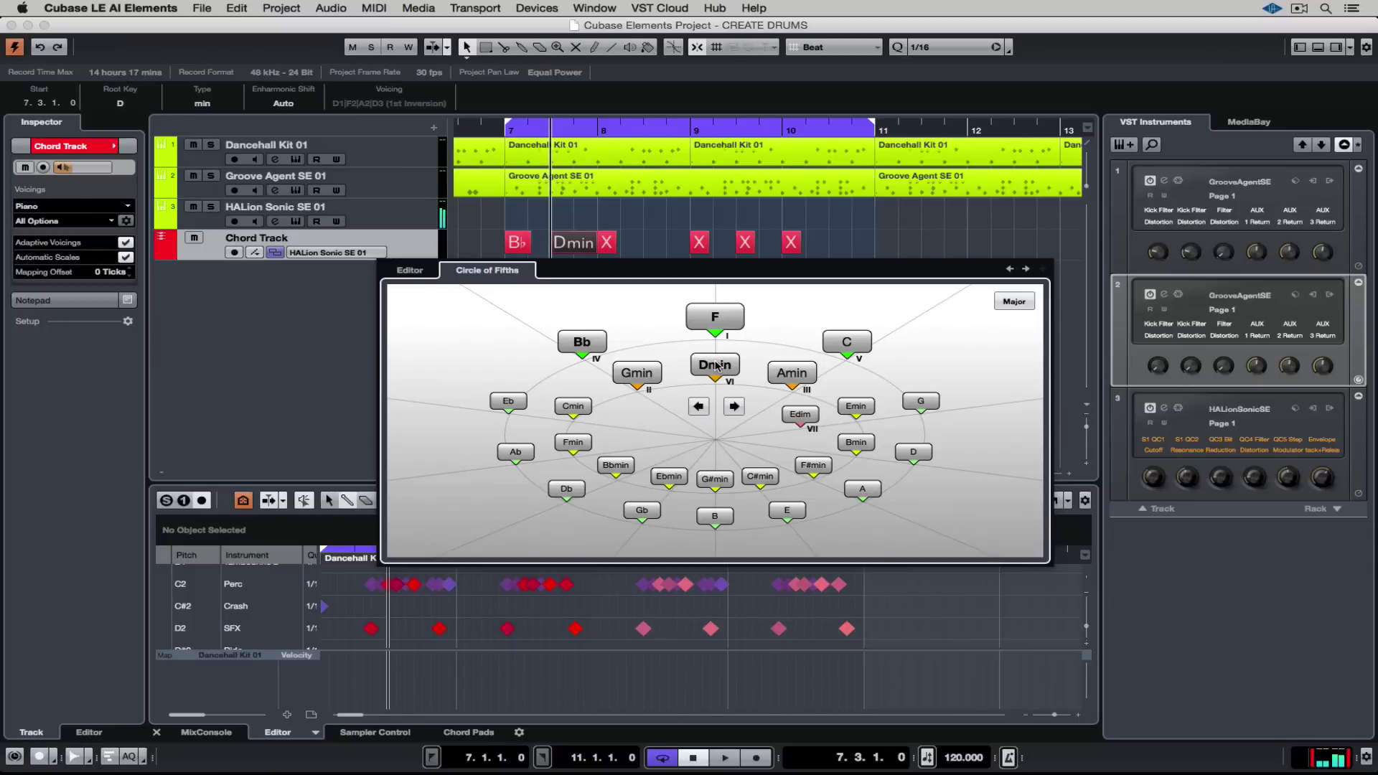
click(846, 343)
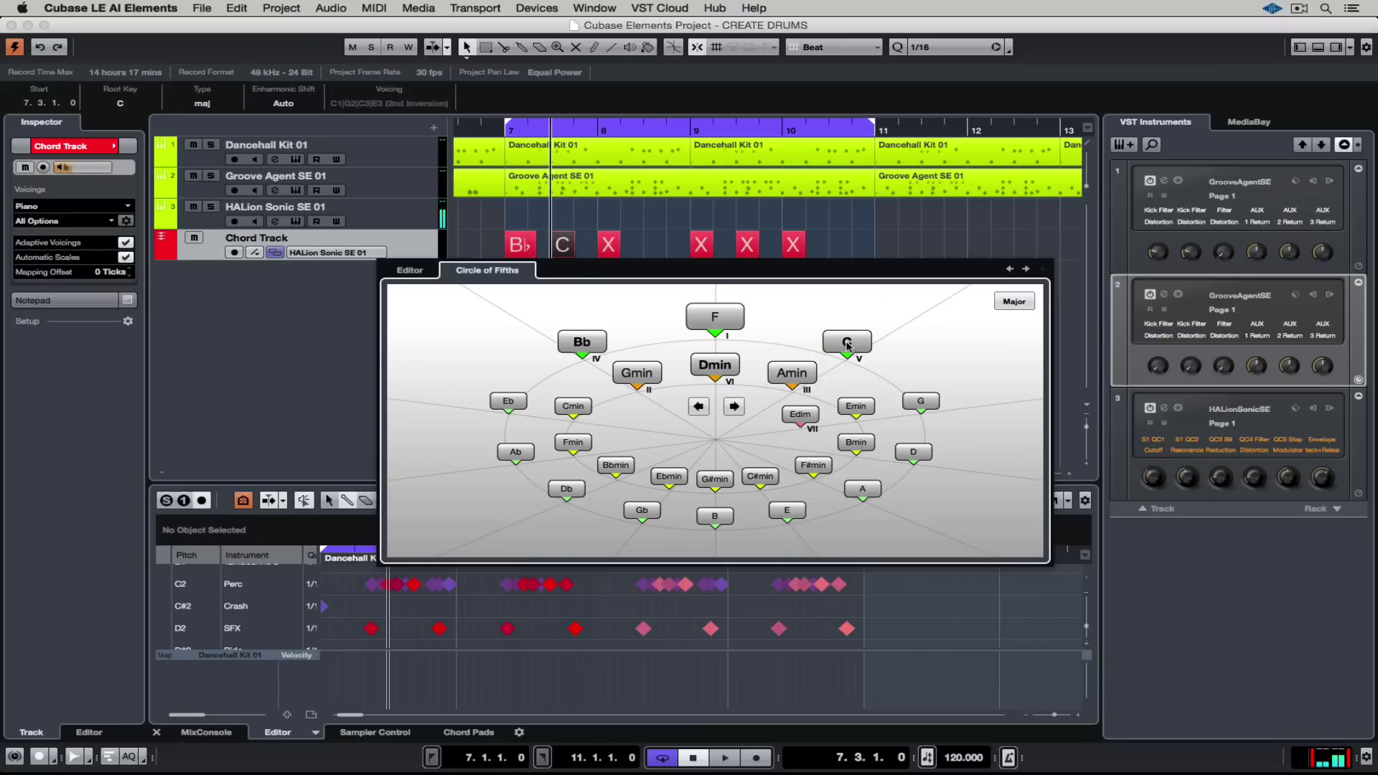
Define the chord event at bar 8 as D minor and audition the first three chords in sequence
key(Right)
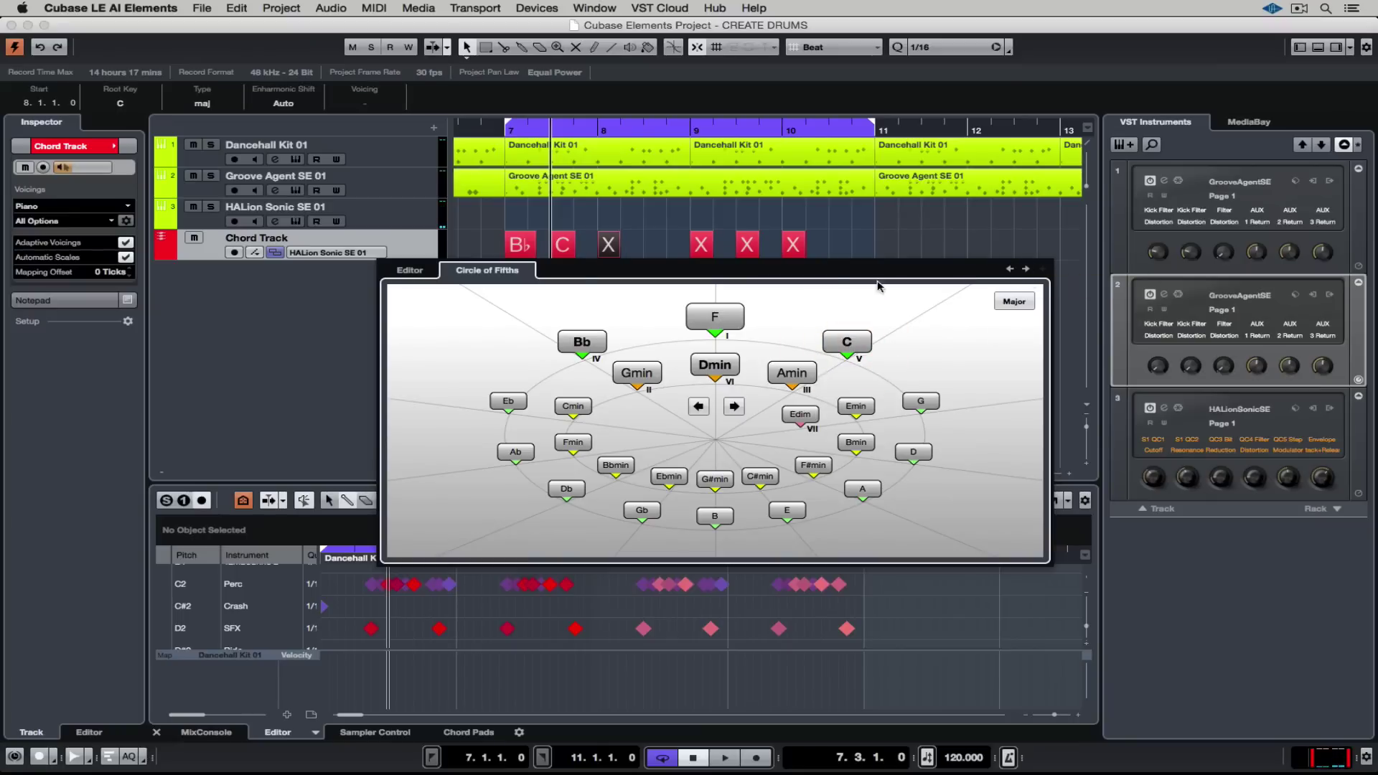
click(715, 366)
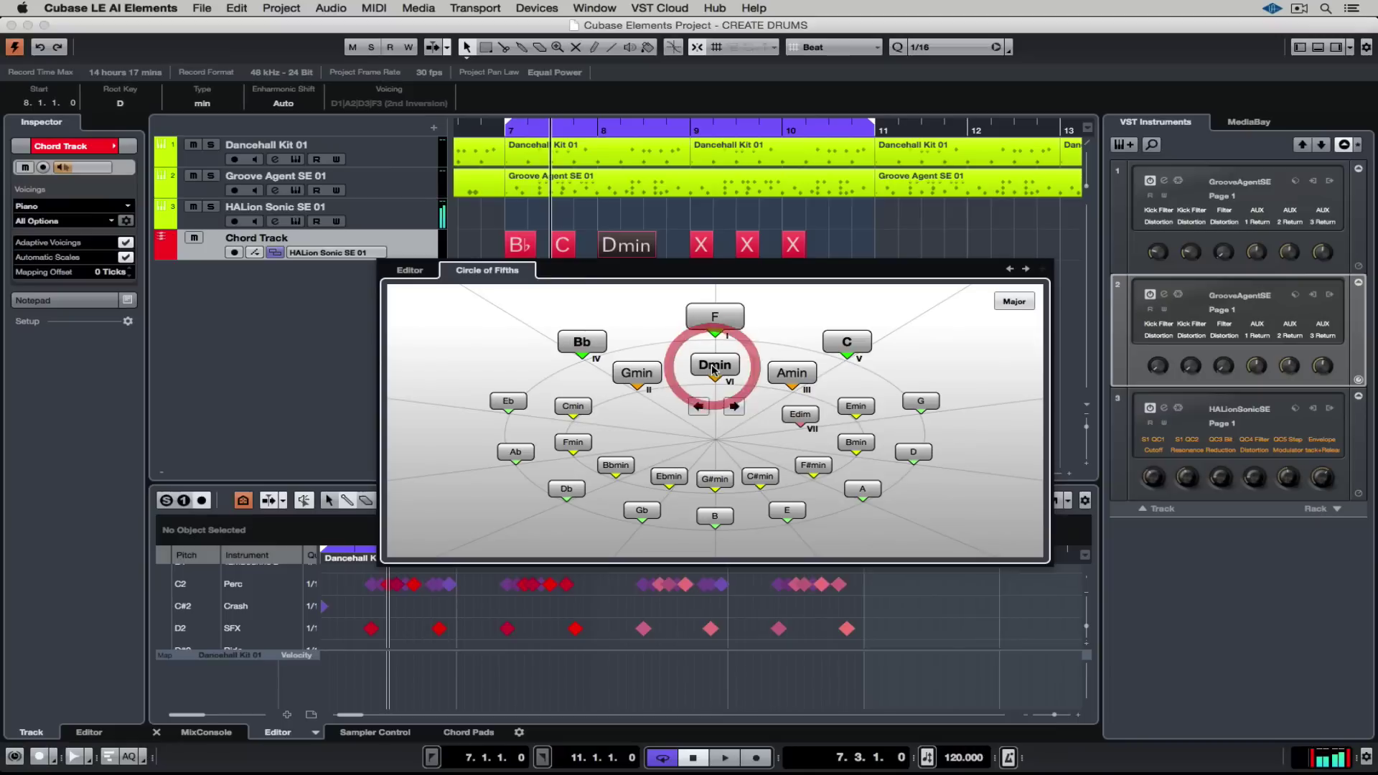
key(Left)
key(Left)
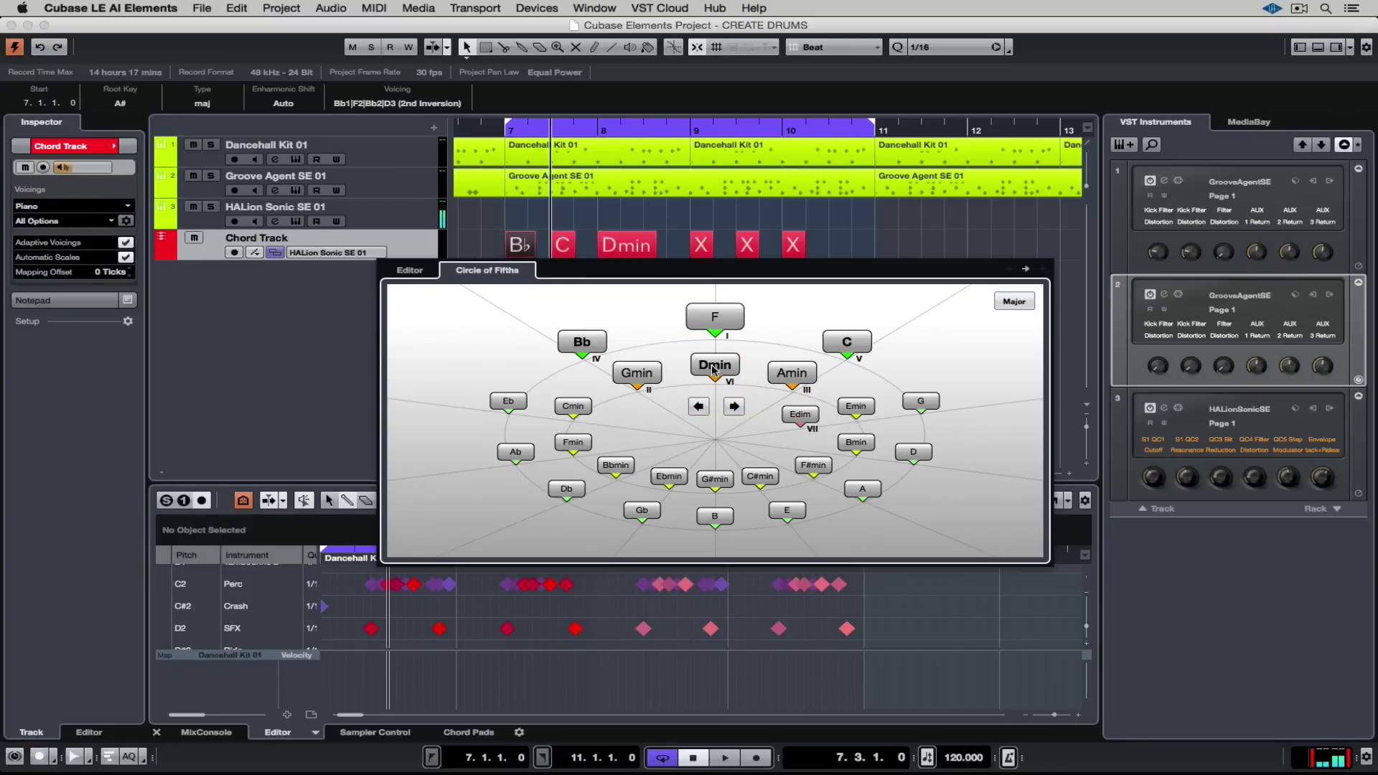
key(Right)
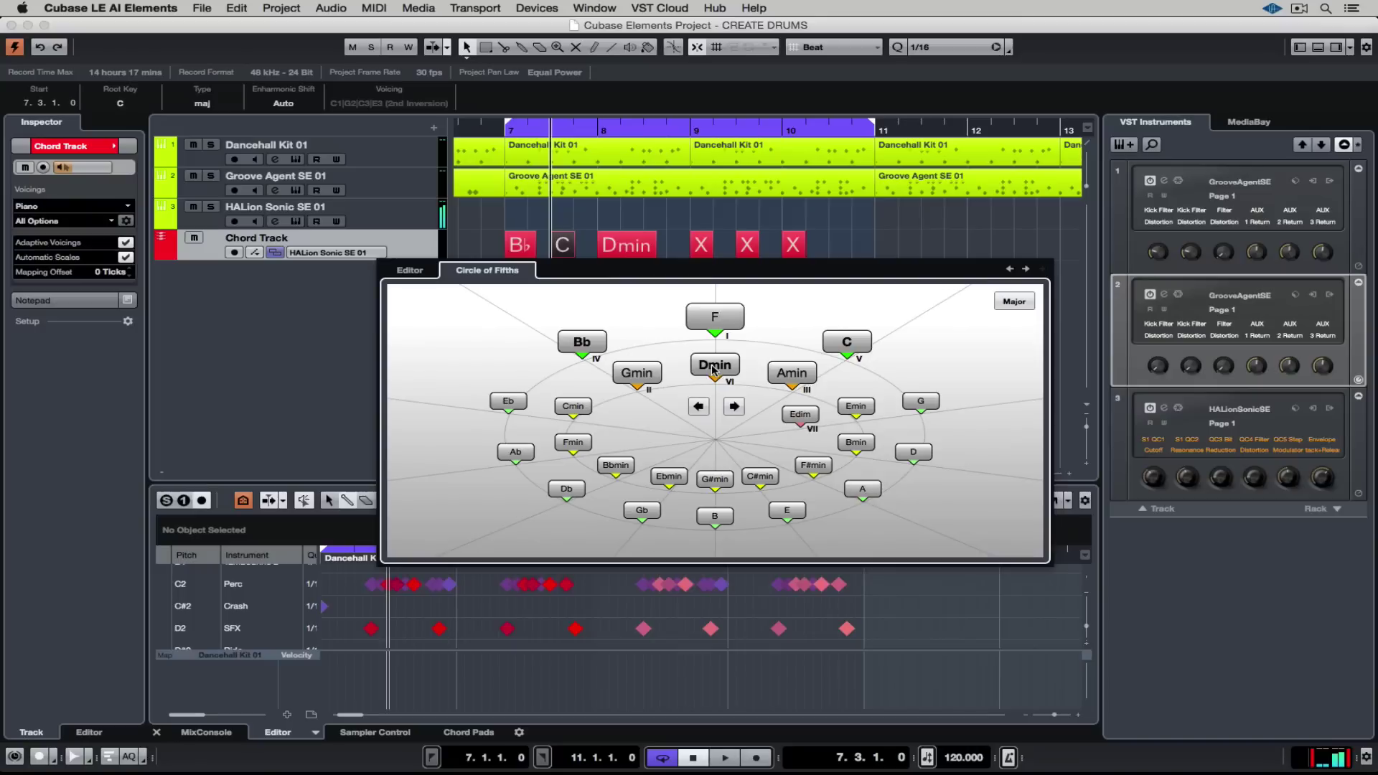
key(Right)
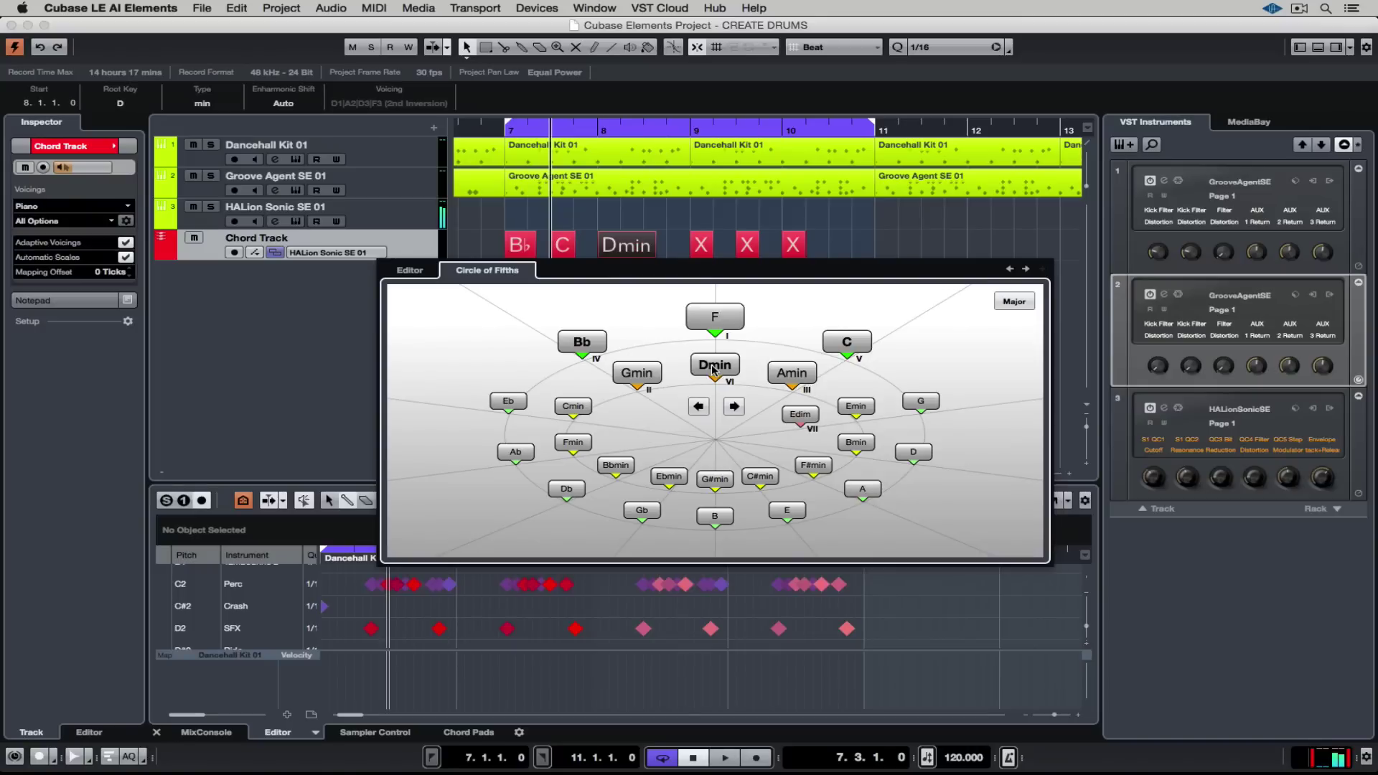
Define the chord events at bars 9, 9.3 and 10 as D minor, F and B♭ major, and play back the project
key(Right)
click(718, 372)
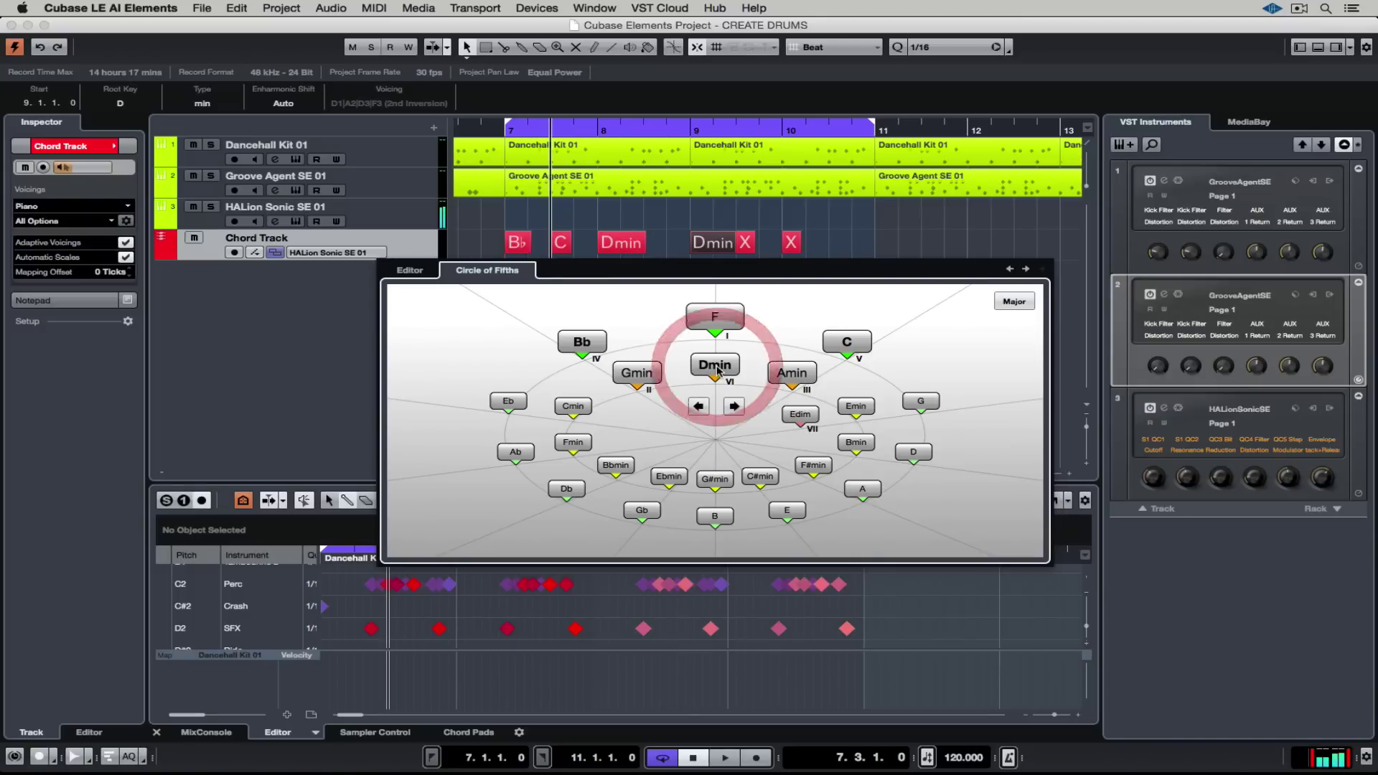
key(Right)
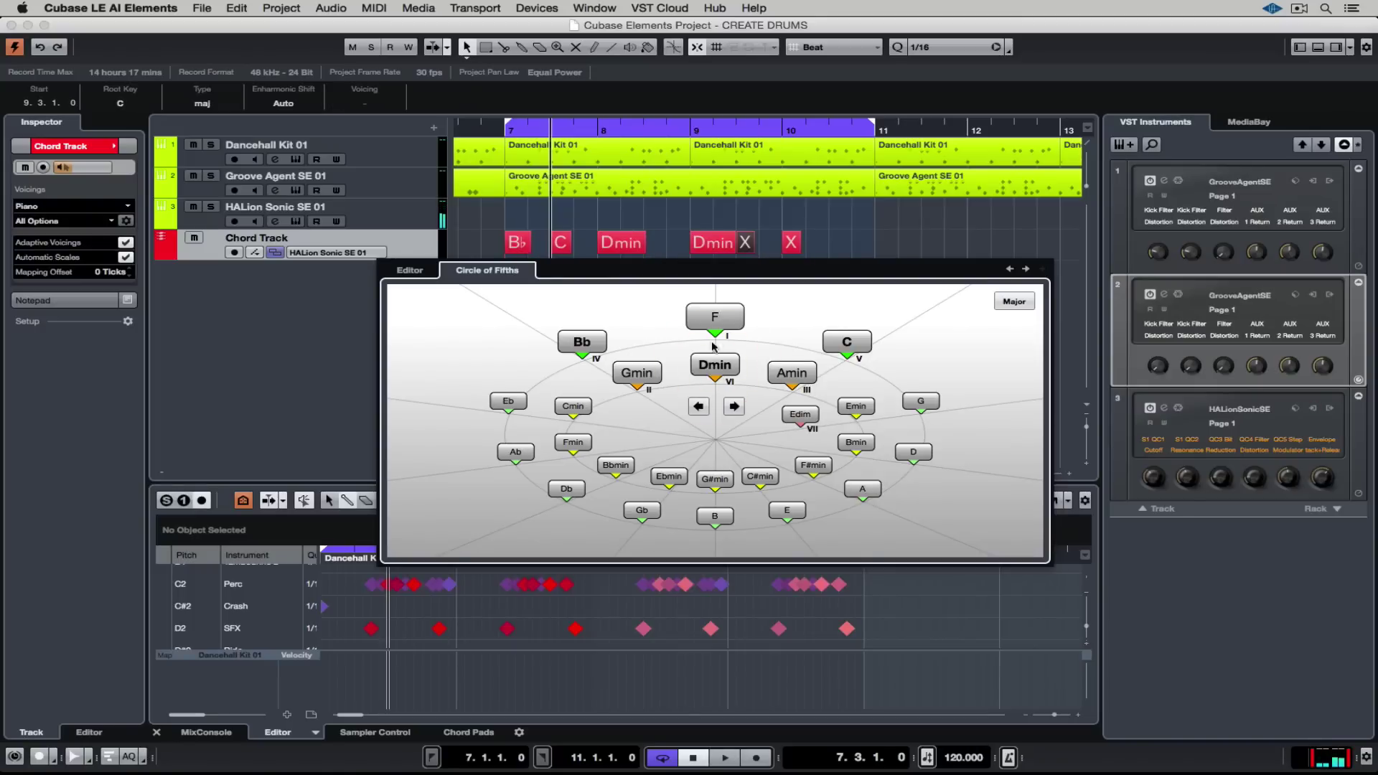
click(724, 318)
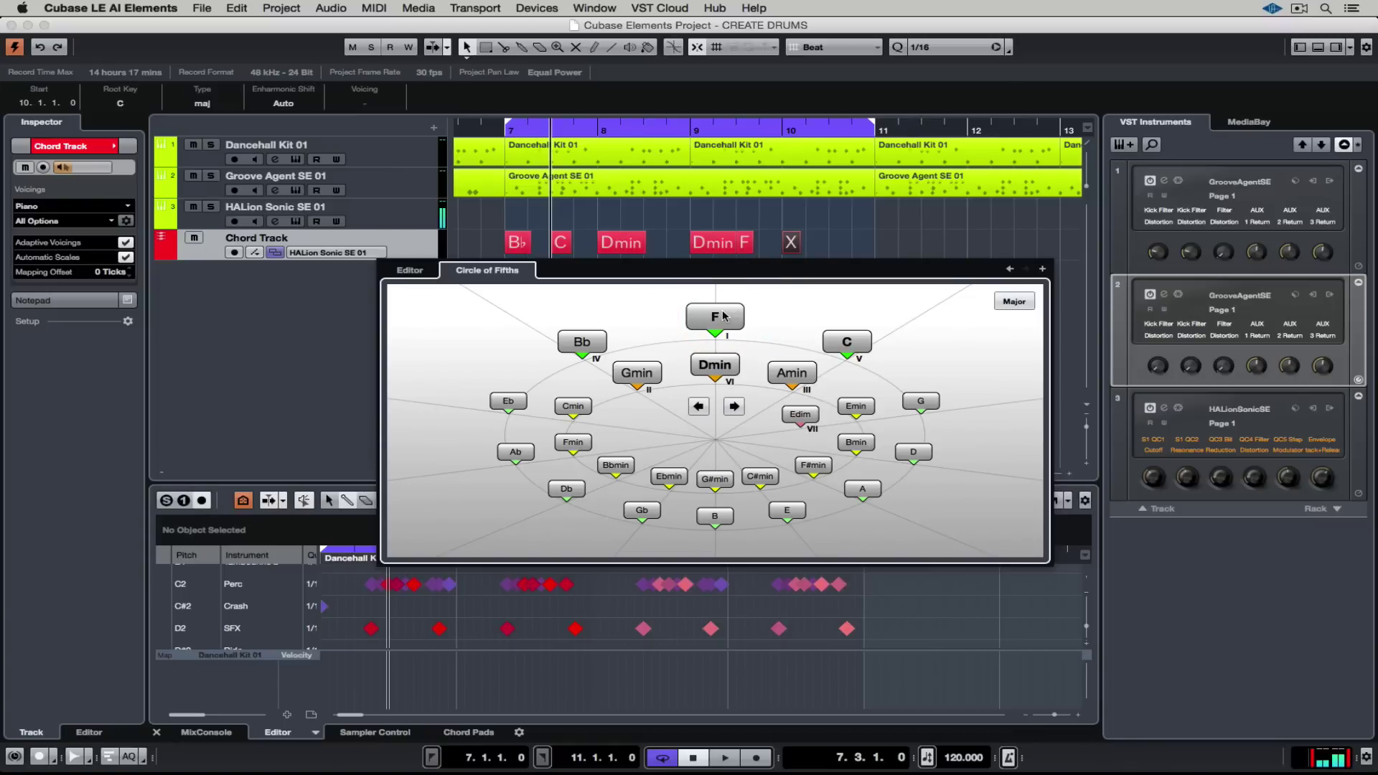
click(583, 341)
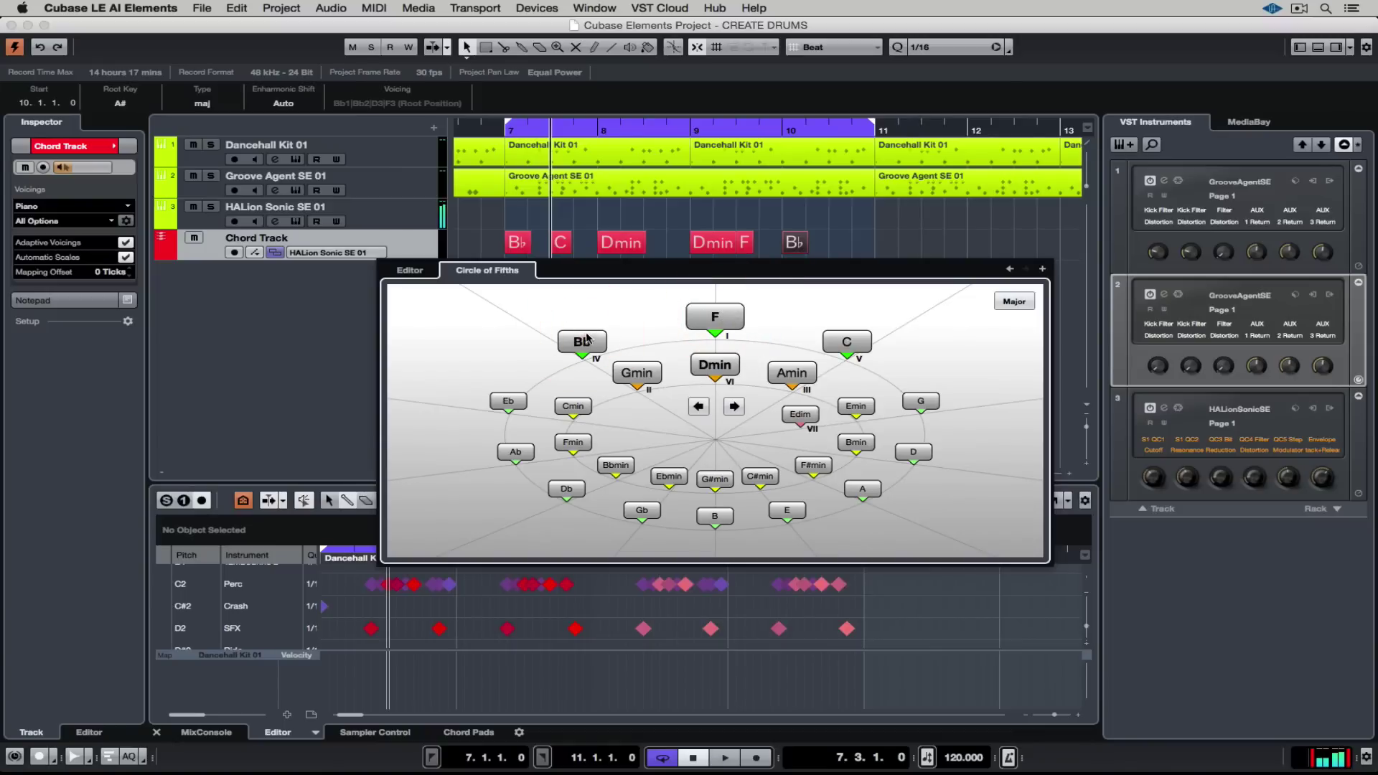
click(490, 129)
double_click(472, 130)
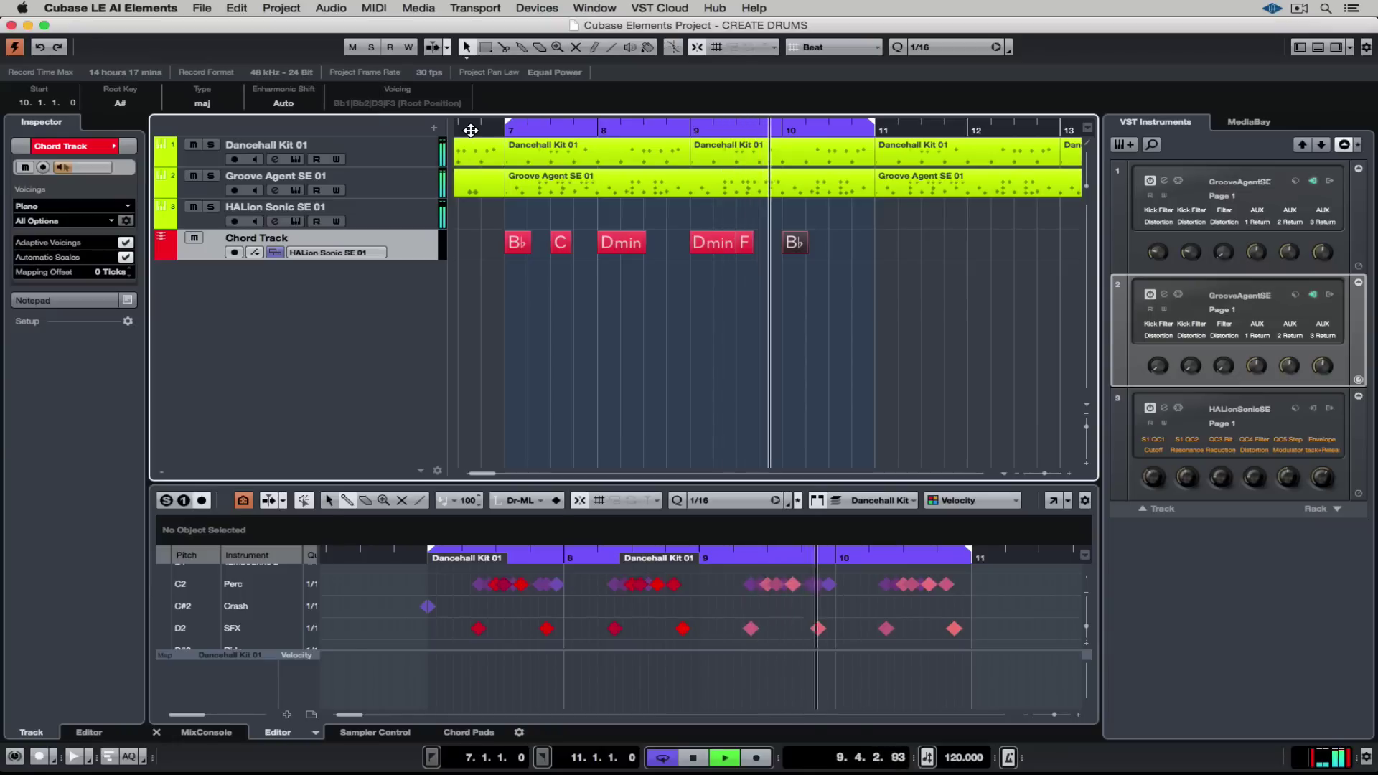
Load the Cool Chordz 1 program into HALion Sonic SE 01 and try its filter quick controls
click(296, 221)
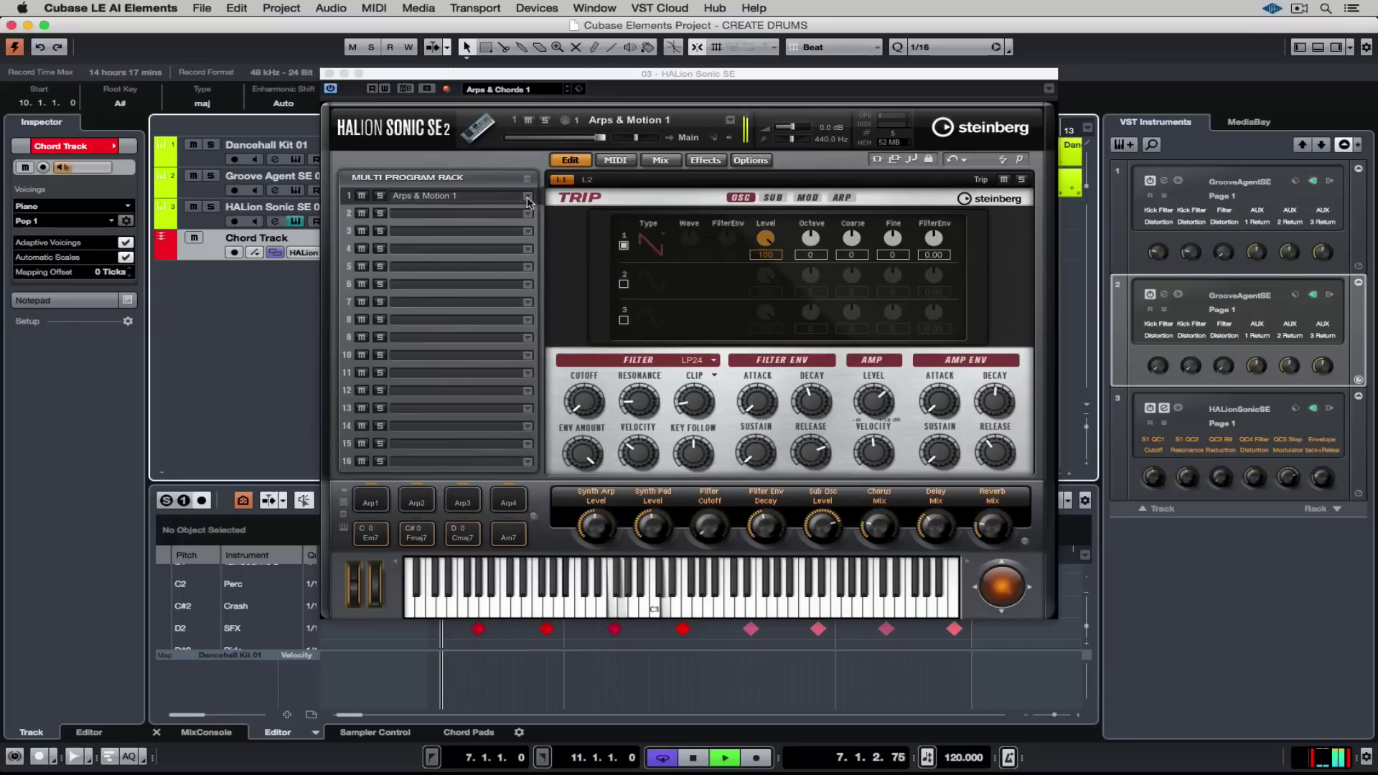
click(528, 198)
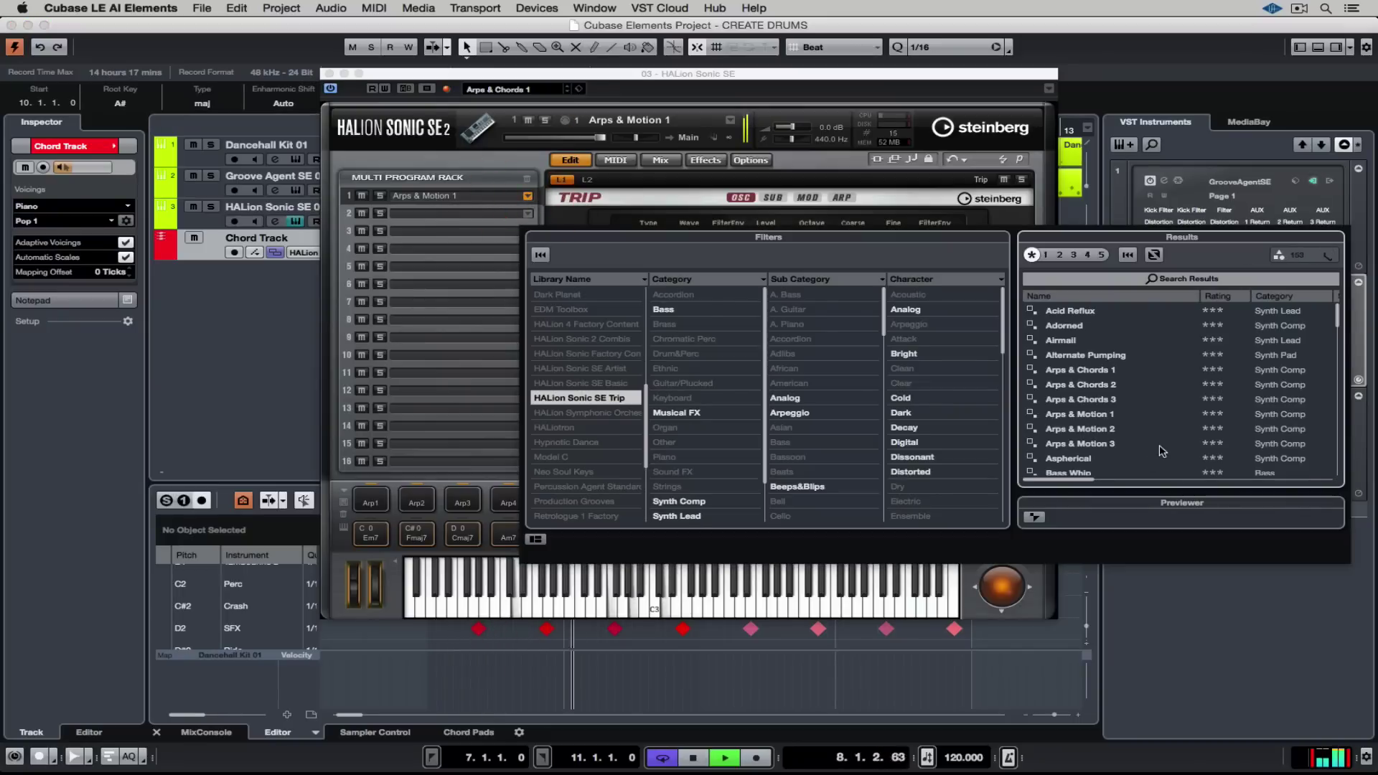
scroll(1160, 450, down, 8)
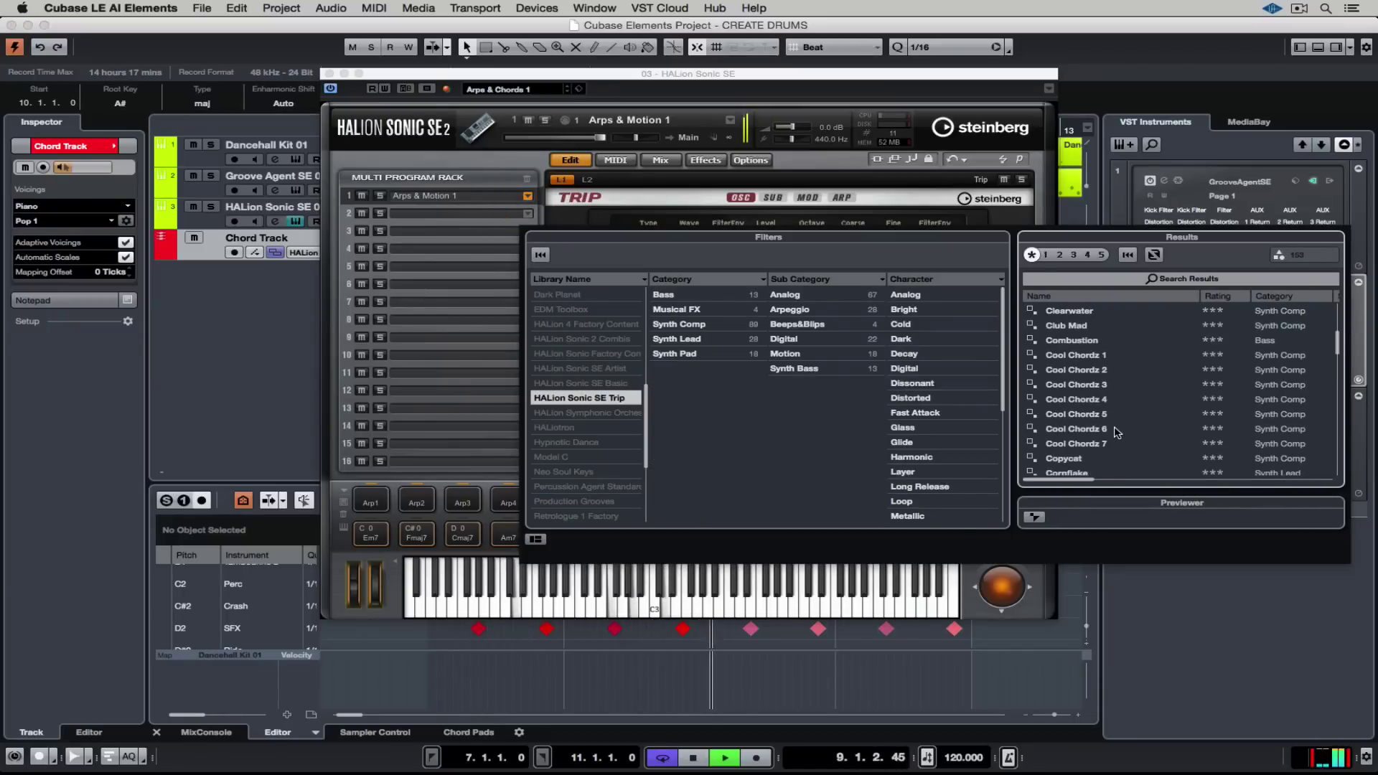
double_click(1071, 355)
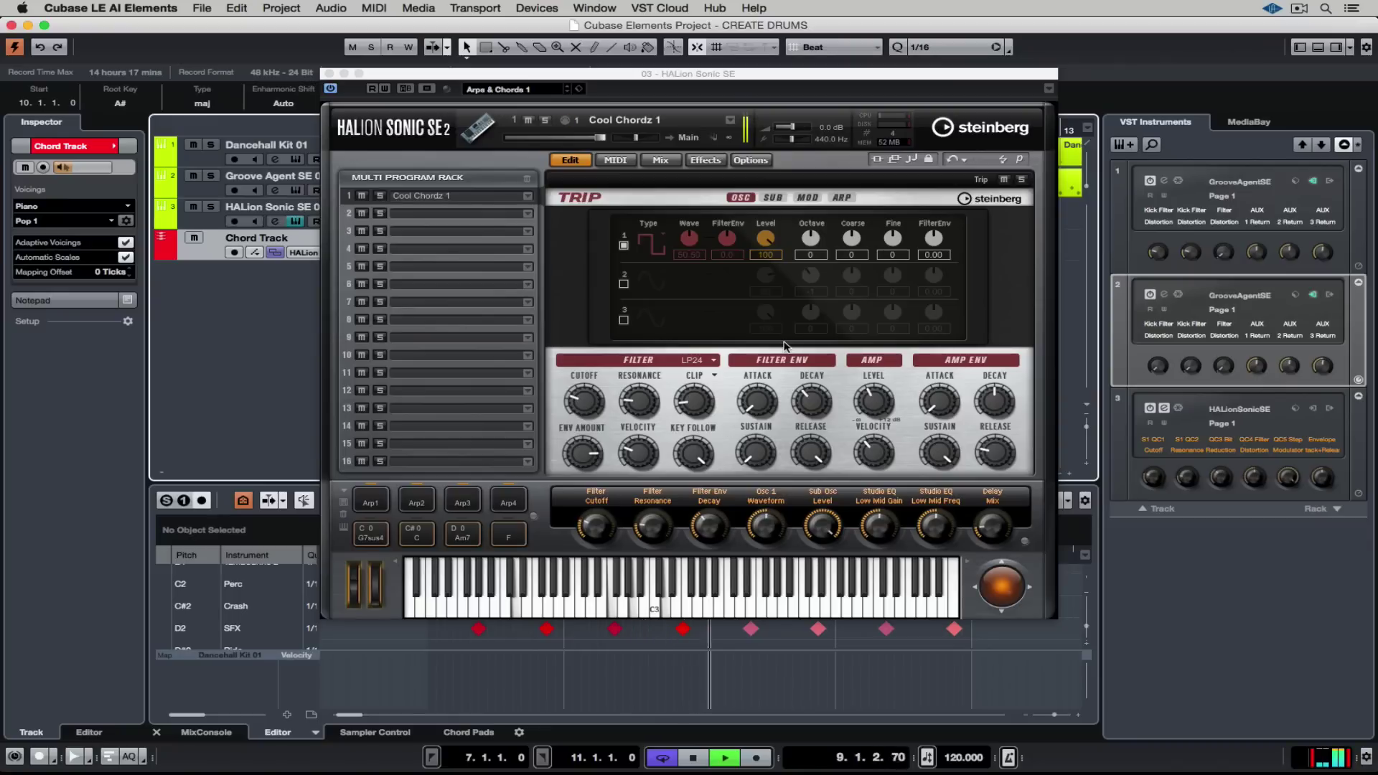
drag(653, 525, 605, 524)
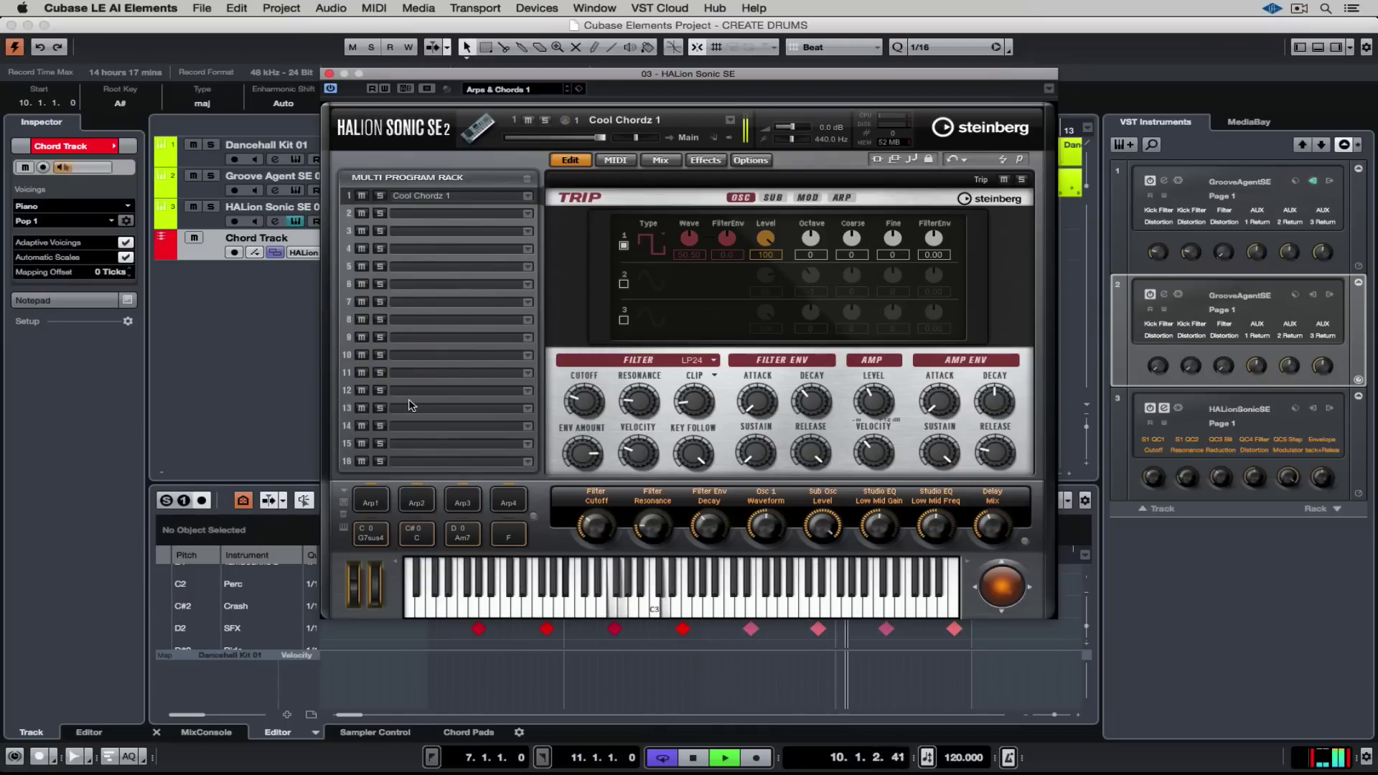
click(329, 76)
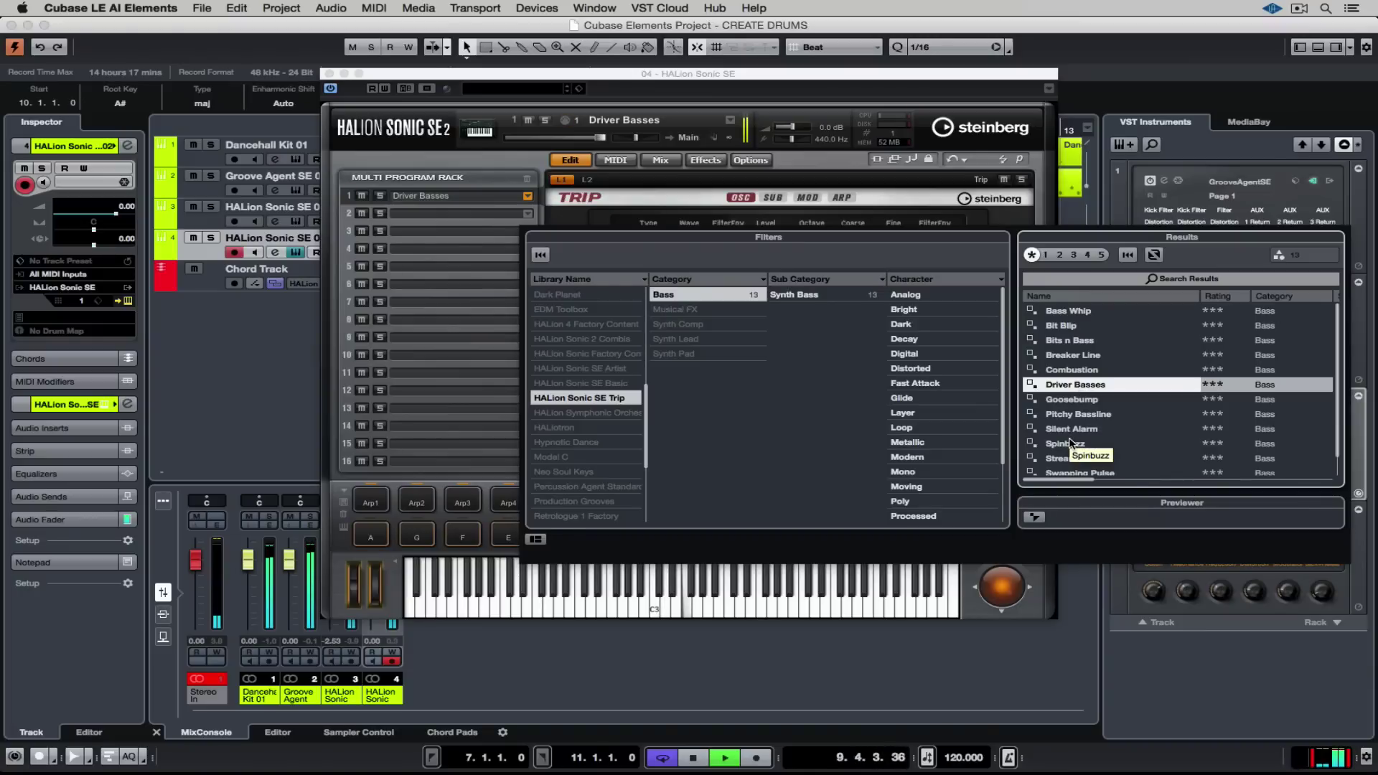
Place all the chord events as a MIDI part on the HALion Sonic SE 01 track from bar 7 to bar 11
click(328, 74)
click(327, 74)
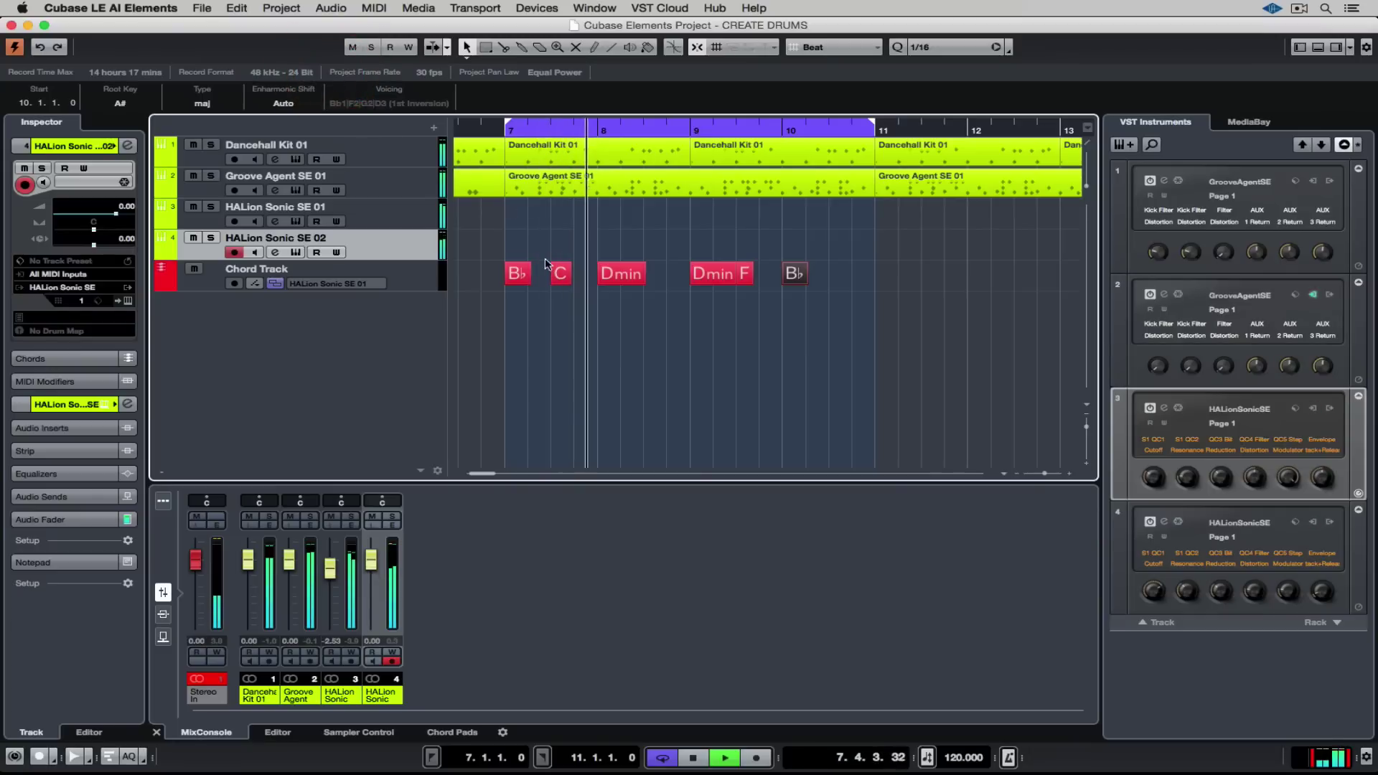
drag(847, 312, 513, 219)
key(space)
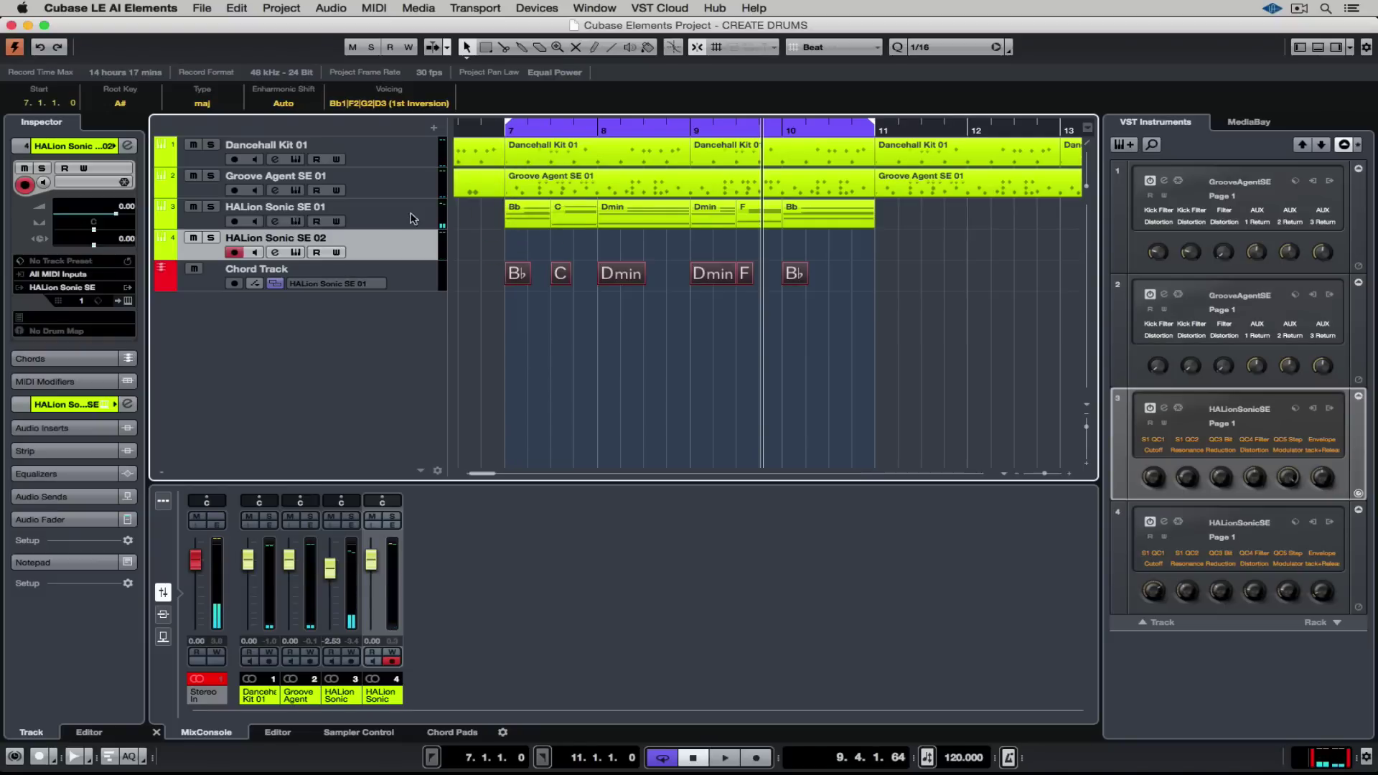
Select the HALion Sonic SE 01 track, mute the chord track, and restart playback
click(405, 218)
click(194, 270)
key(space)
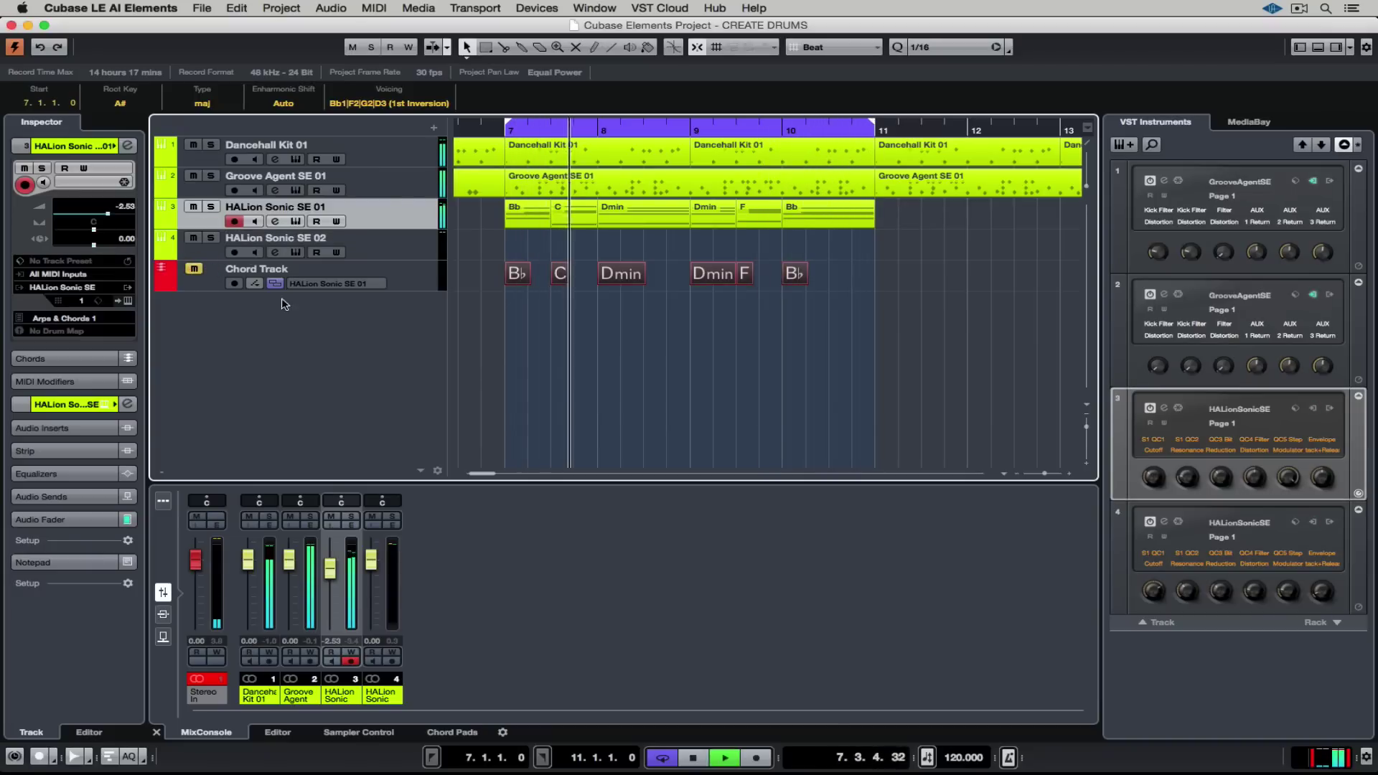
Set Live Transform to Chords on the HALion Sonic SE 02 track and record a bass part from bar 7 to bar 11
click(373, 246)
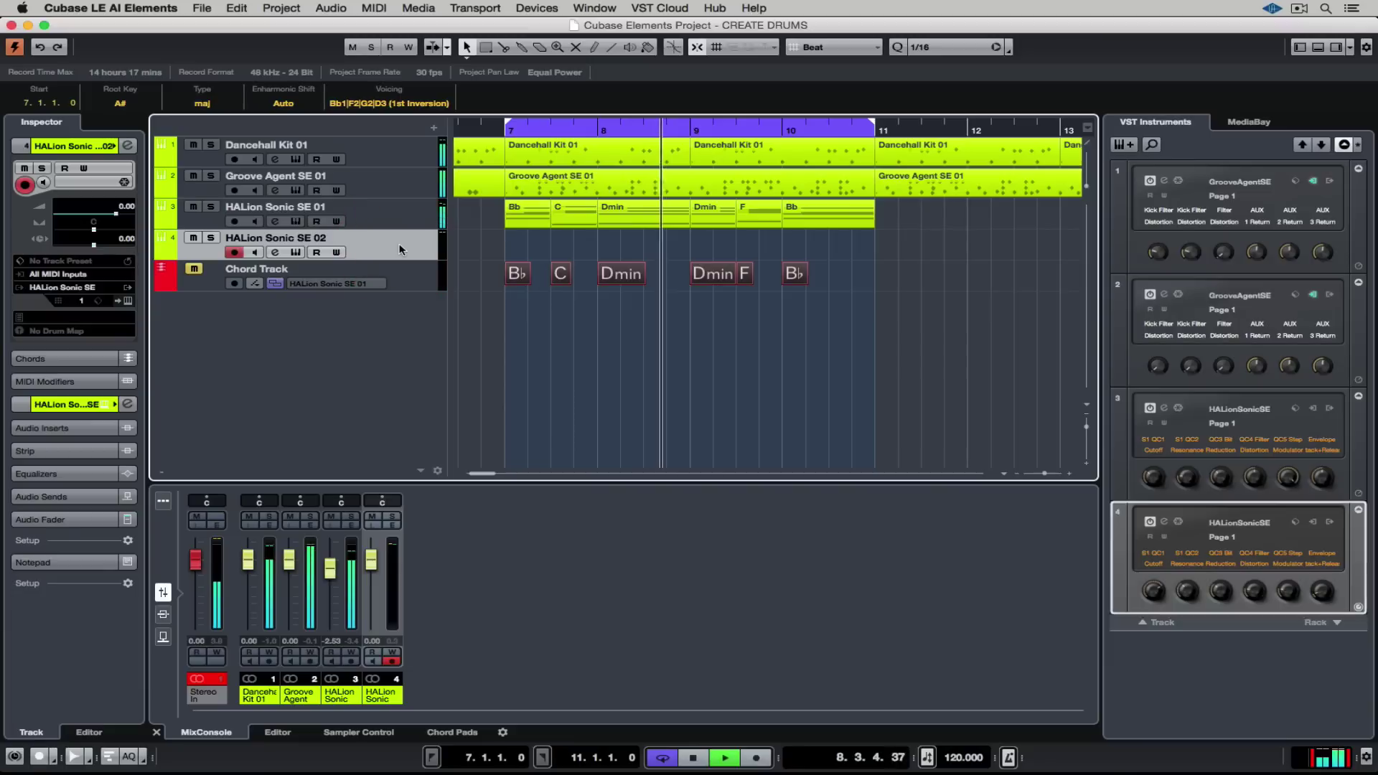
click(60, 359)
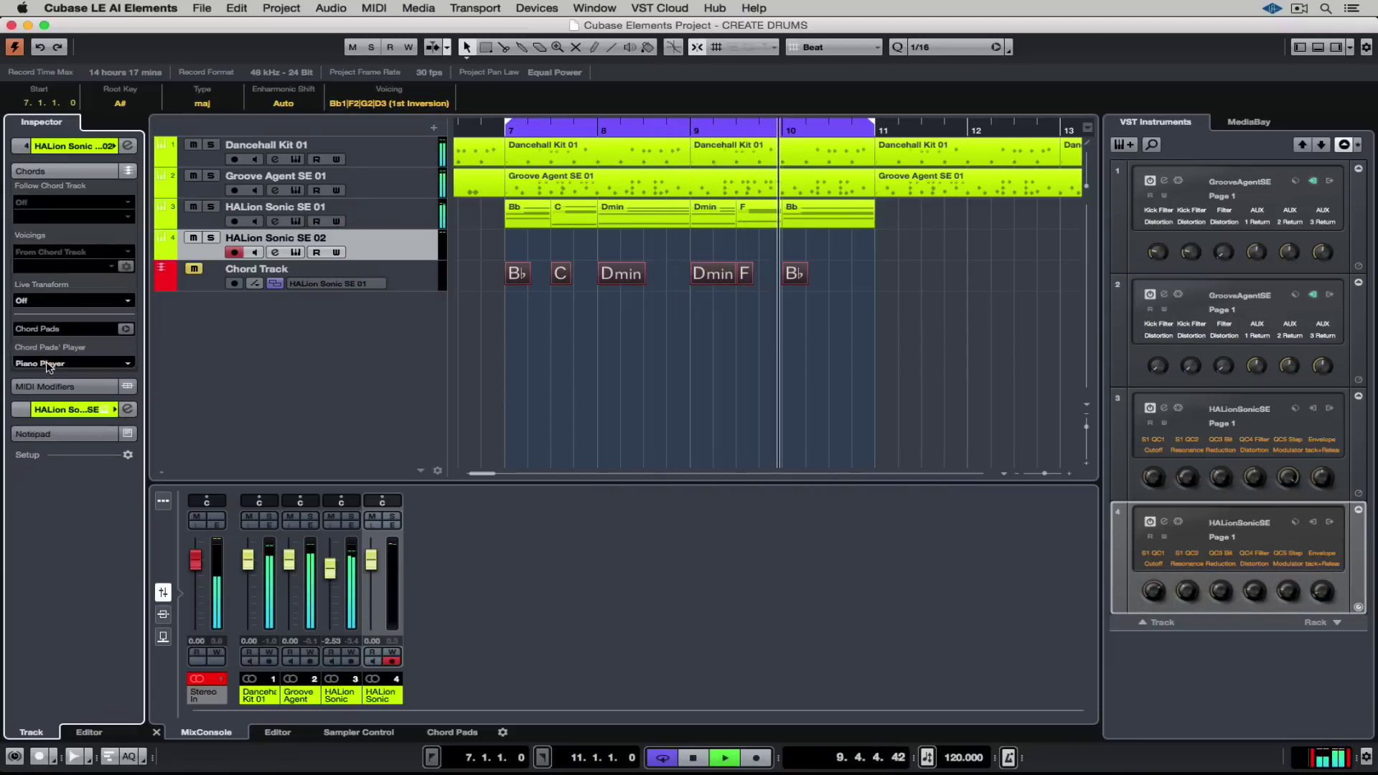
click(29, 298)
click(50, 321)
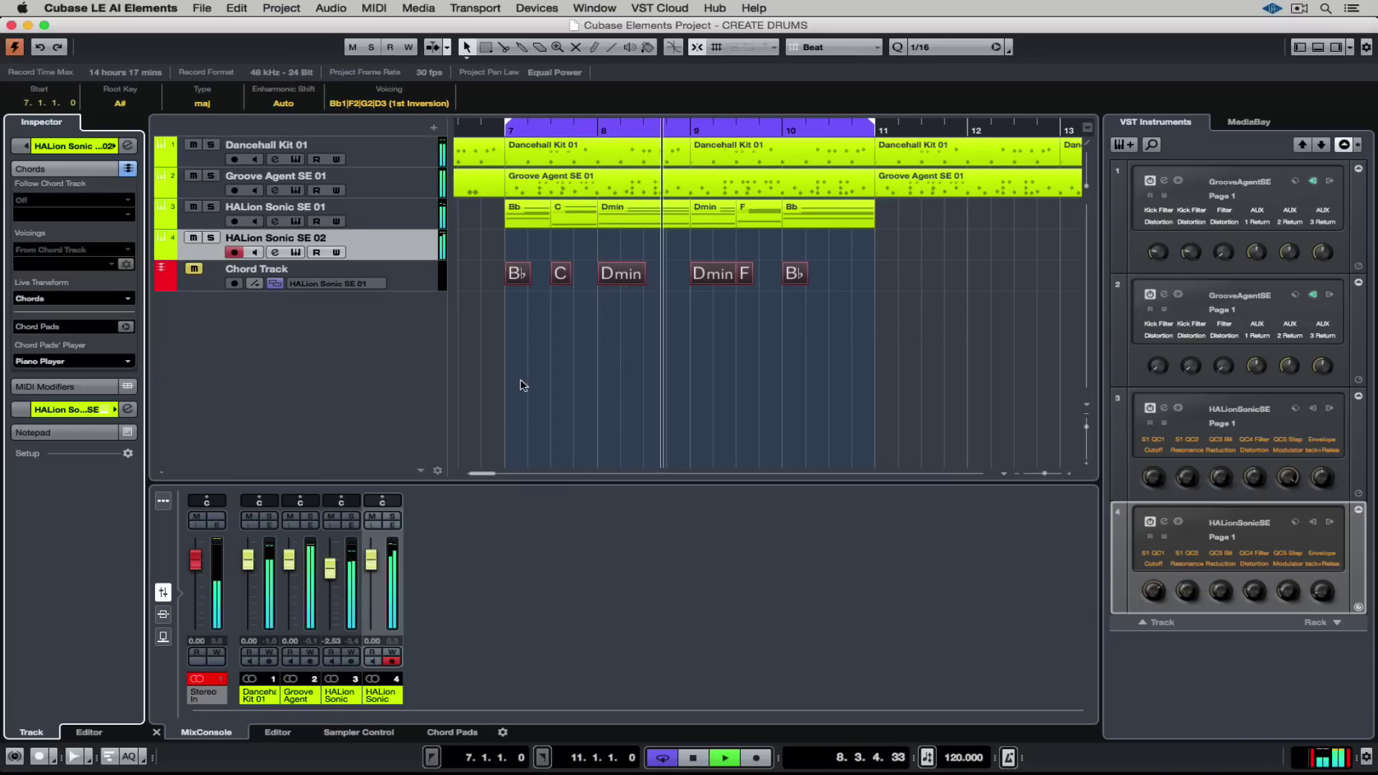
click(757, 757)
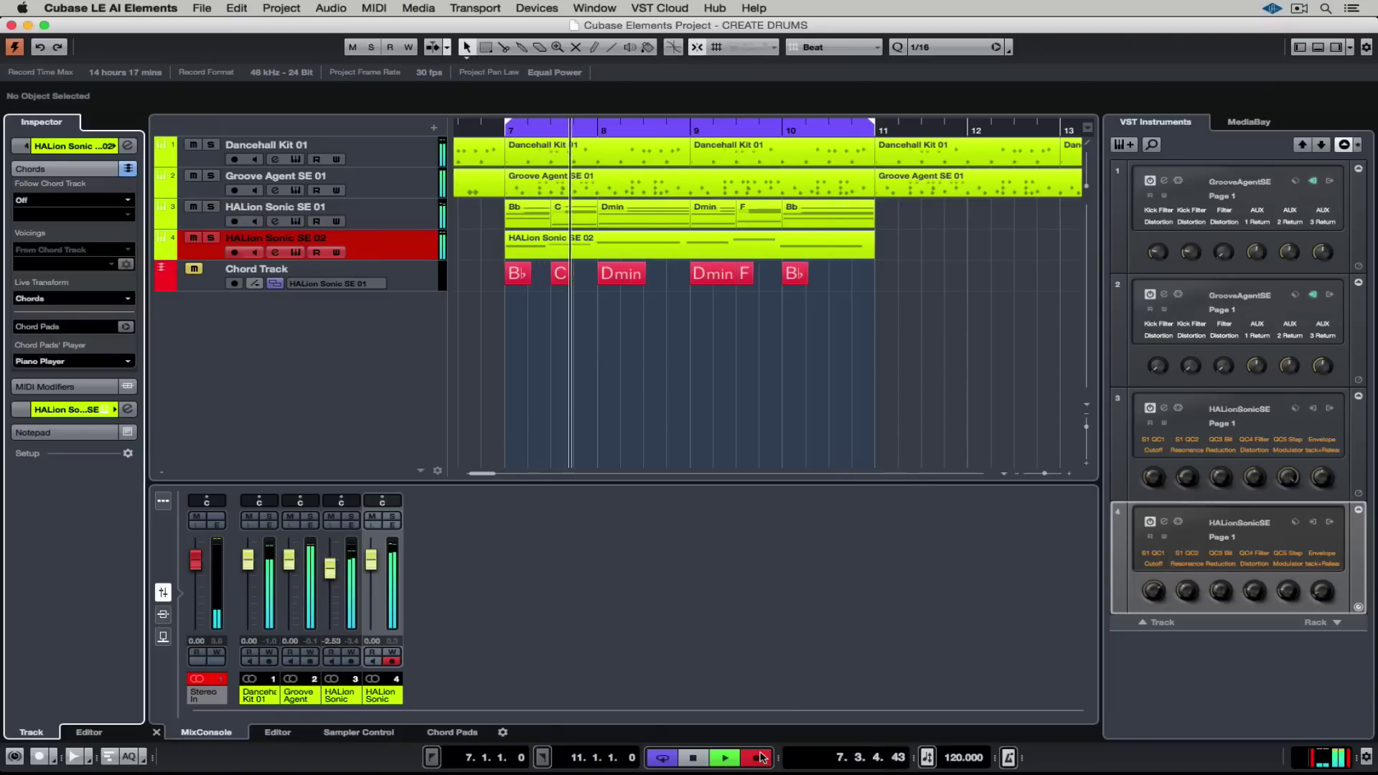
click(760, 757)
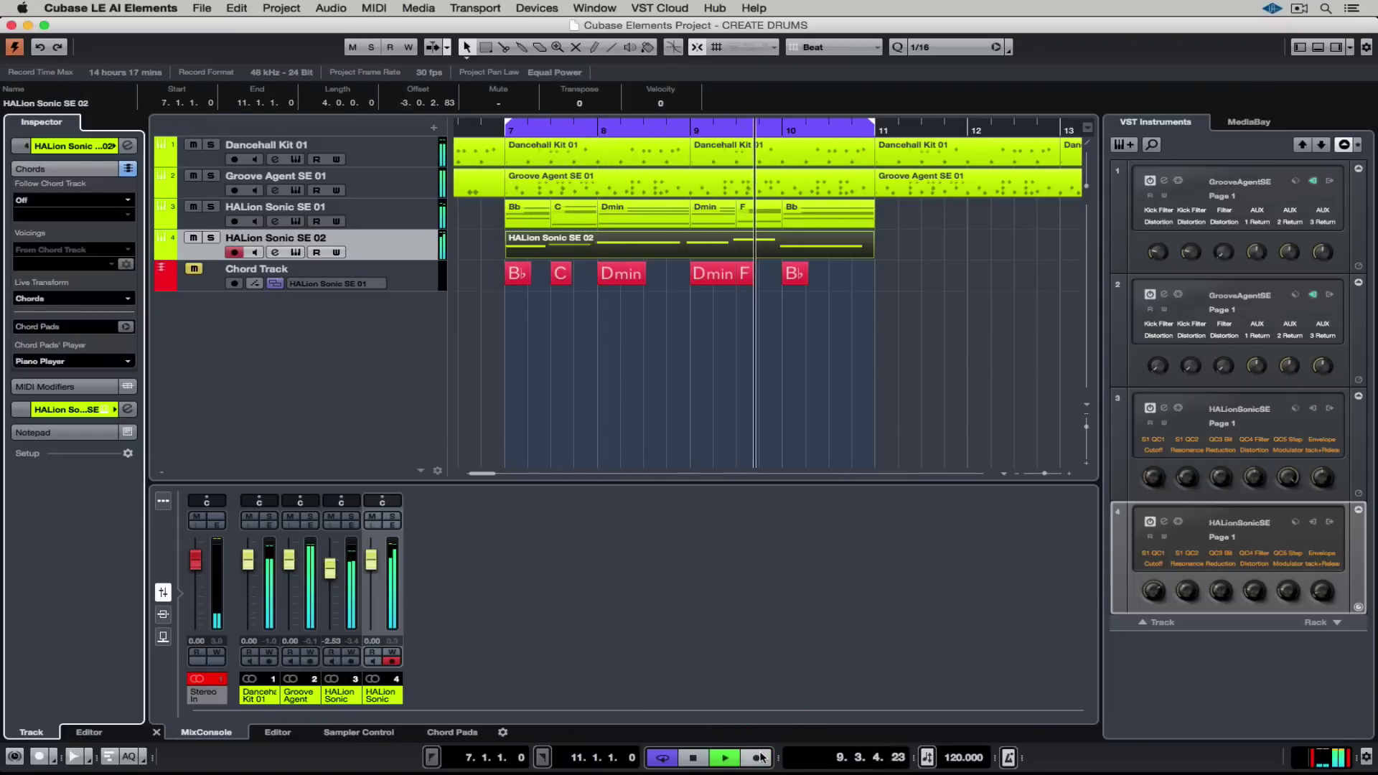
Adjust the Filter Cutoff and Bass2 Filter Distortion quick controls of the Driver Basses program on the HALion Sonic SE 02 track
click(295, 252)
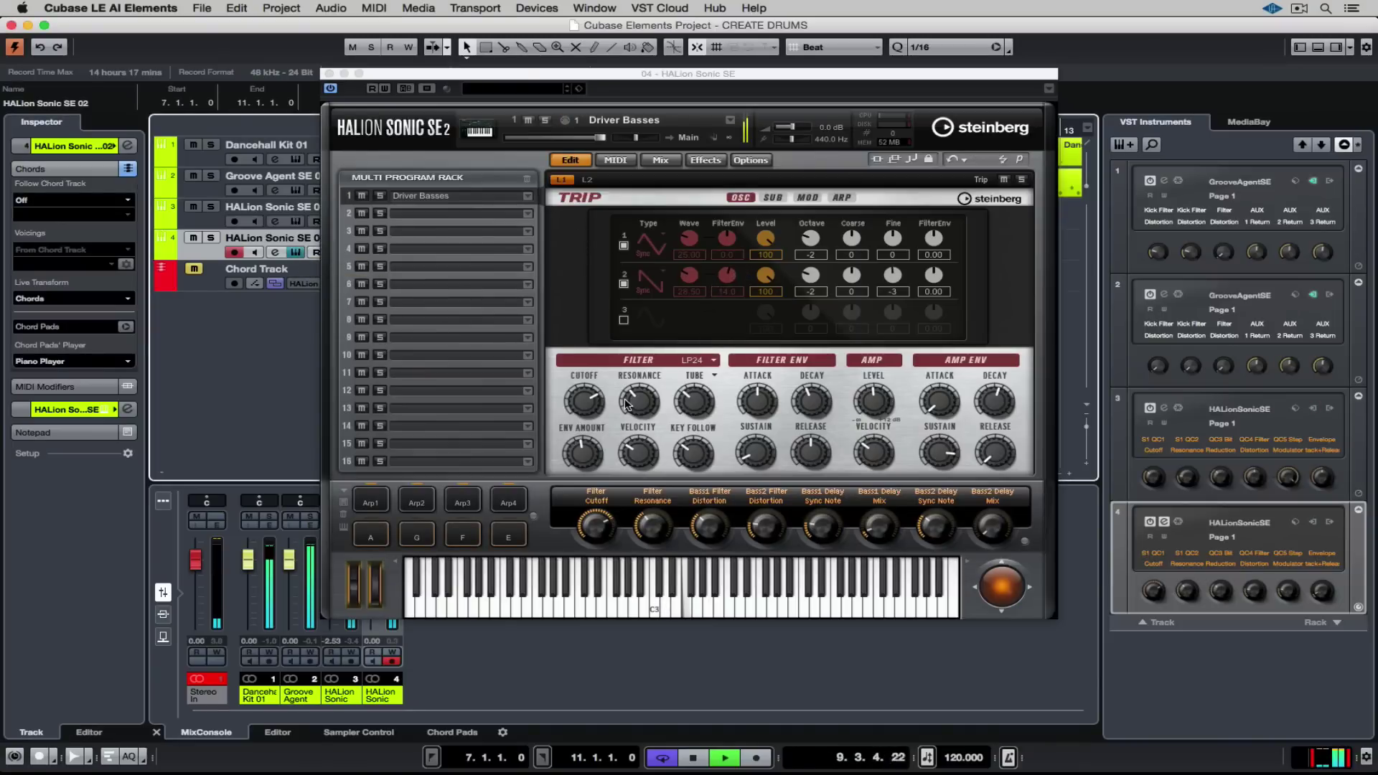
click(589, 543)
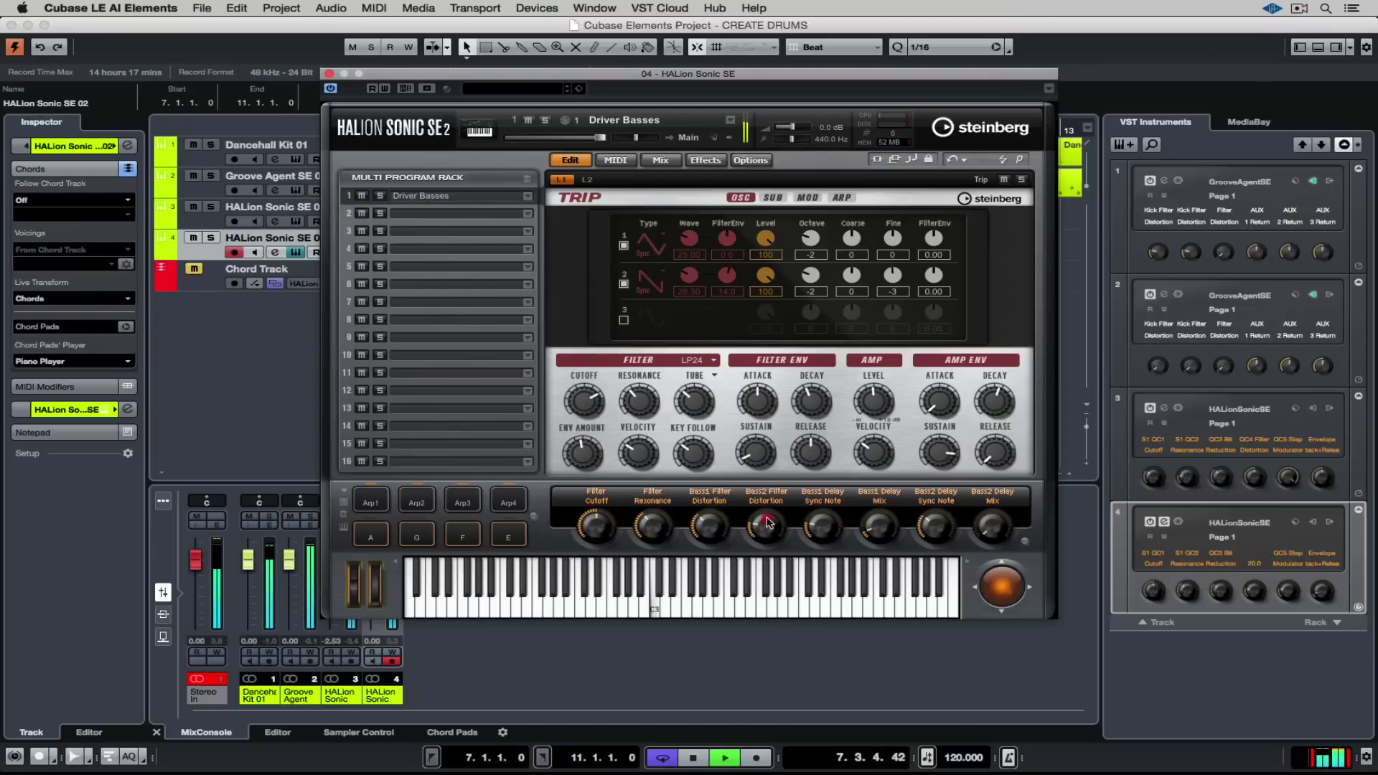
drag(775, 518, 782, 512)
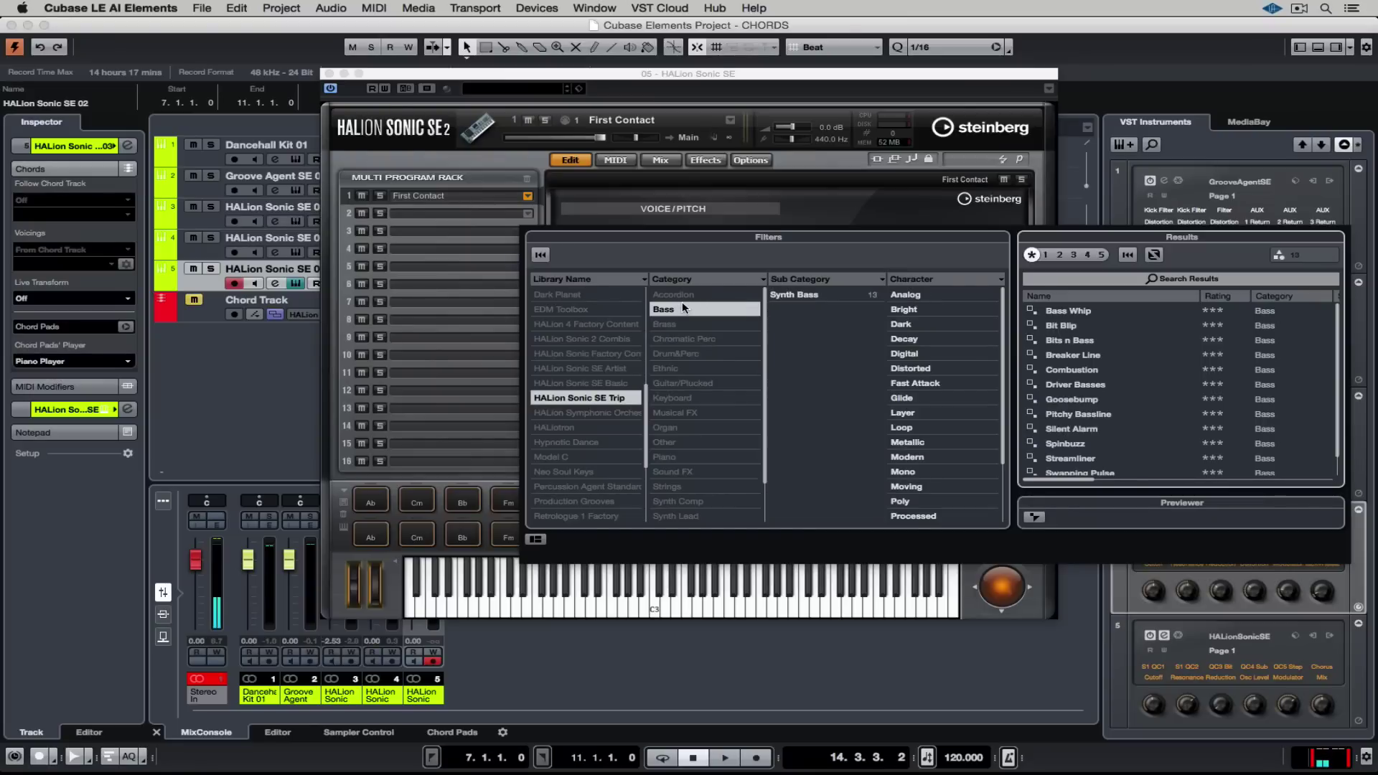
Load the Silent Alarm bass program into HALion Sonic SE 03 and move the Groove Agent SE 01 part at bar 3 onto that track
click(1090, 429)
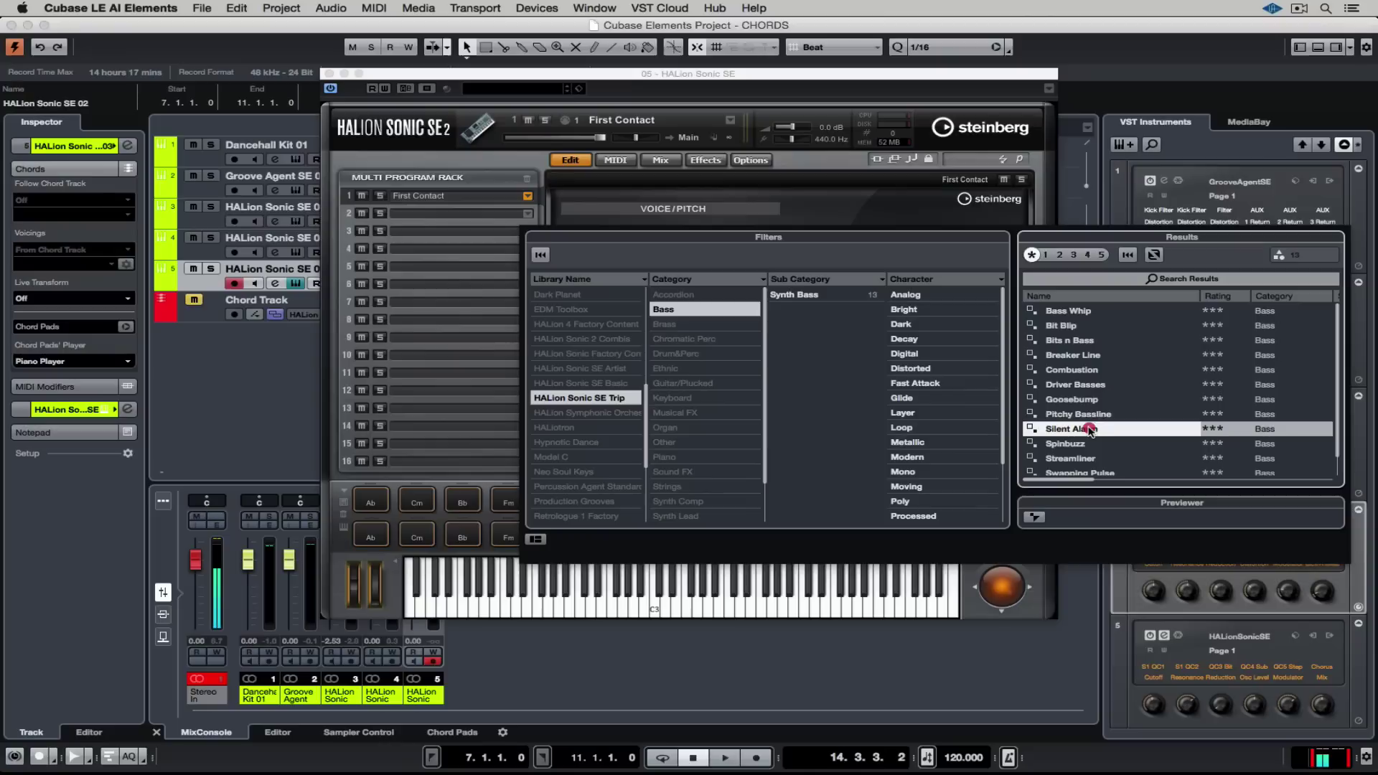
click(330, 73)
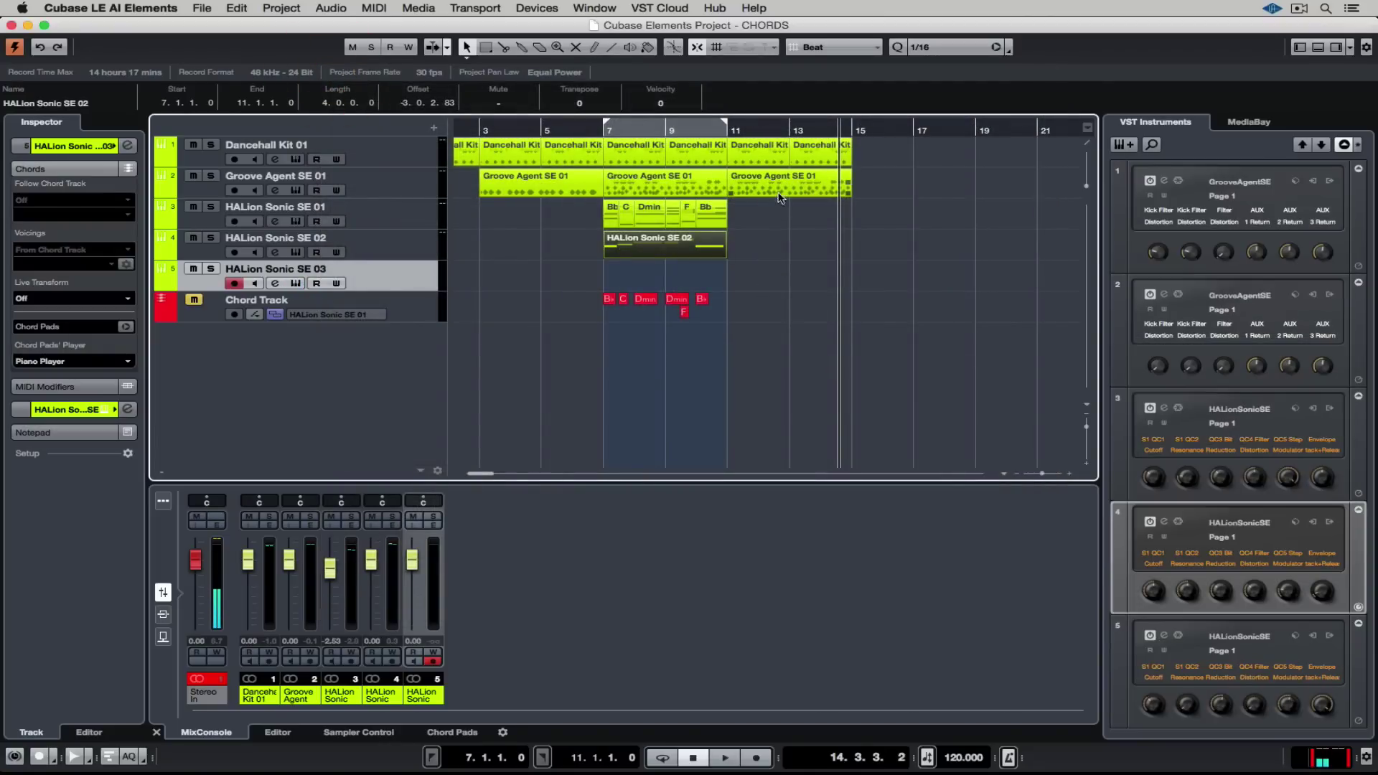
click(535, 180)
drag(535, 188, 541, 269)
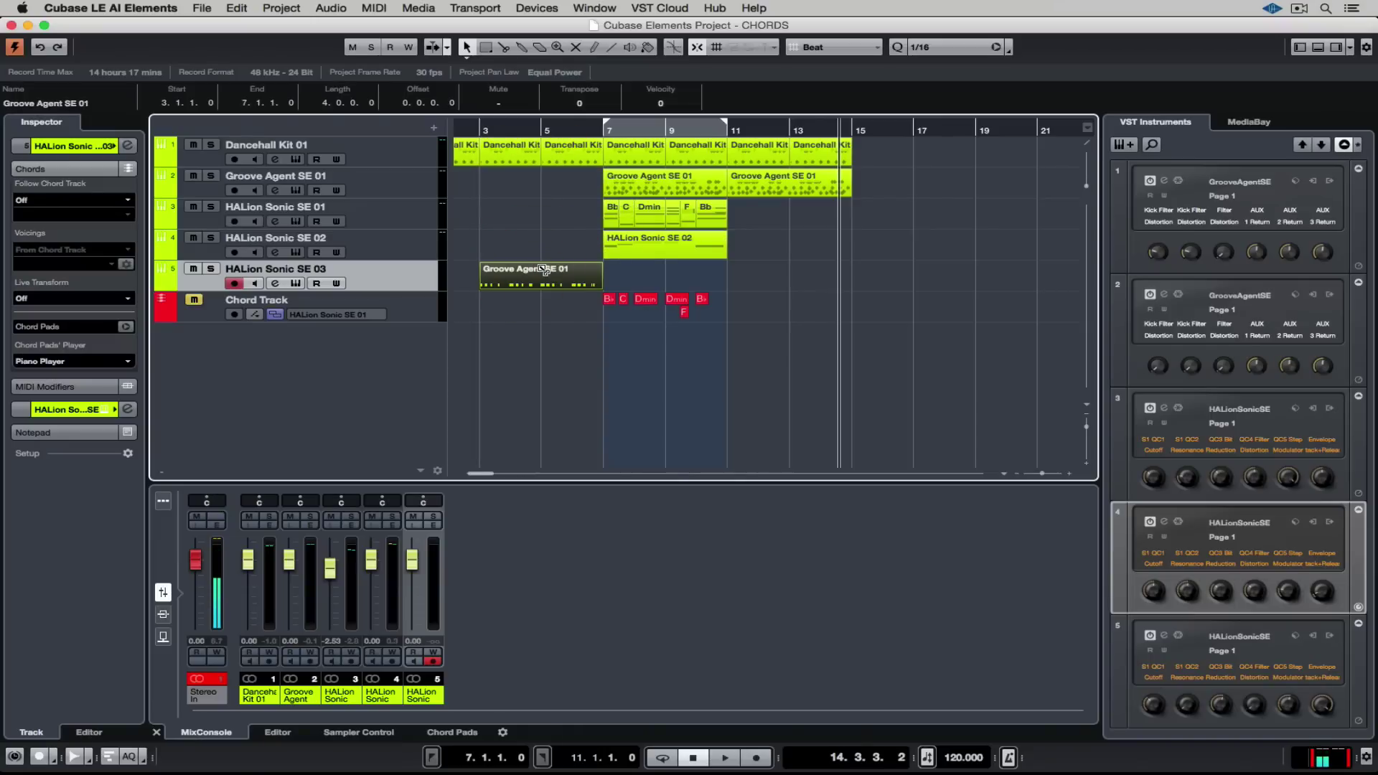
Set the cycle range to the moved Groove Agent SE 01 part, bar 3 to bar 7, and start looped playback
key(space)
key(p)
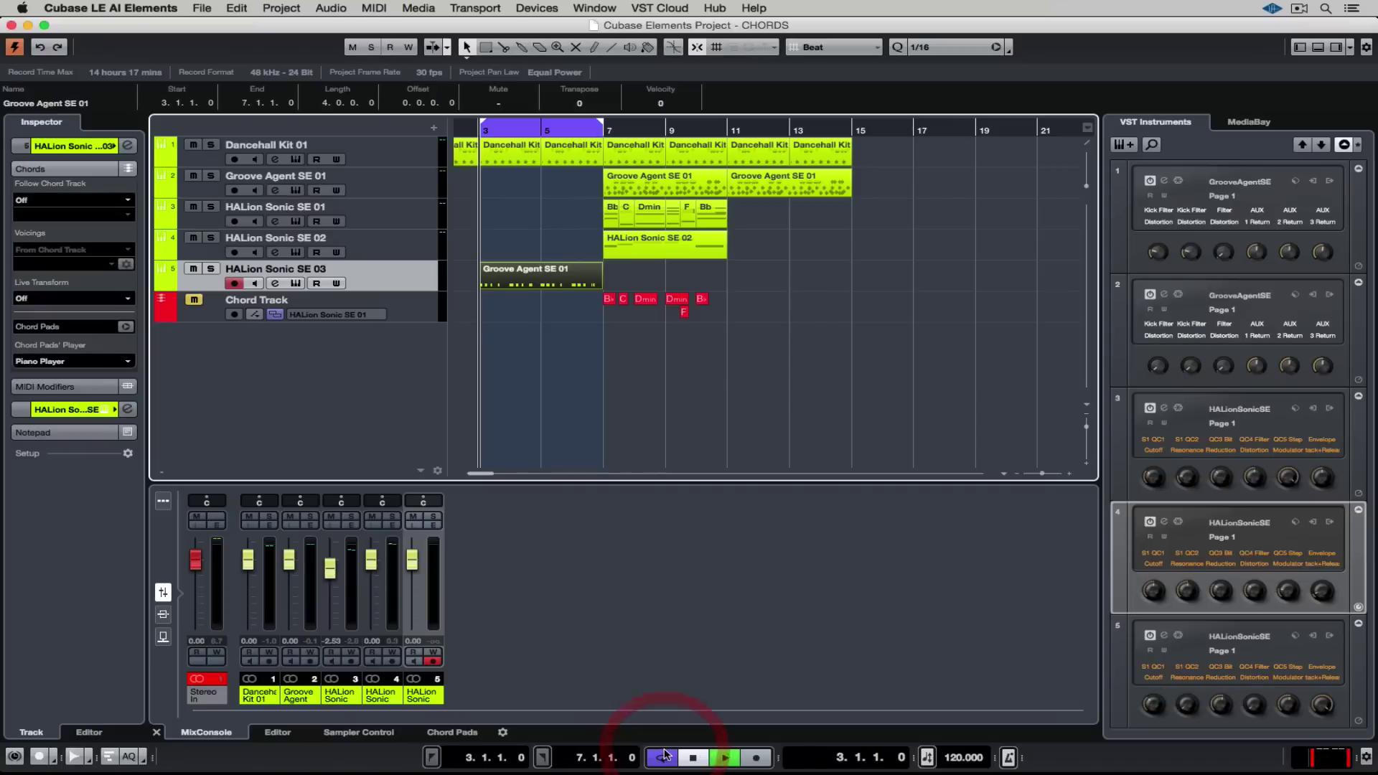
key(space)
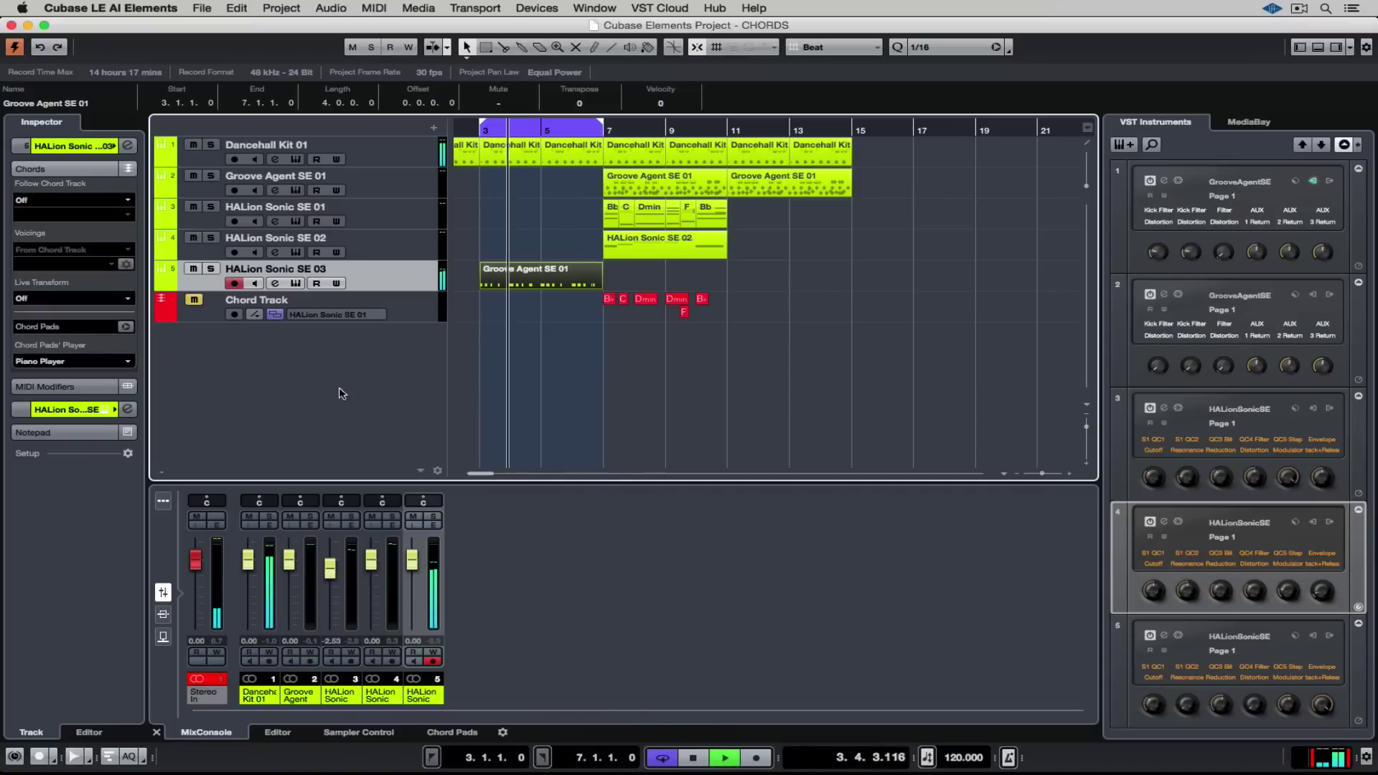
Try the Bit Blip and Pitchy Bassline programs on the HALion Sonic SE 03 instrument
click(296, 283)
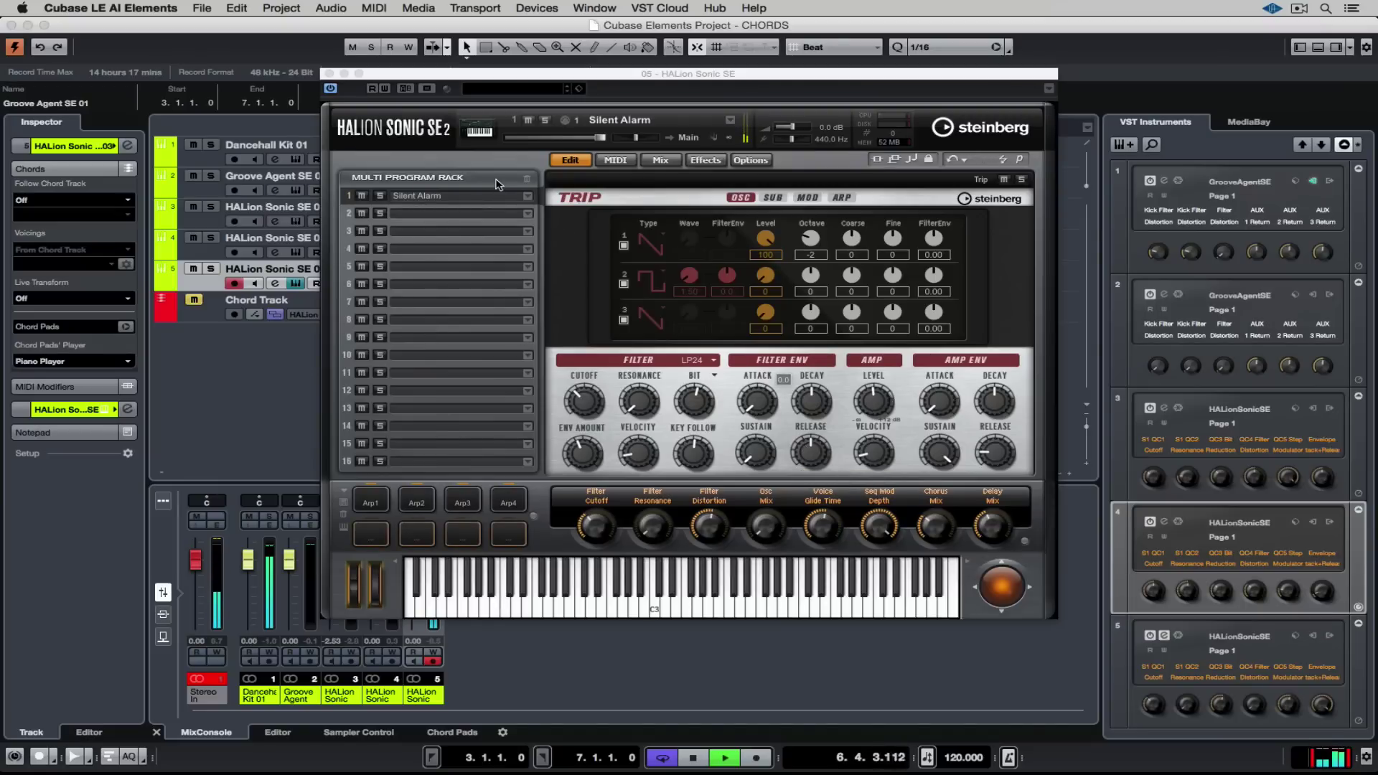
click(527, 196)
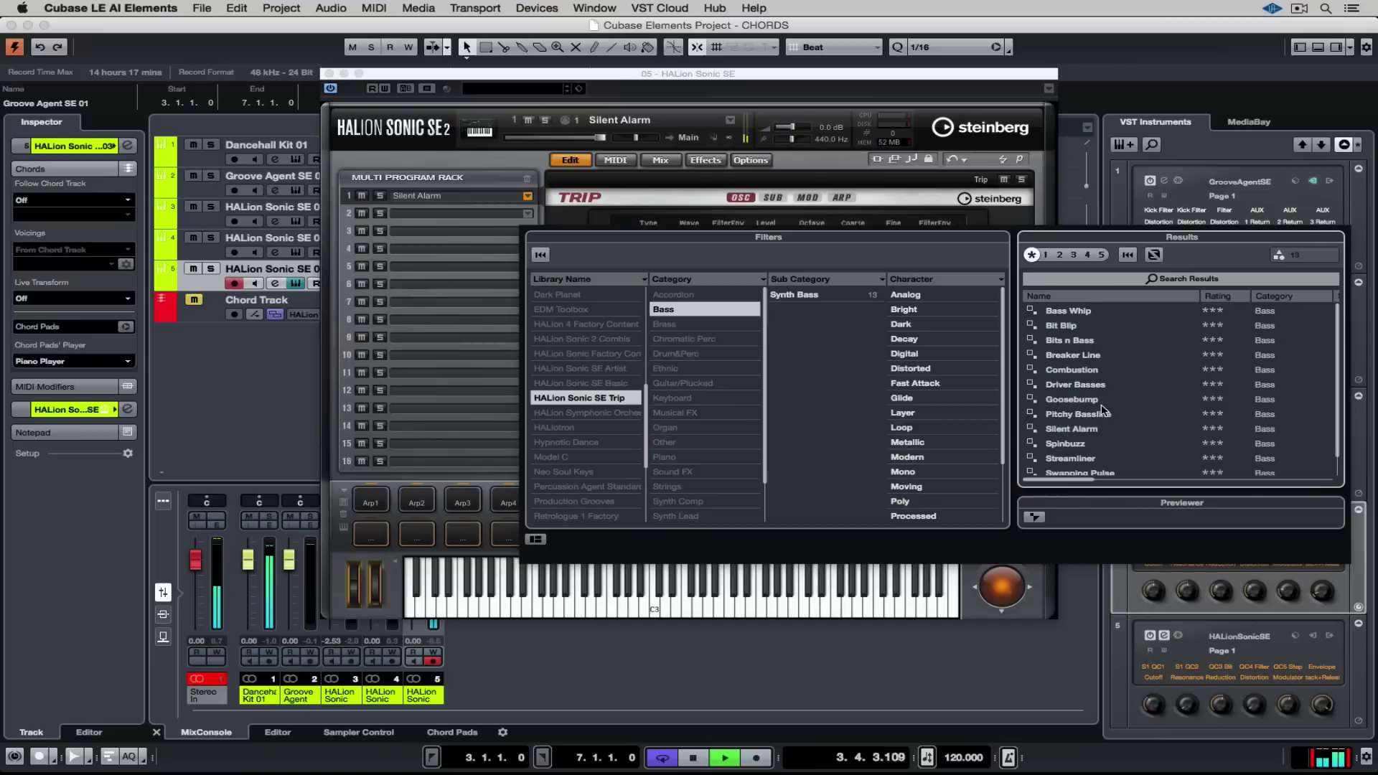
click(1067, 326)
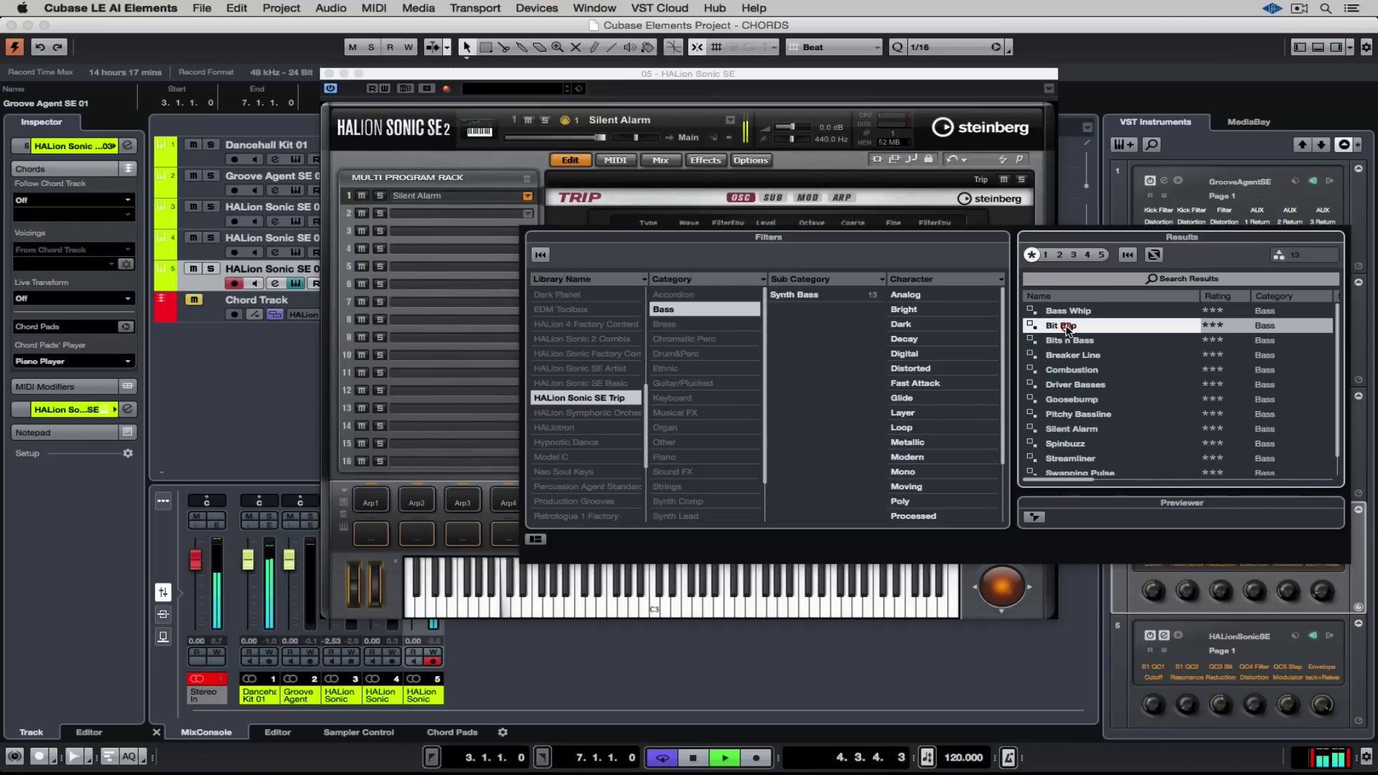
click(1078, 415)
scroll(1086, 361, down, 1)
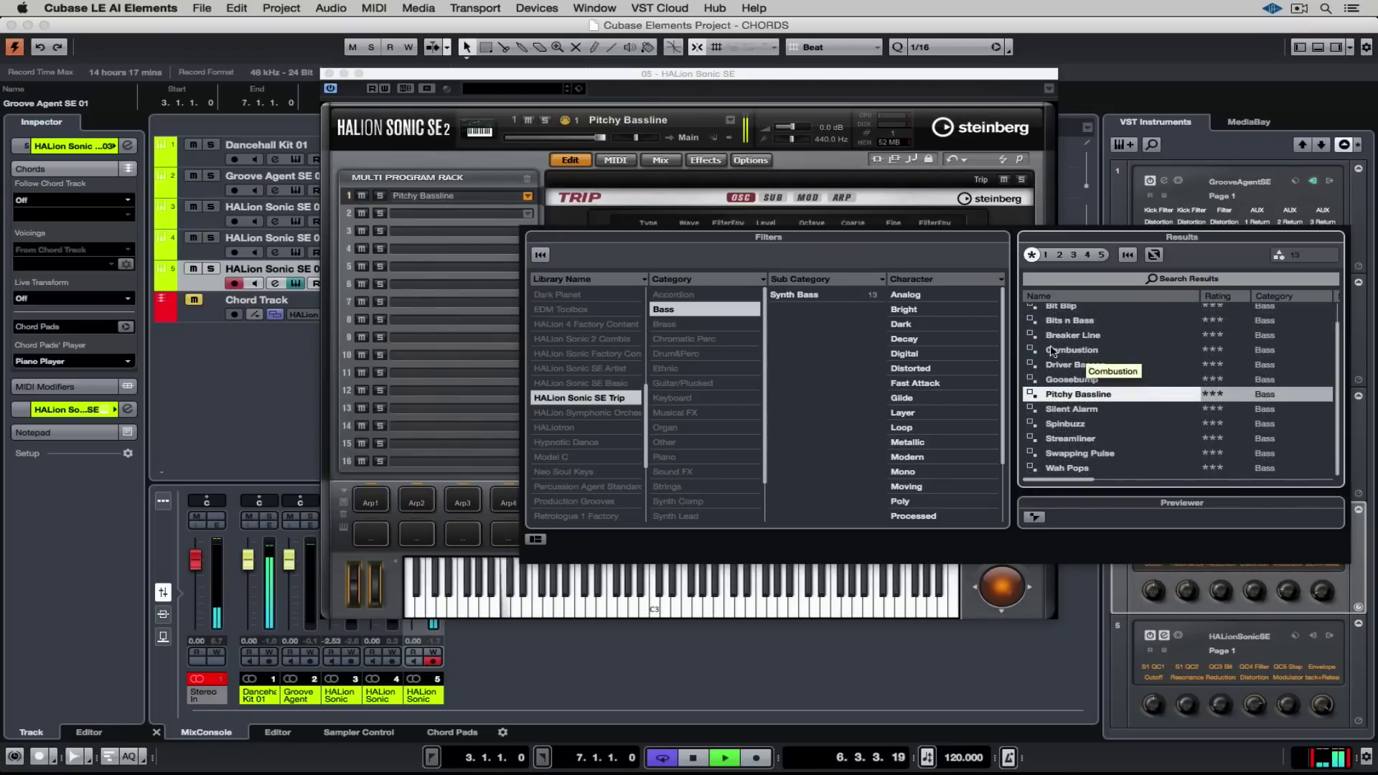
click(329, 74)
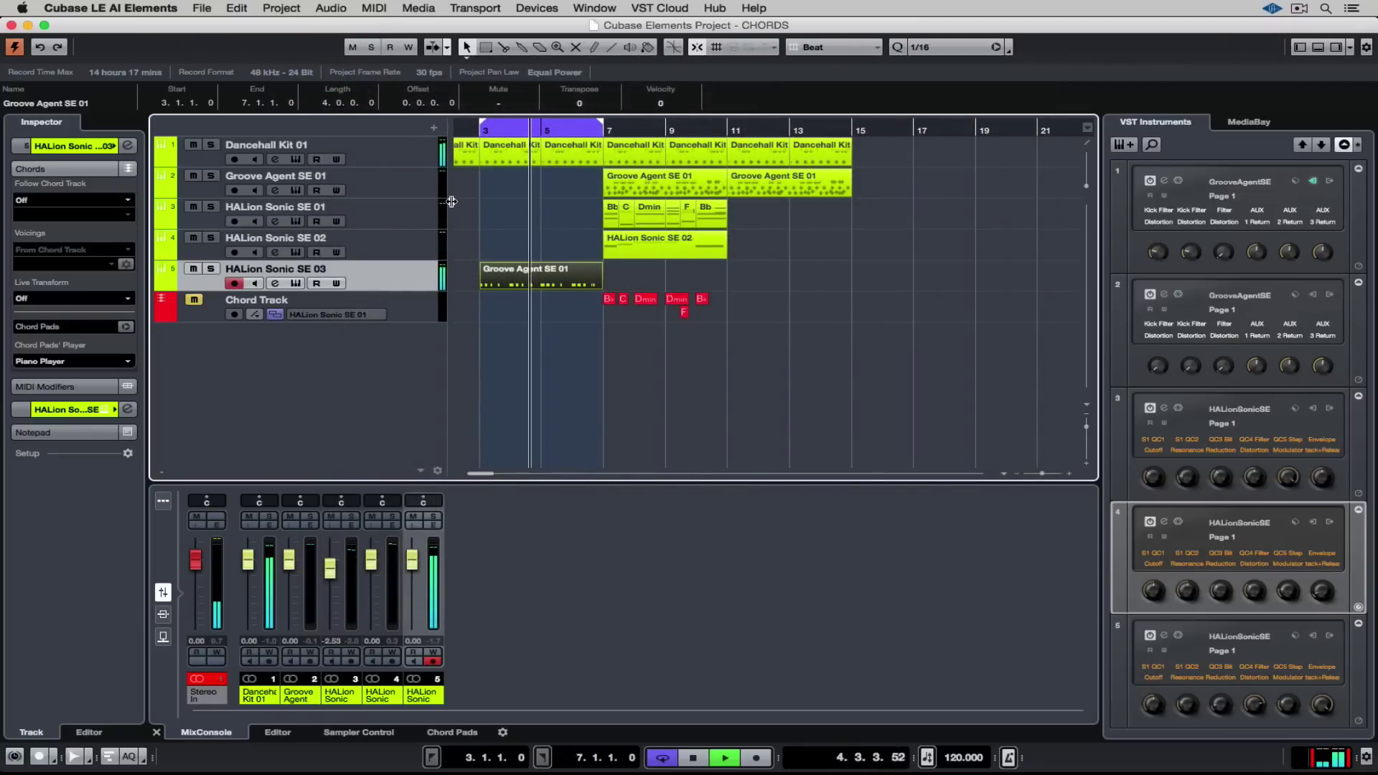
Make the HALion Sonic SE 03 track follow the chord track with Chords, synchronizing the track data first by analyzing its chords
click(79, 200)
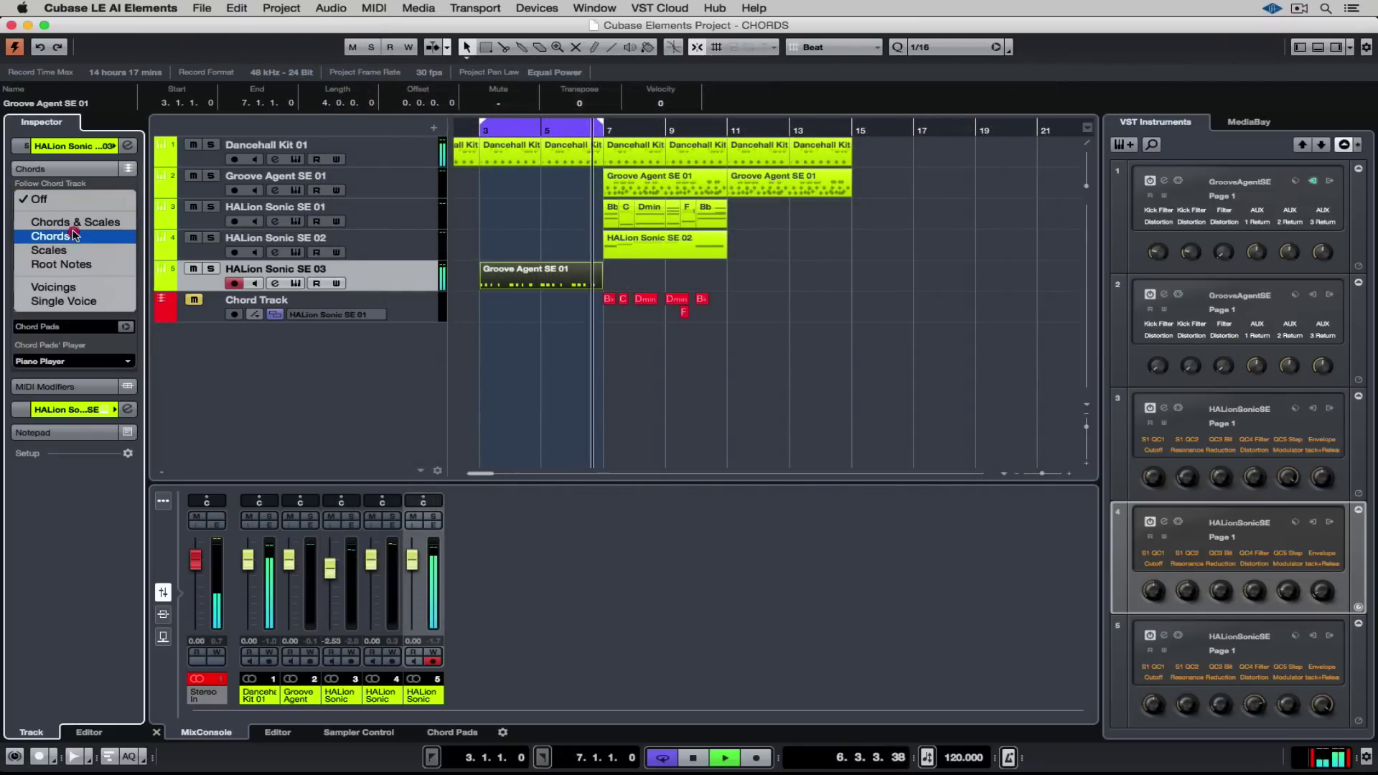
click(71, 236)
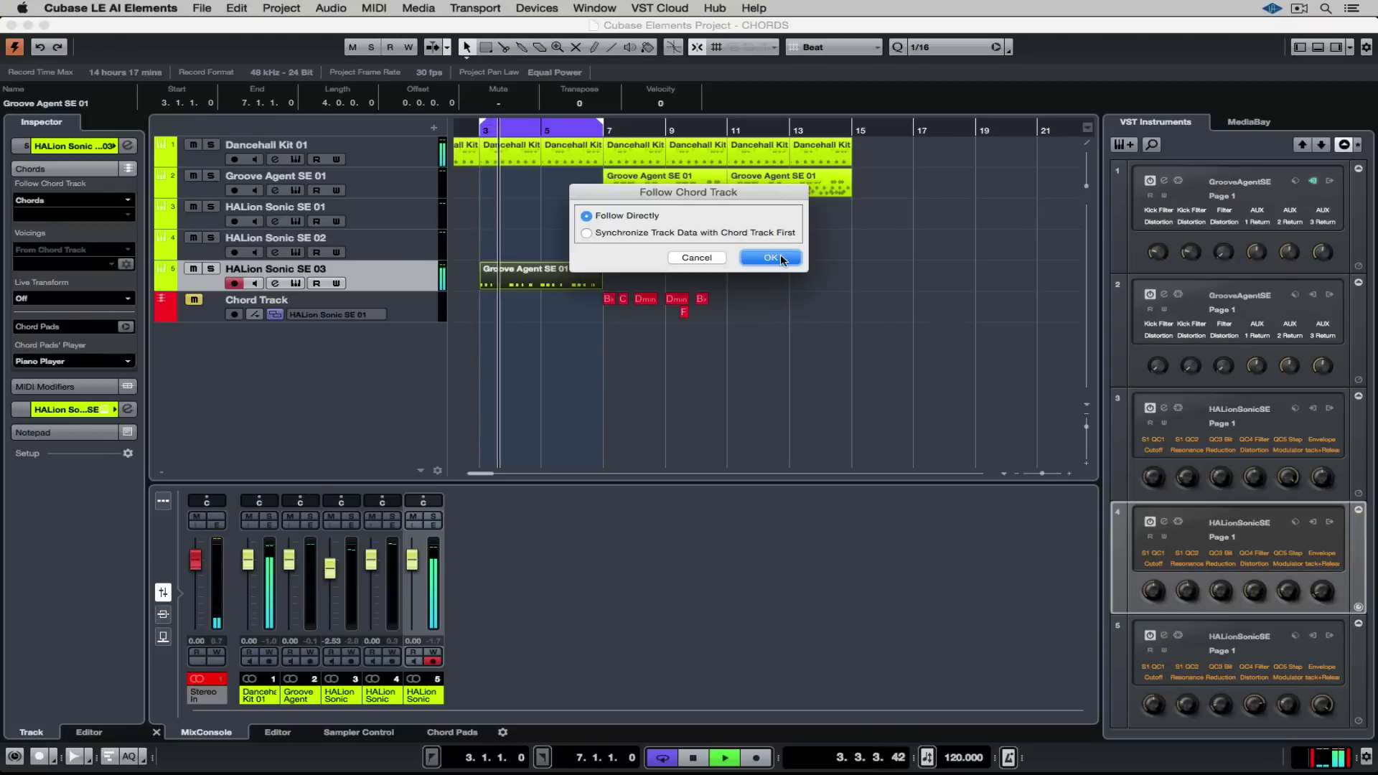
click(725, 234)
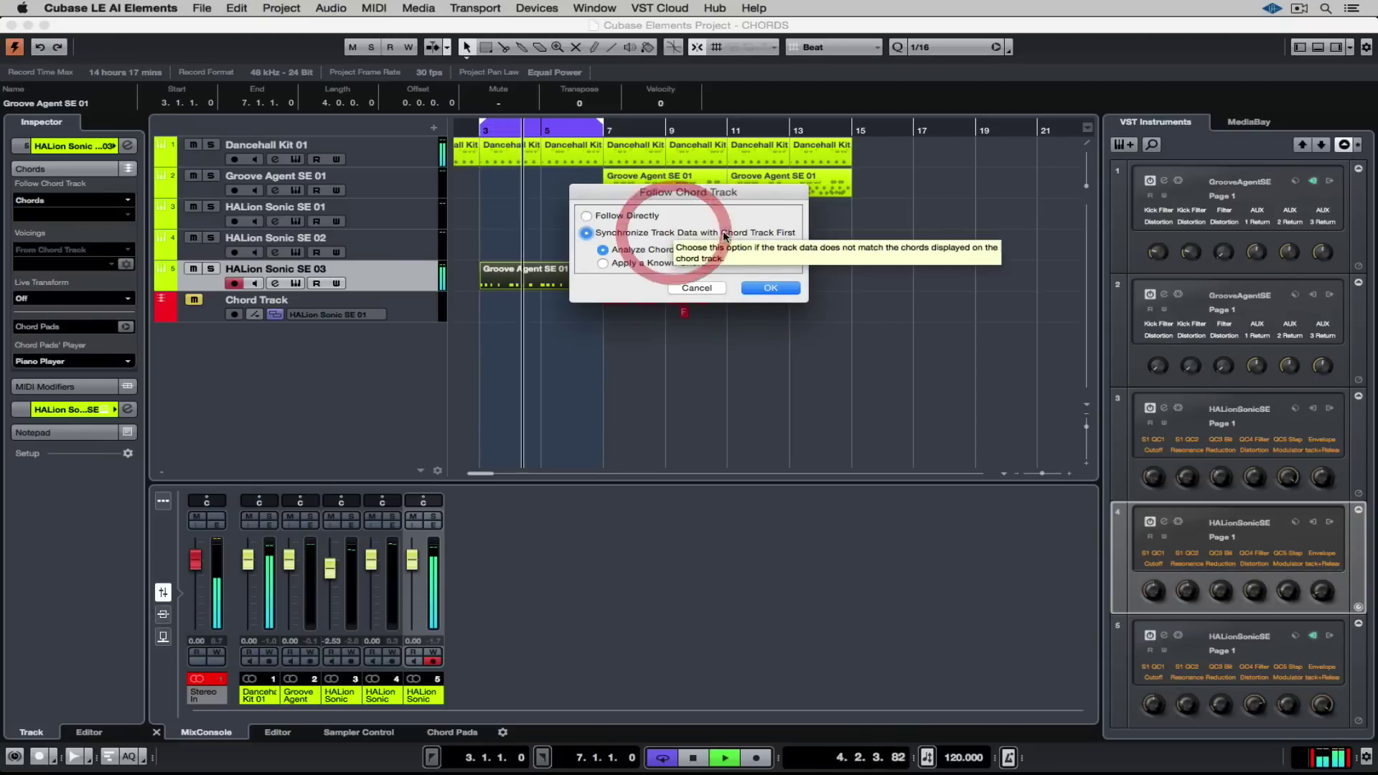
click(778, 288)
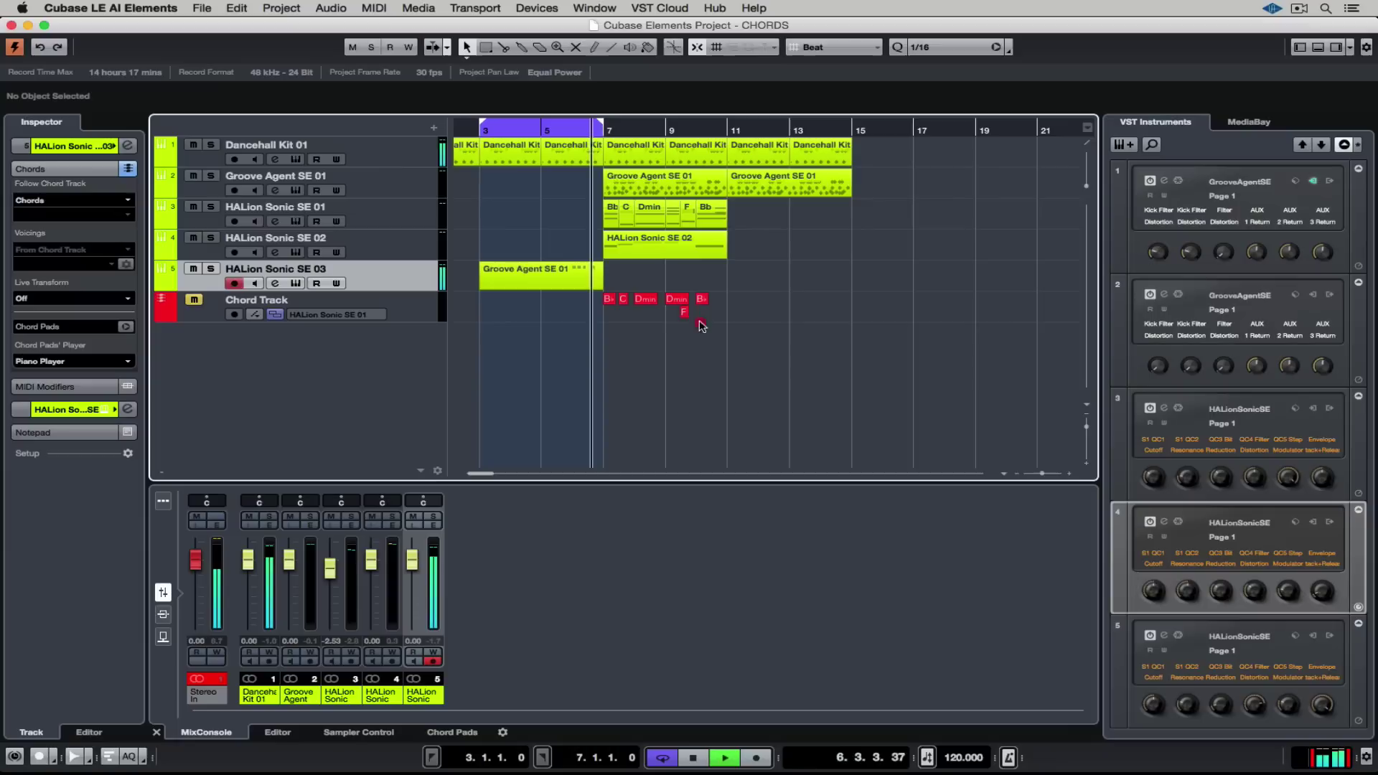
Copy all the chord events from bar 7 so the progression also starts at bar 3 of the chord track
click(615, 300)
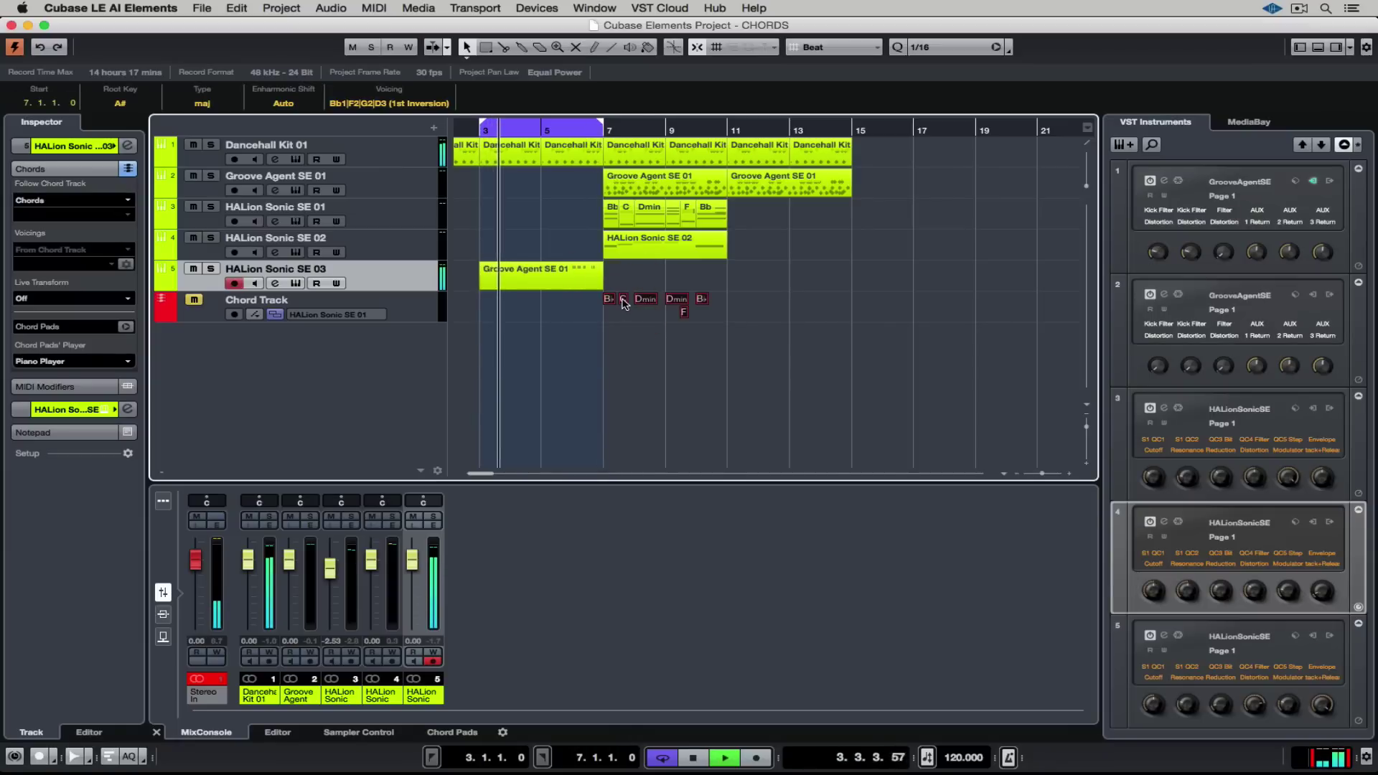
drag(622, 304, 501, 306)
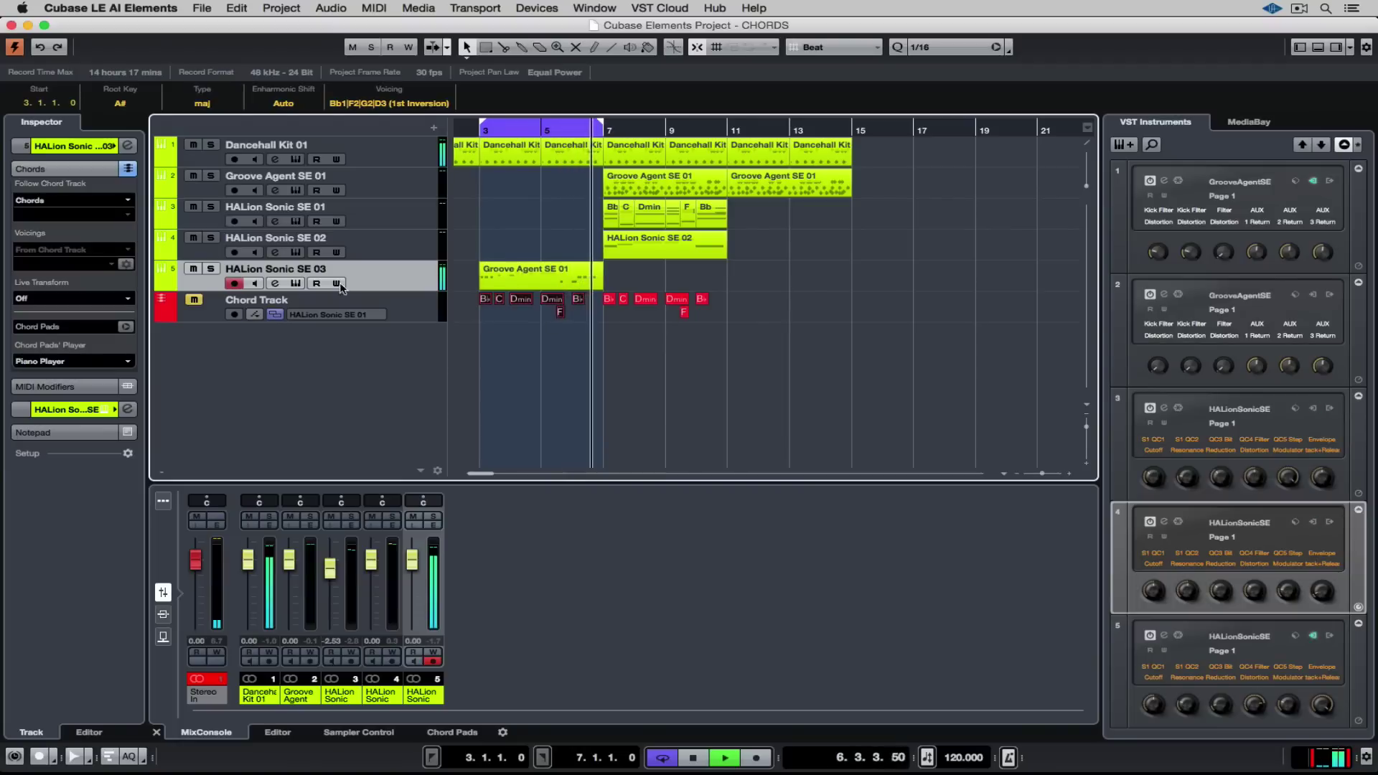
key(space)
Audition Acid Junkies from the HALion Sonic SE Basic bass programs, then load Hardclip Bass into HALion Sonic SE 03
click(295, 284)
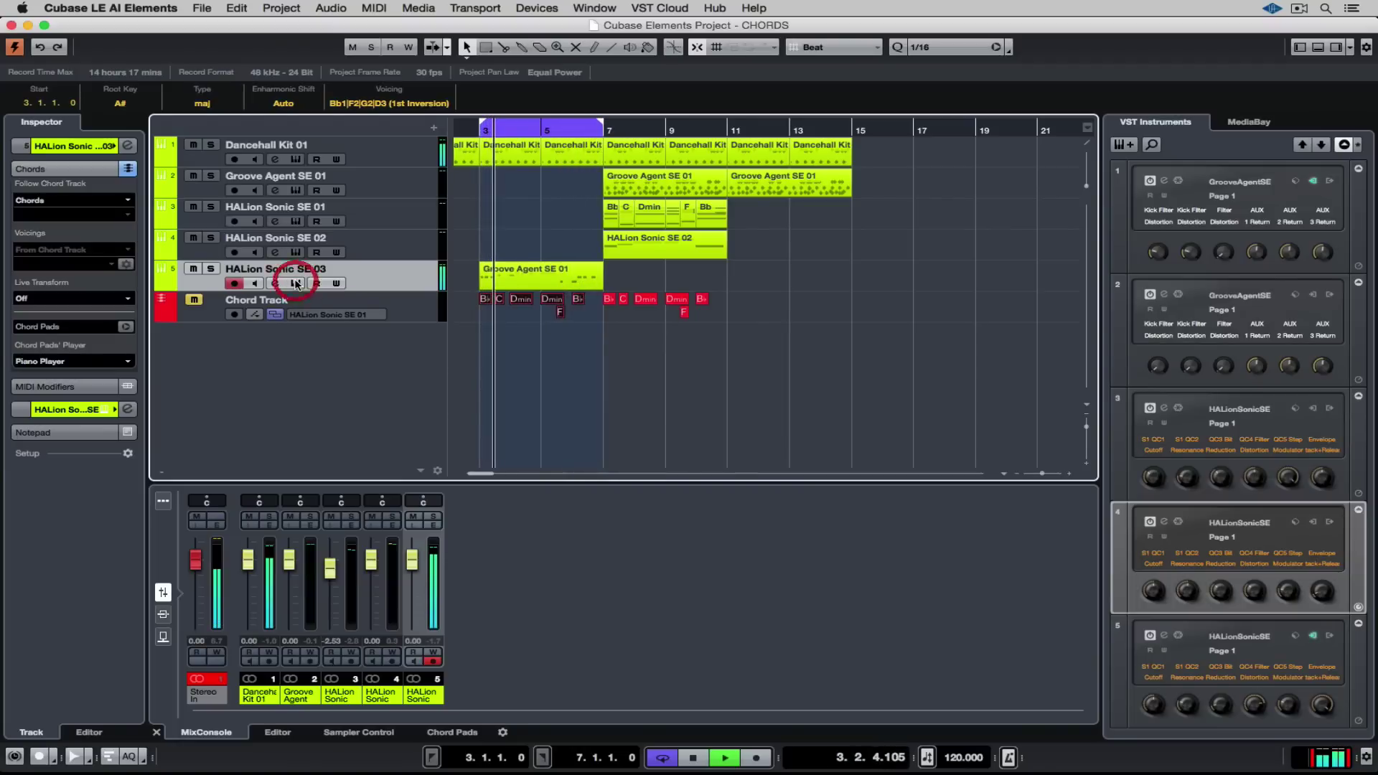
click(1074, 409)
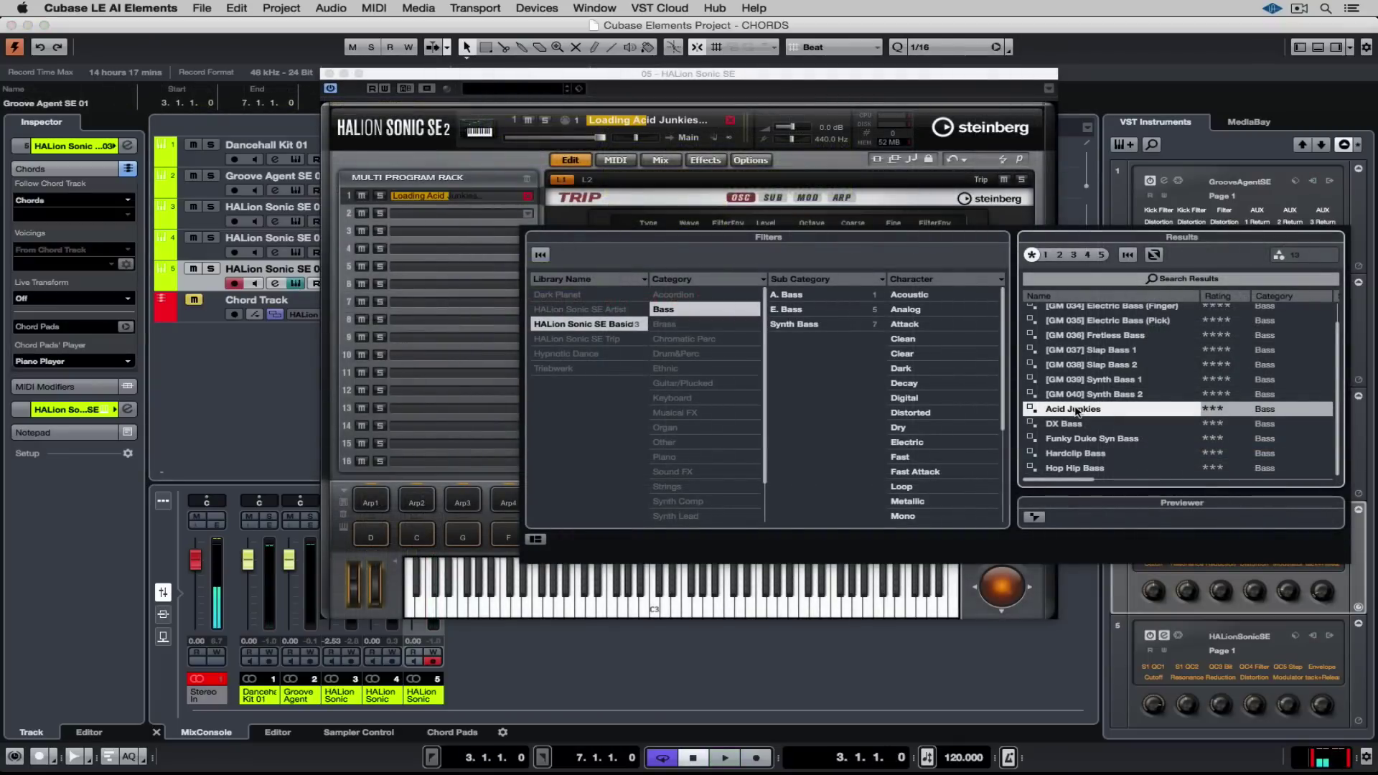
key(space)
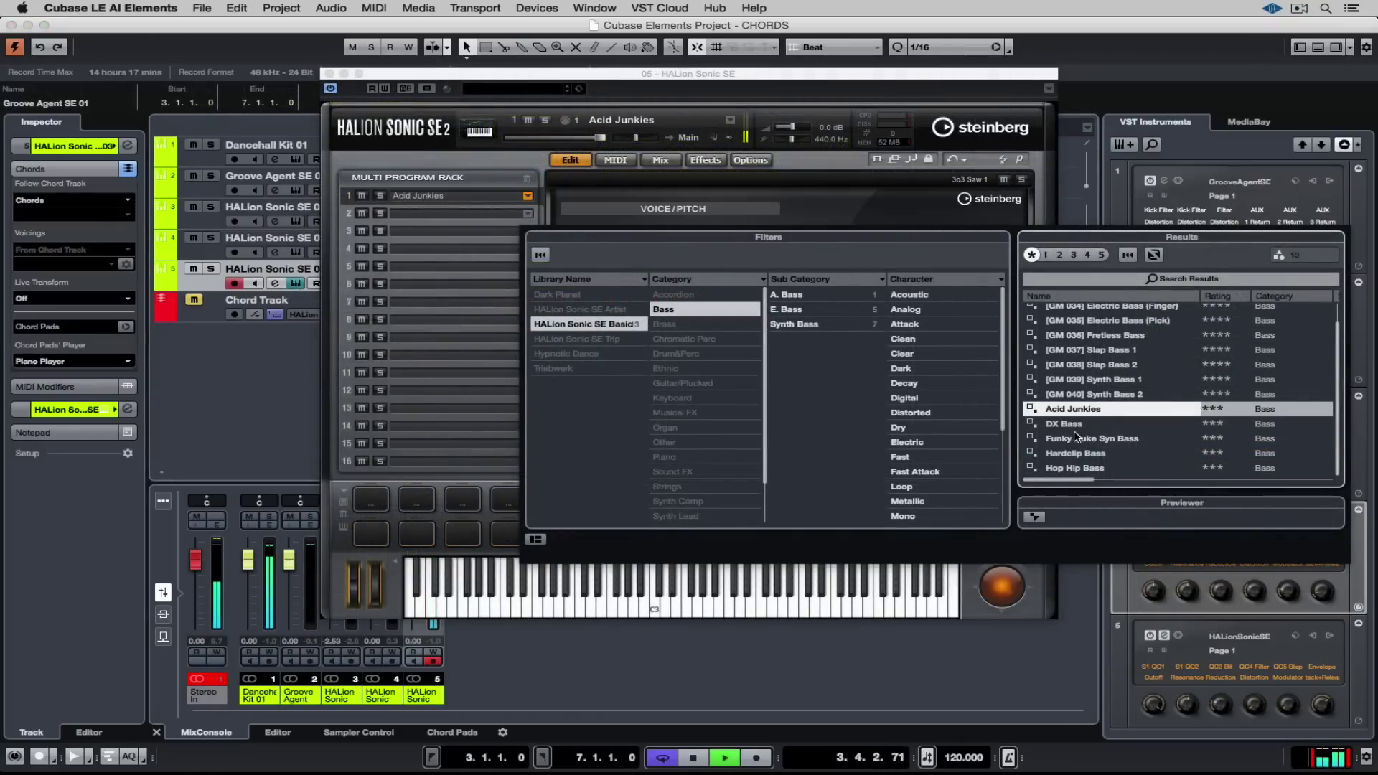
click(1091, 458)
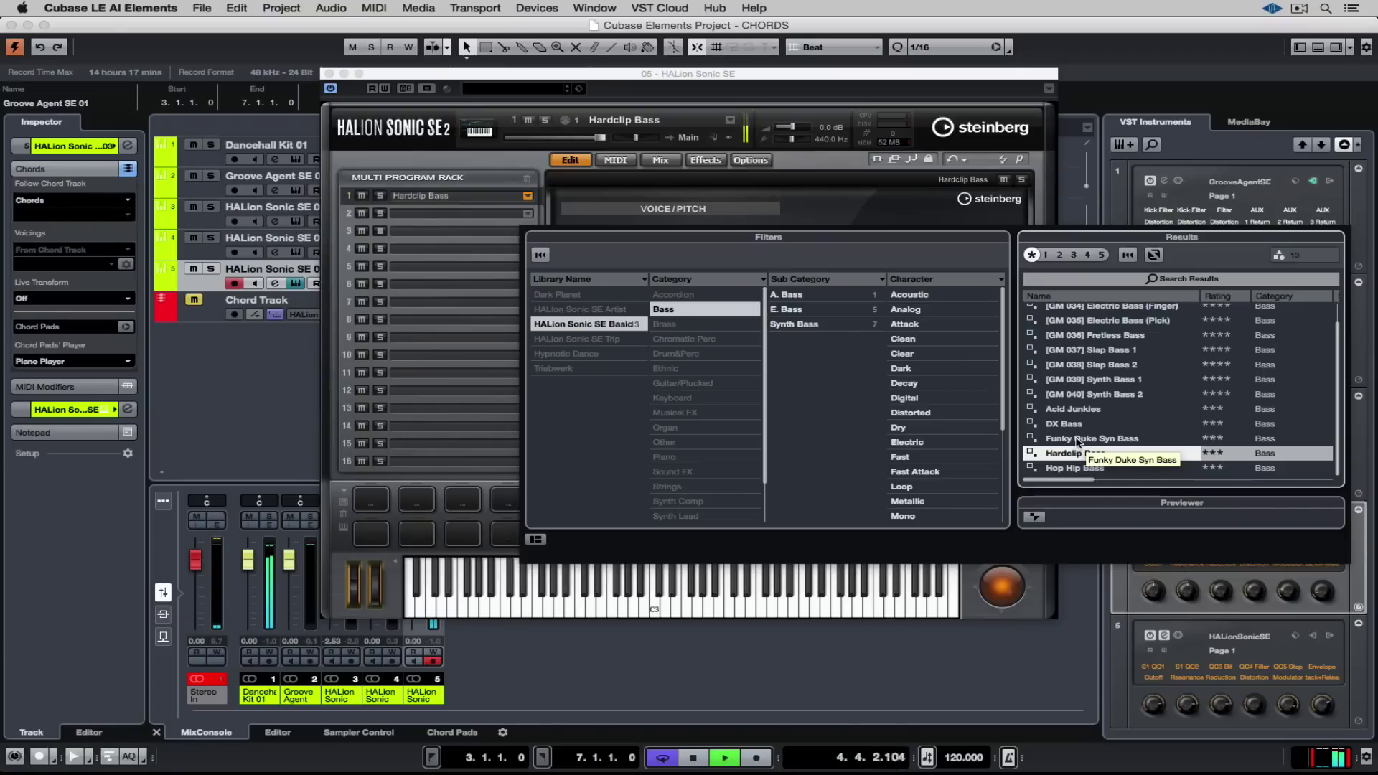
click(1037, 594)
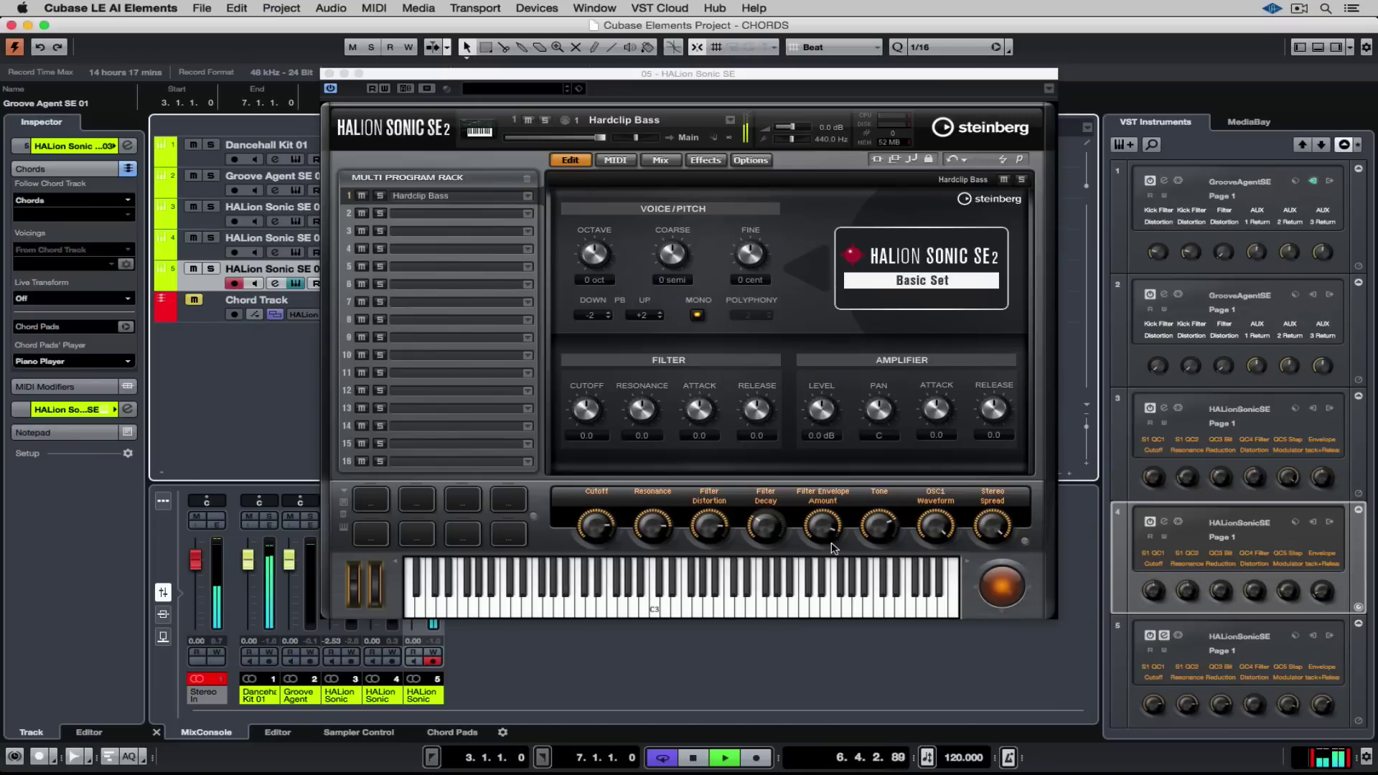
Adjust the Hardclip Bass Filter Distortion and lower the HALion Sonic SE 03 channel fader to -4.37
click(709, 565)
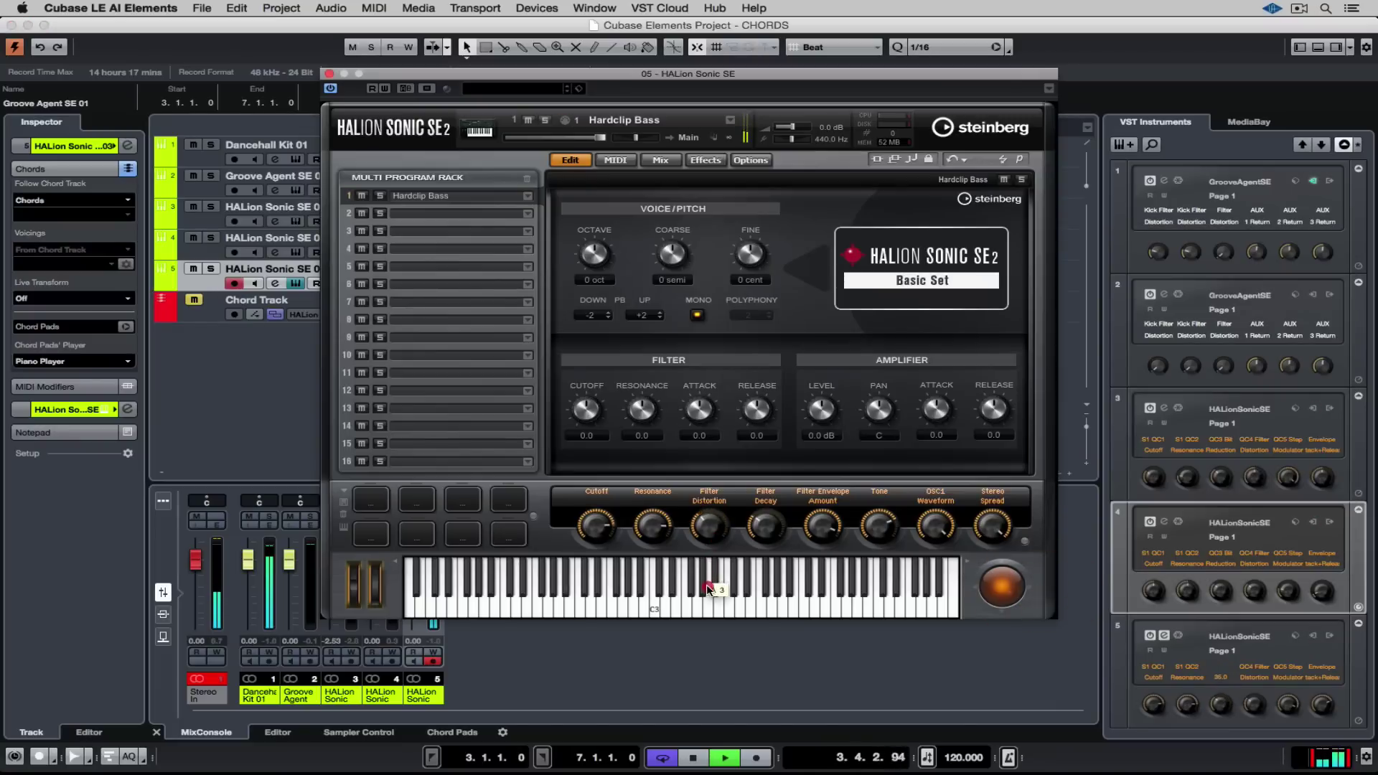
click(412, 560)
drag(413, 560, 413, 572)
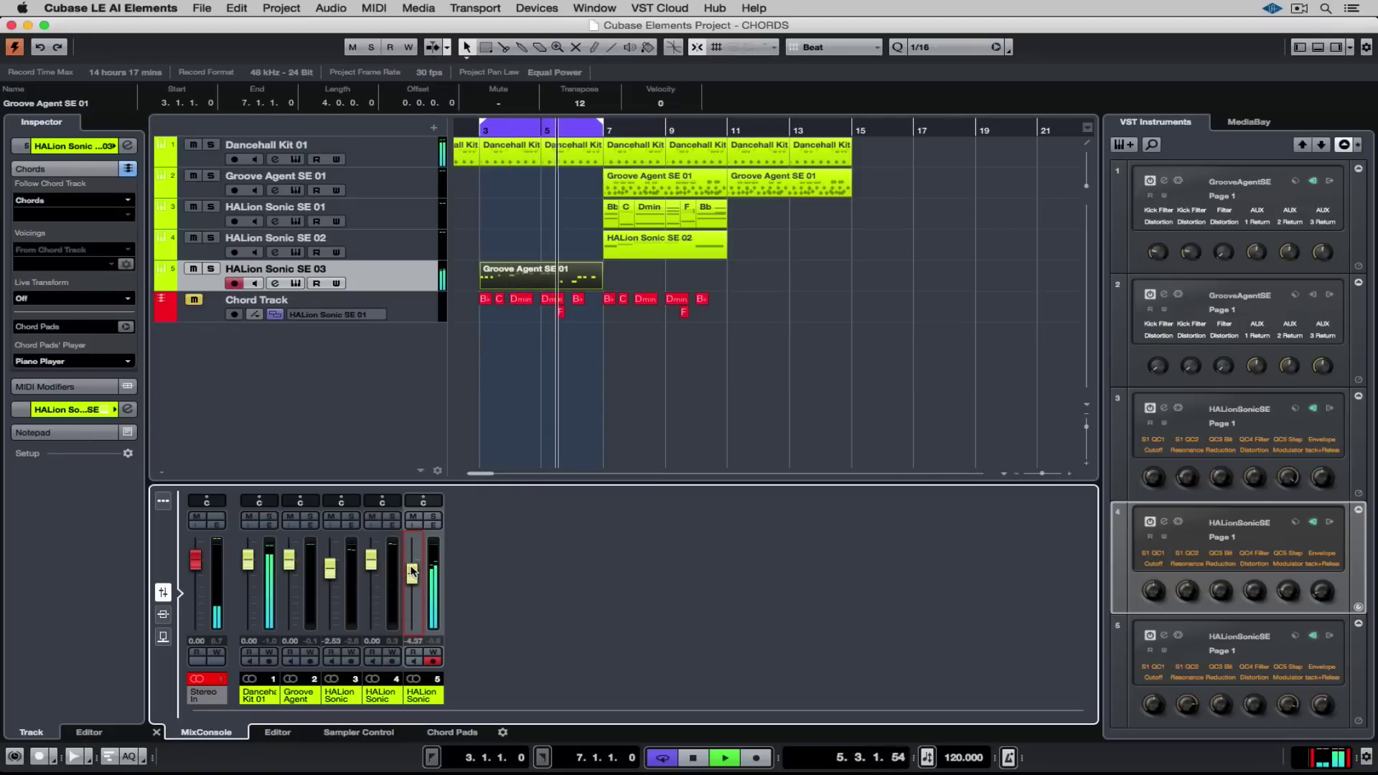
Insert Steinberg's VST Amp Rack distortion effect in the first audio insert slot of the HALion Sonic SE 03 track
click(63, 147)
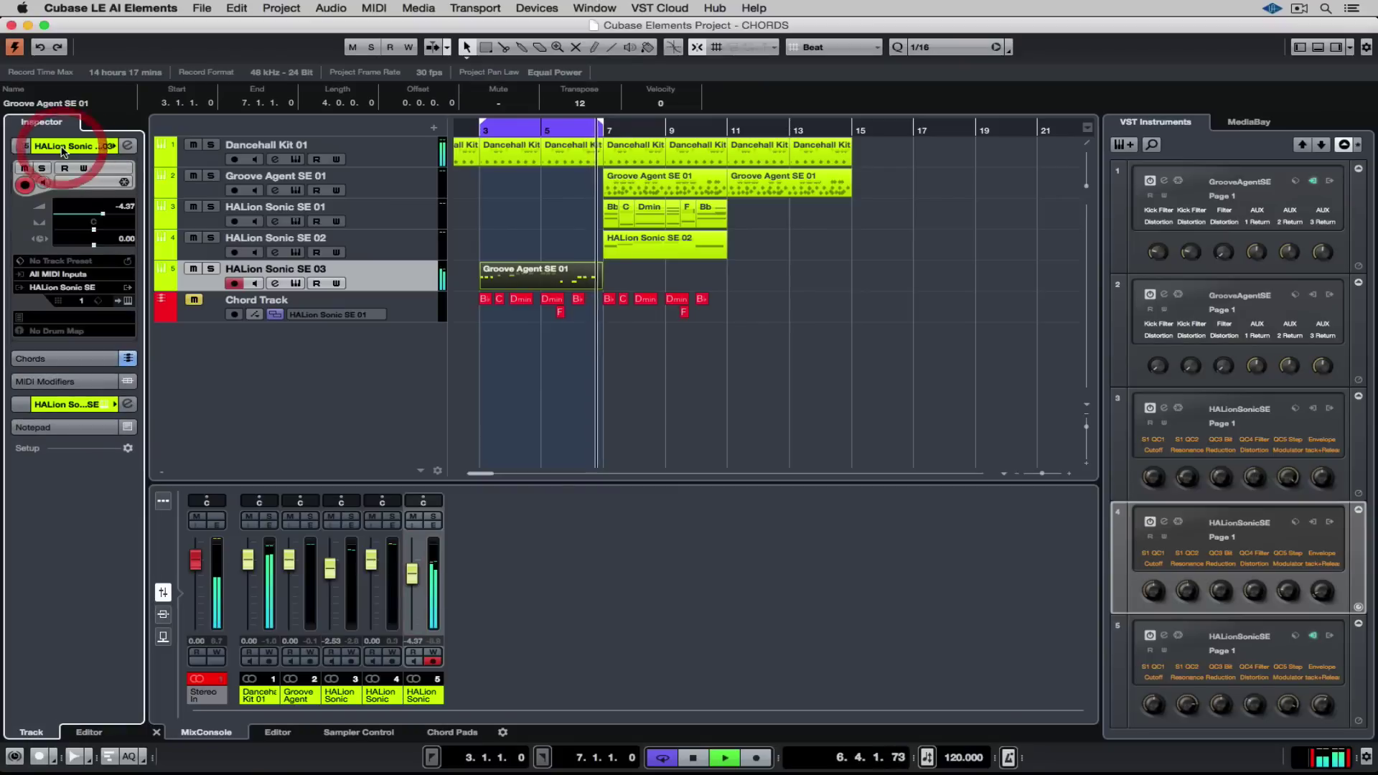
click(72, 406)
click(64, 239)
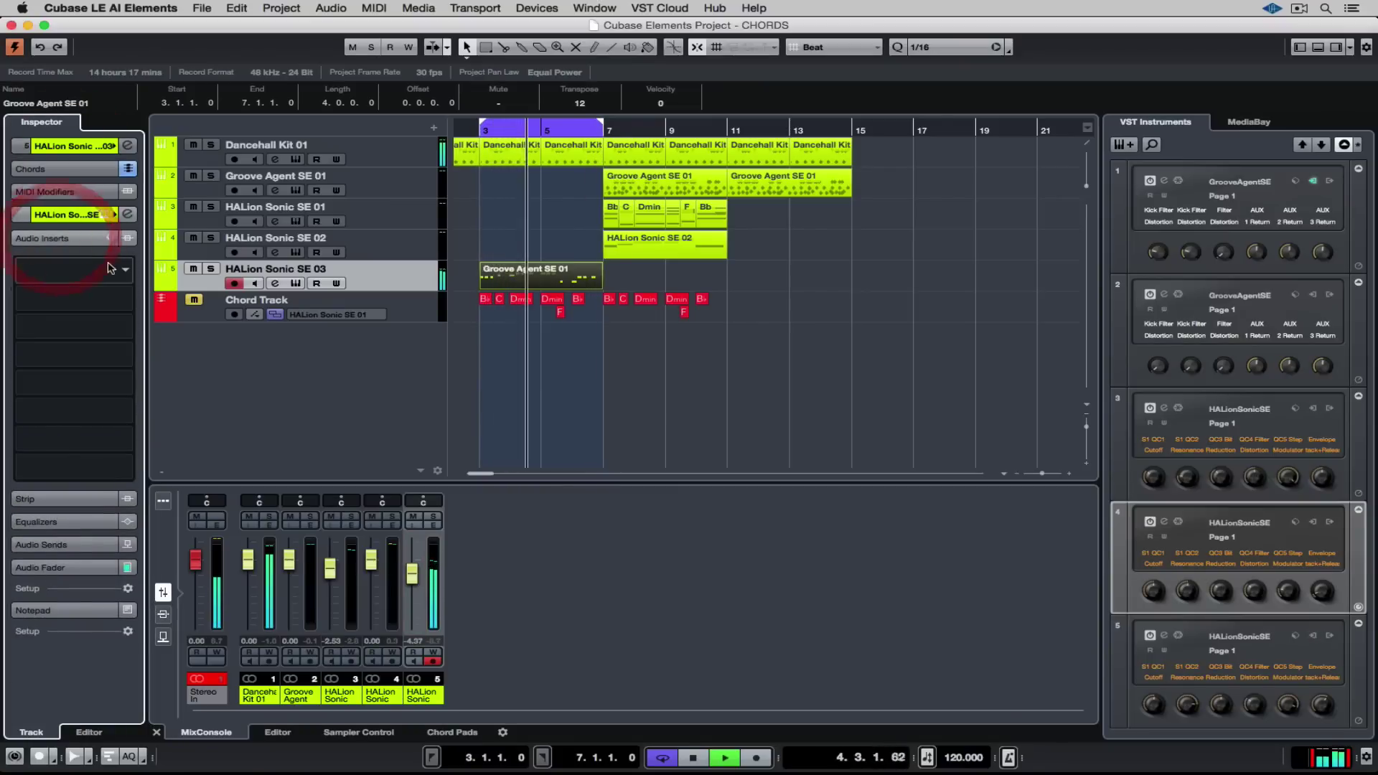
click(126, 273)
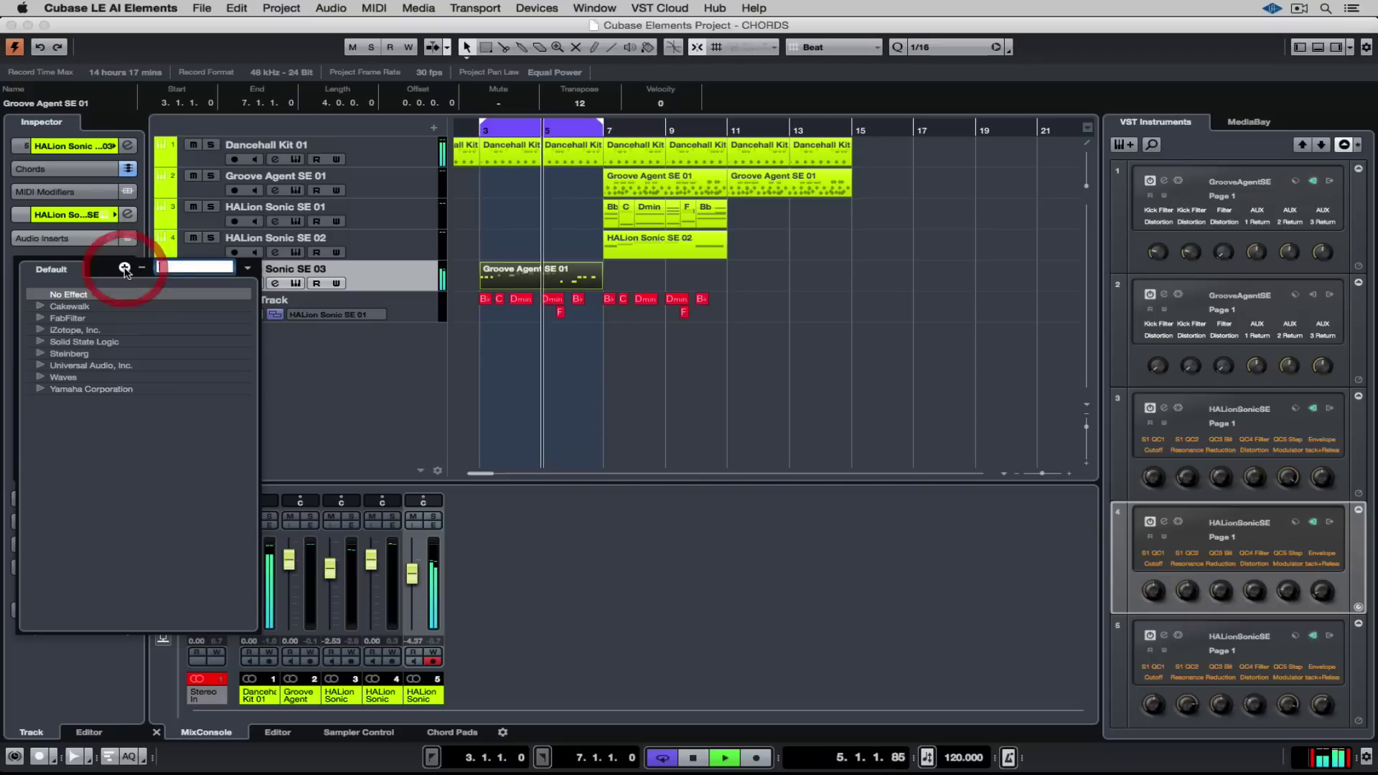
click(46, 354)
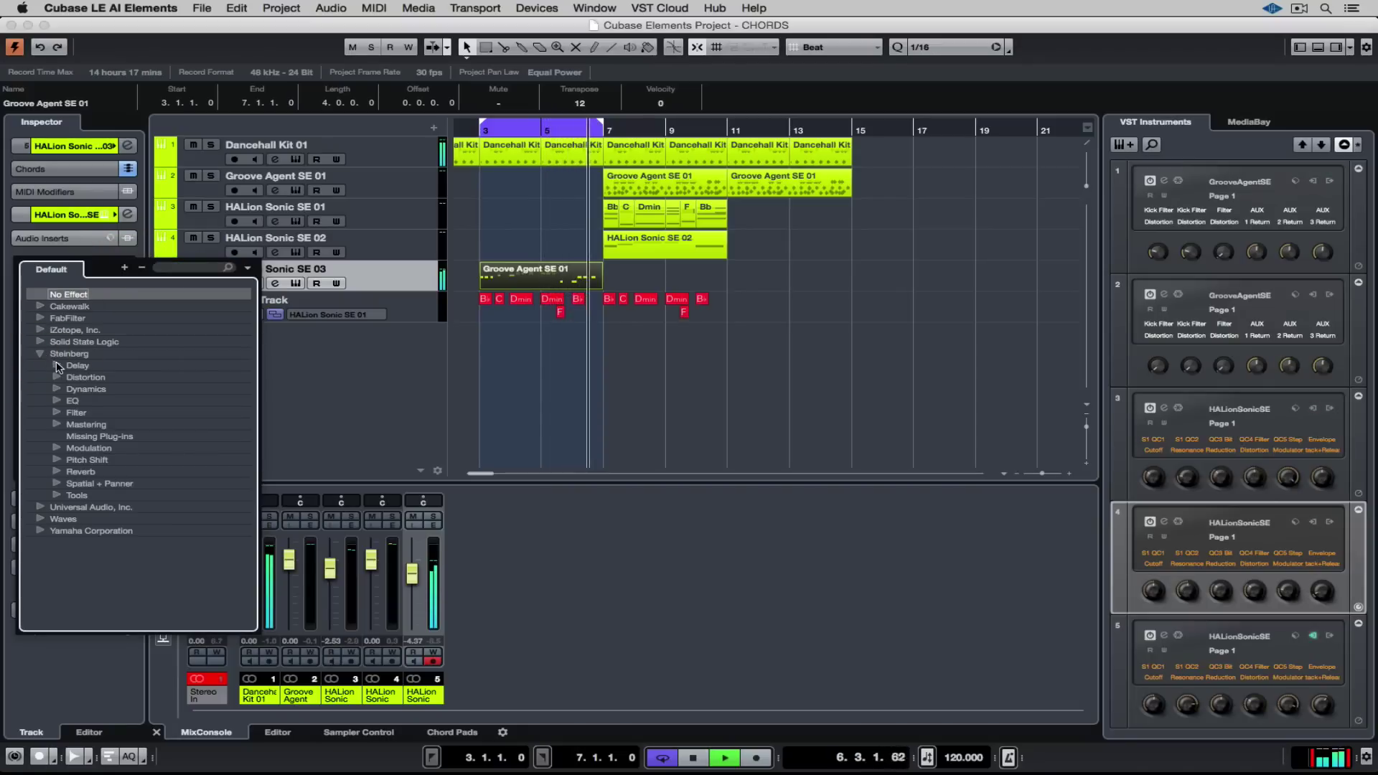
click(75, 379)
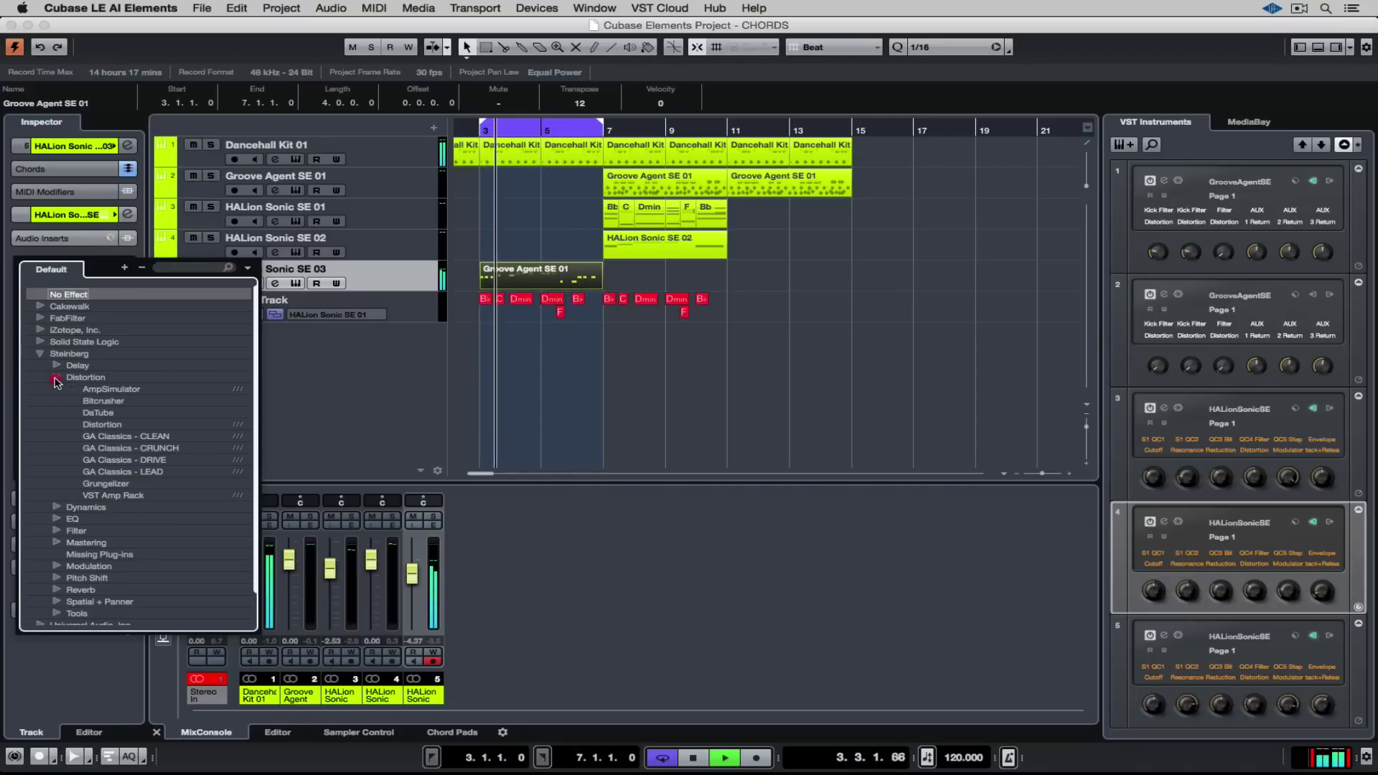
click(122, 496)
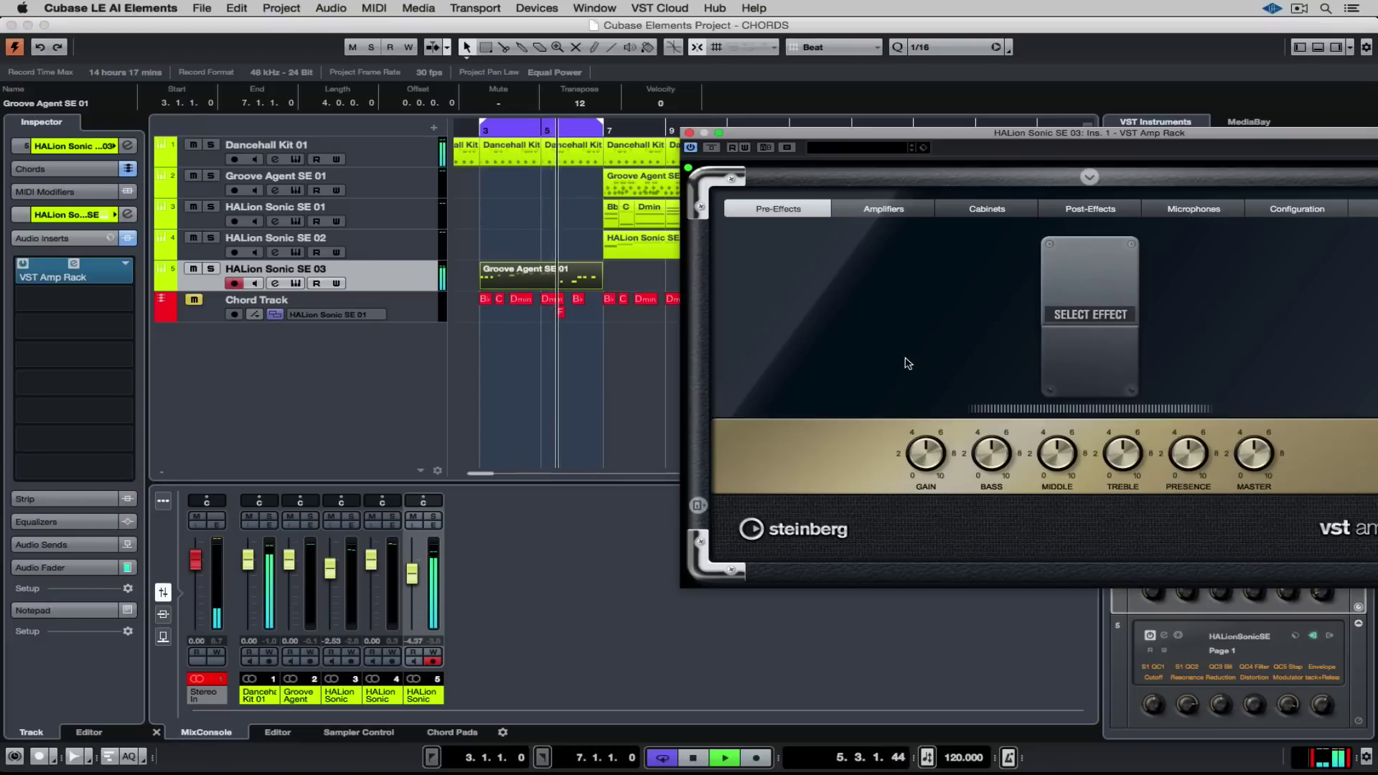
Select the British Custom amplifier in VST Amp Rack and raise its Gain slightly
click(883, 209)
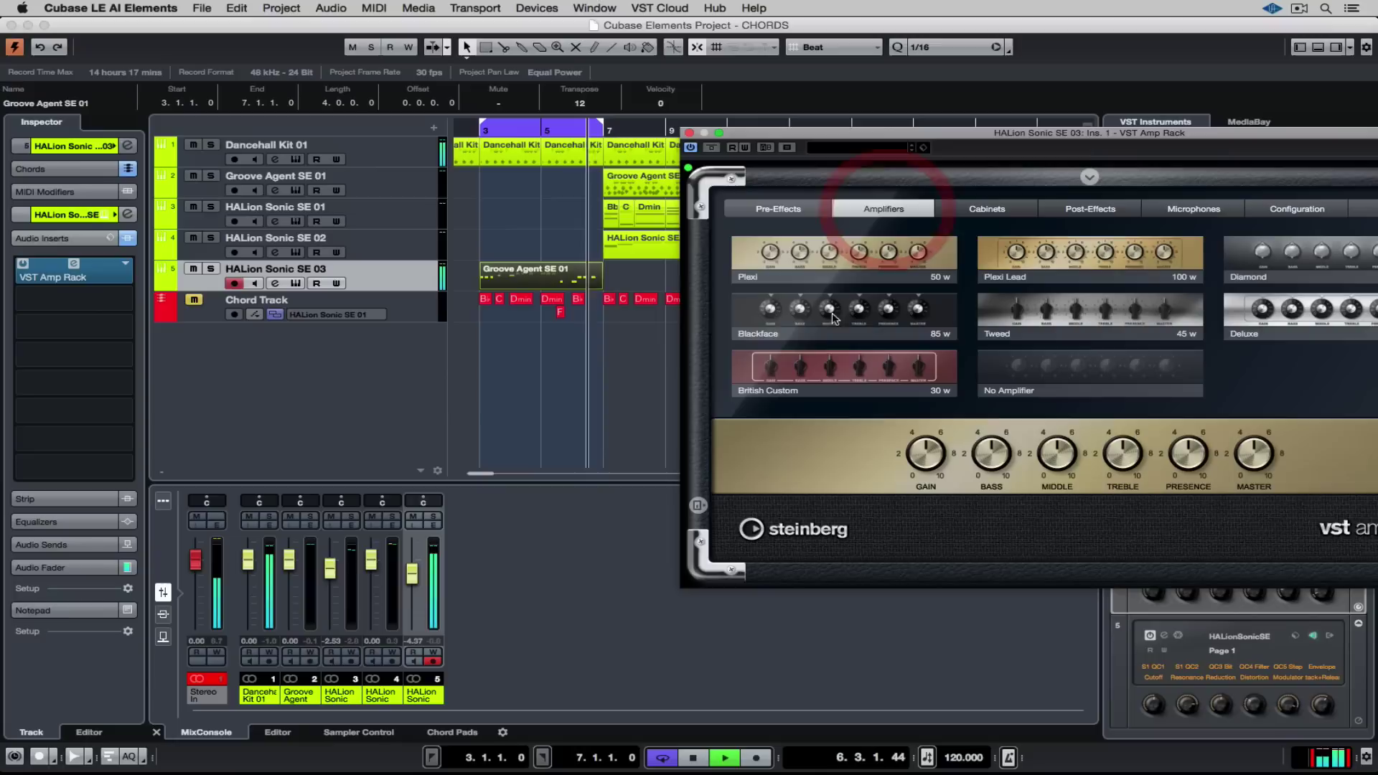
click(754, 379)
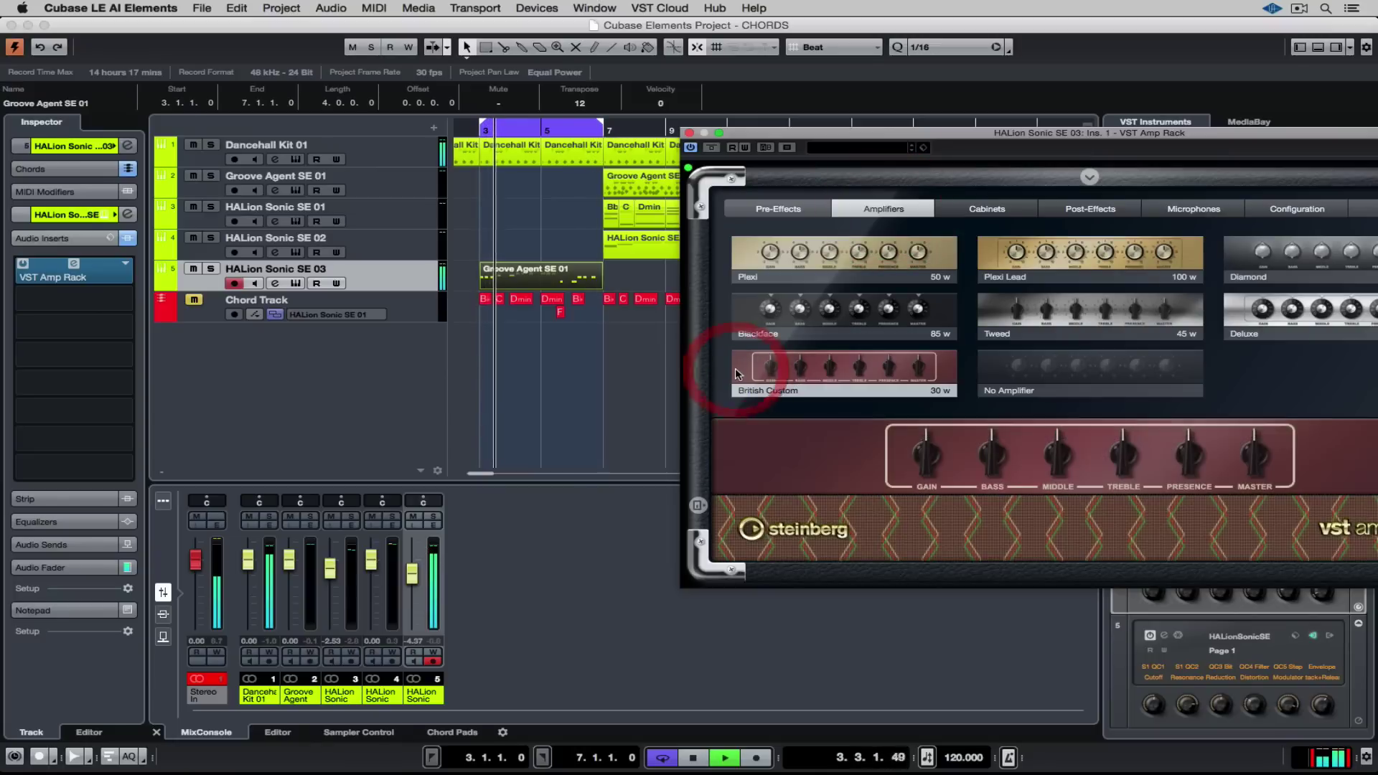
drag(924, 451, 925, 445)
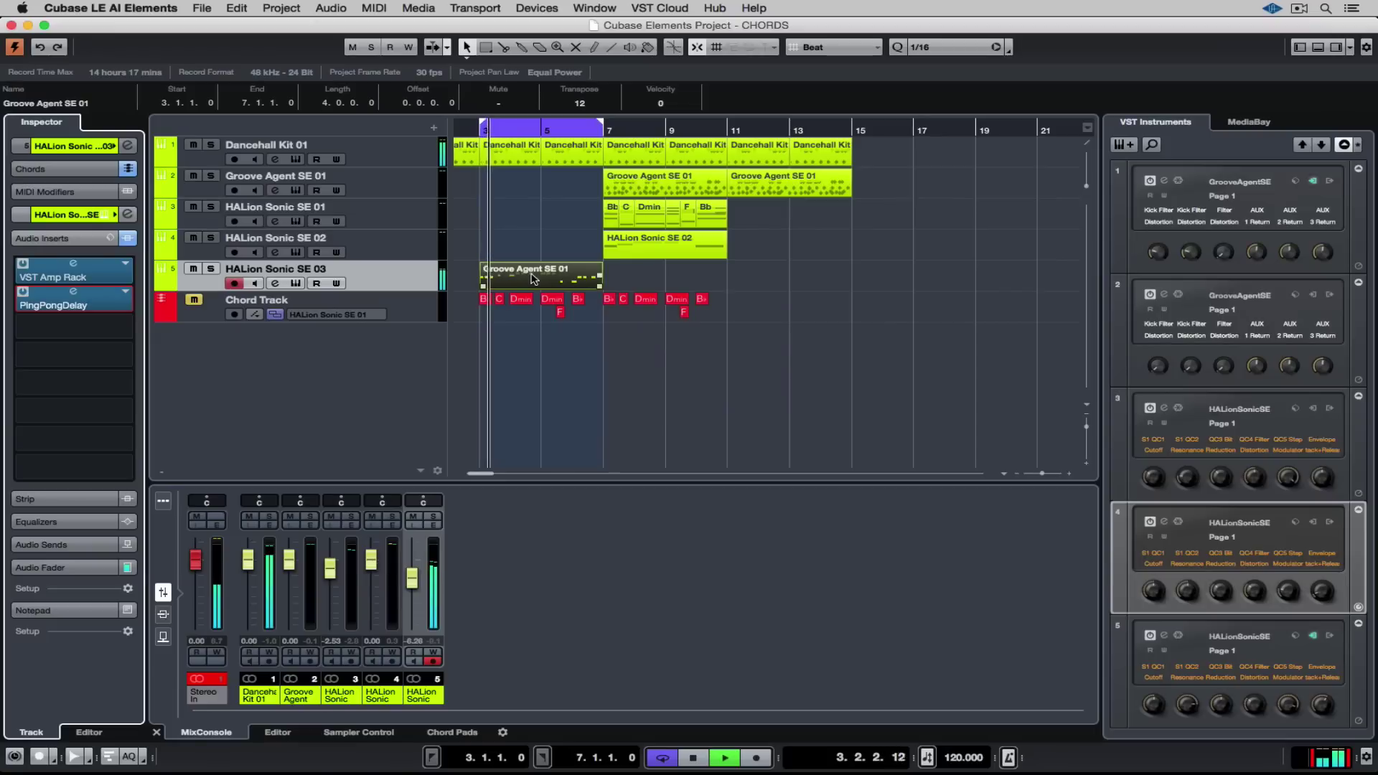
Copy the HALion Sonic SE 03 part at bars 3 to 7 onto a duplicate track below the Chord Track and open that track's instrument
drag(532, 279, 535, 338)
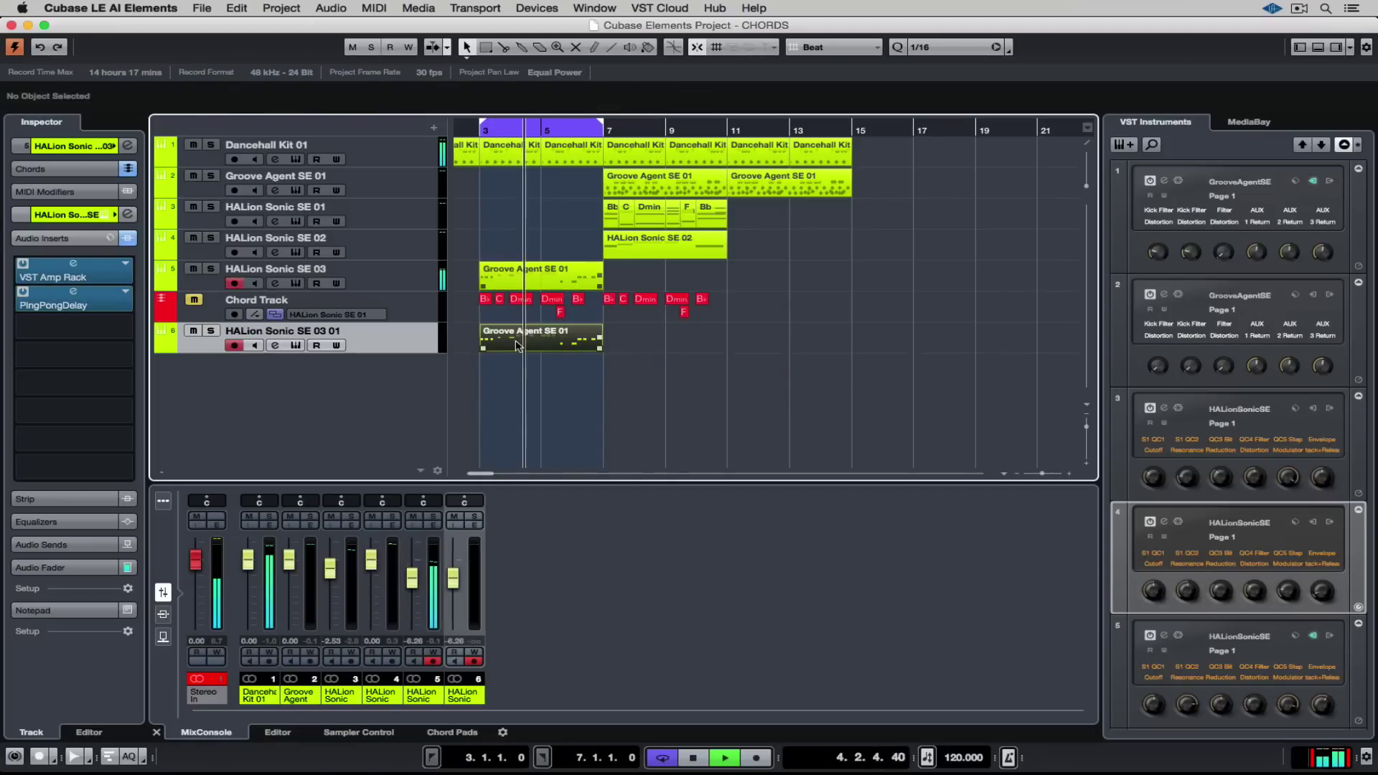
click(297, 346)
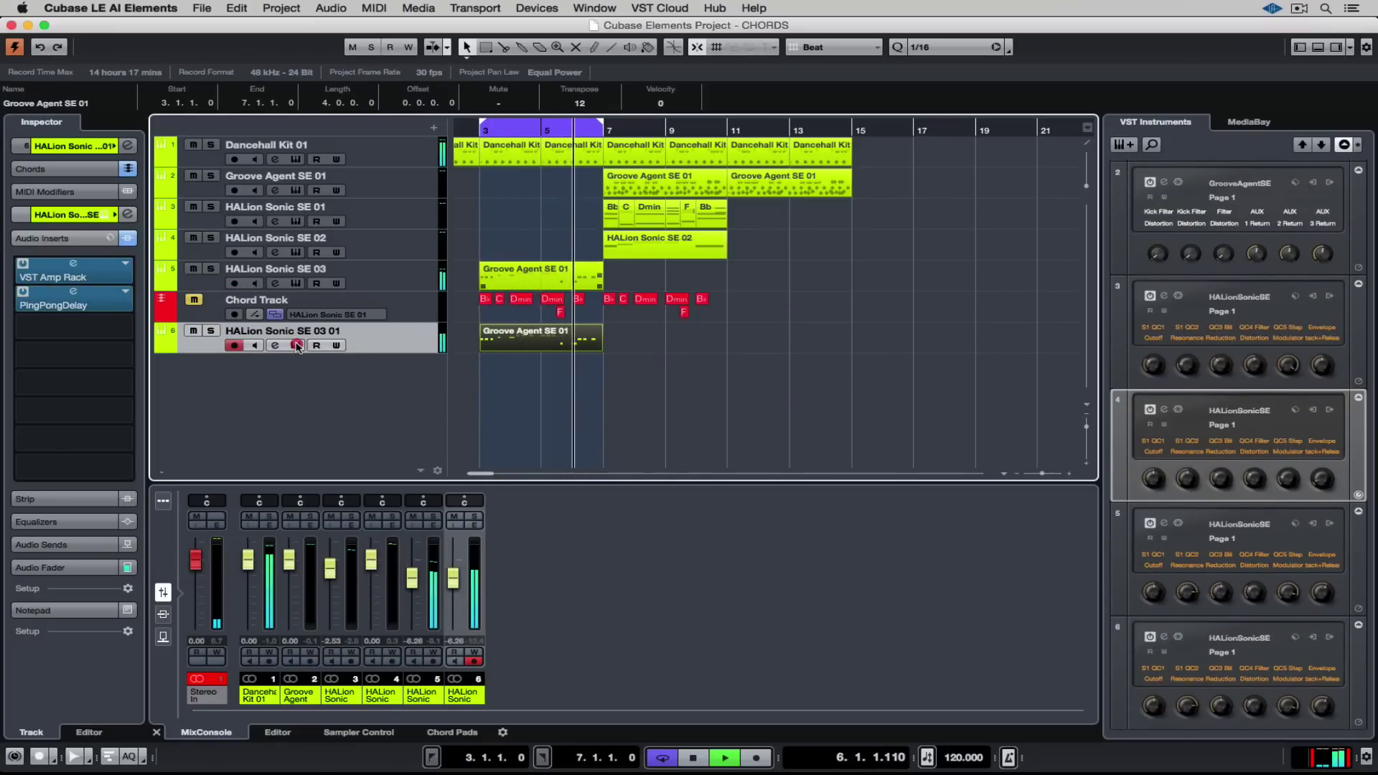
click(297, 346)
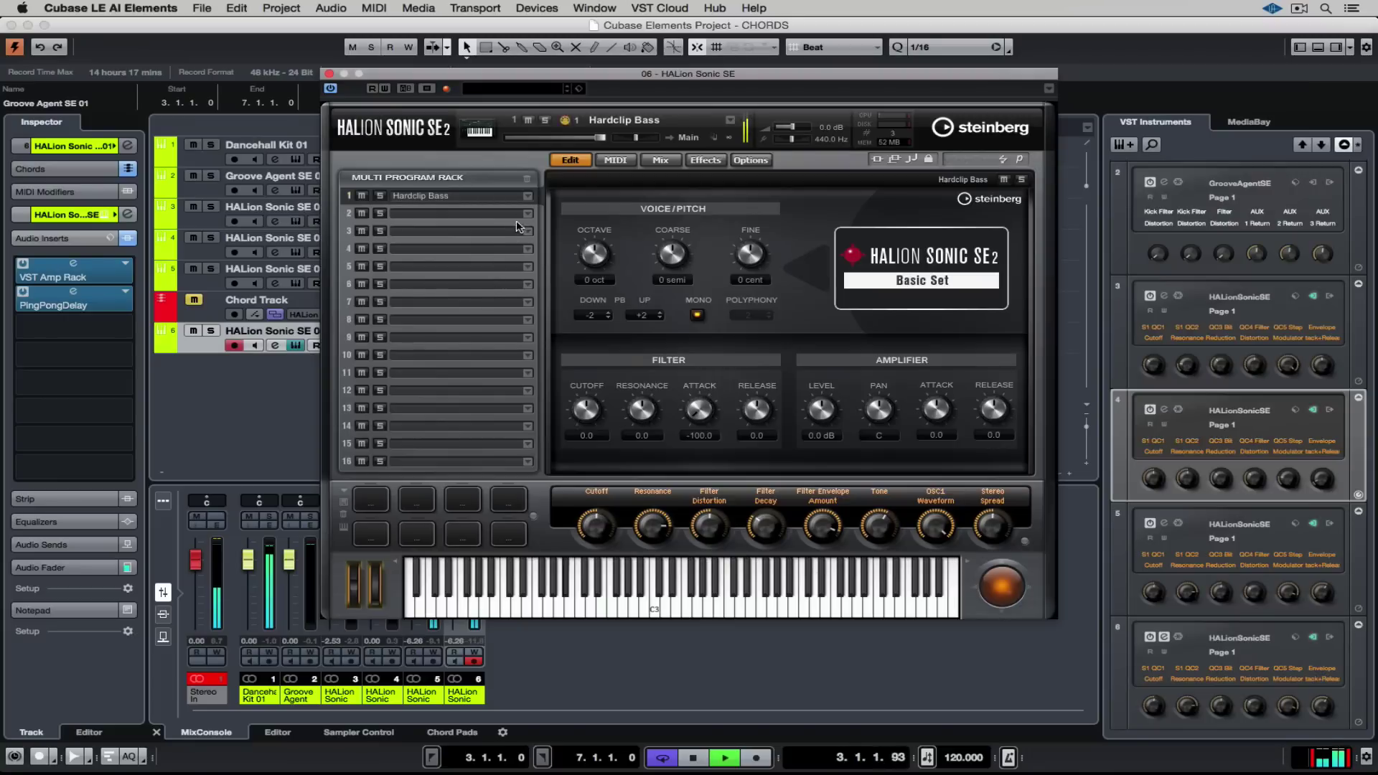
Audition R&B Lead from the HALion Sonic SE Basic Synth Lead programs, then load Trancequencer in place of Hardclip Bass and close the instrument
click(528, 196)
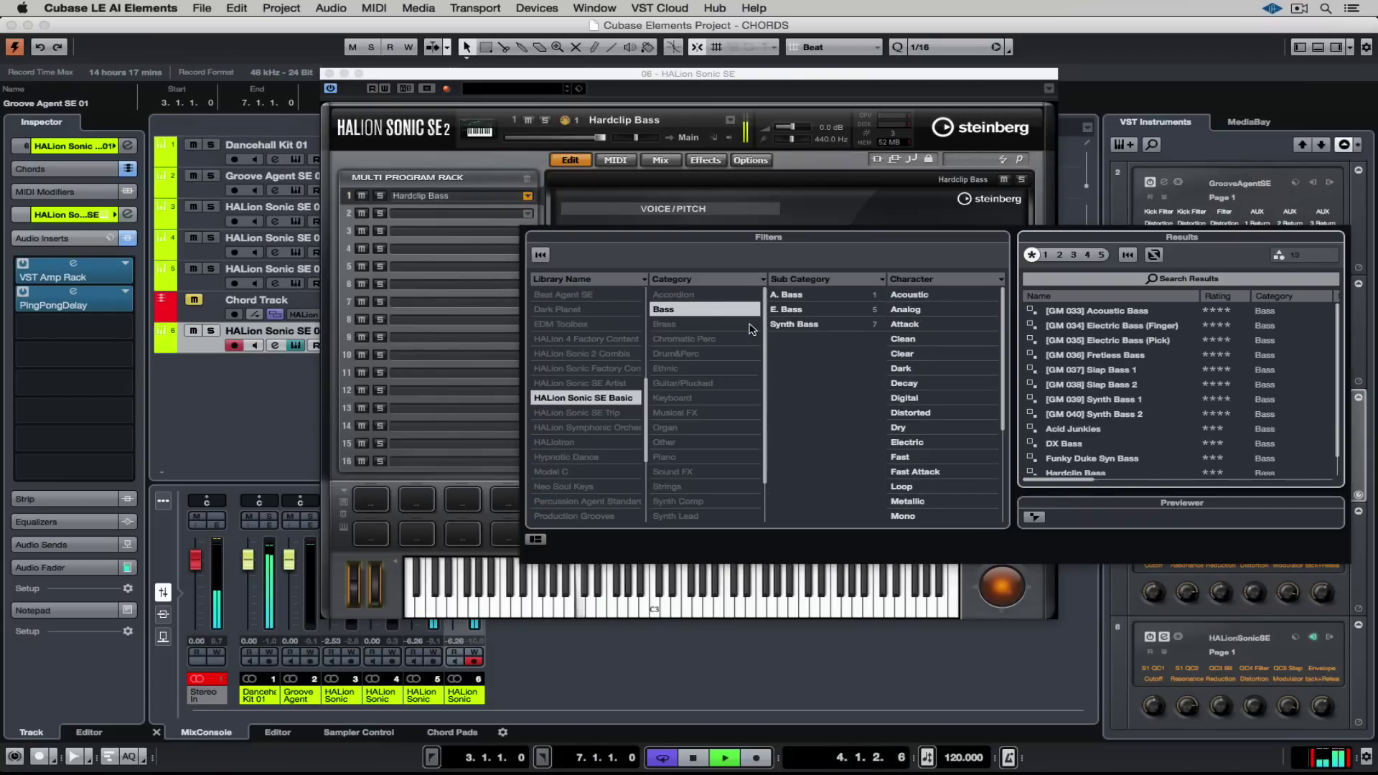
click(701, 312)
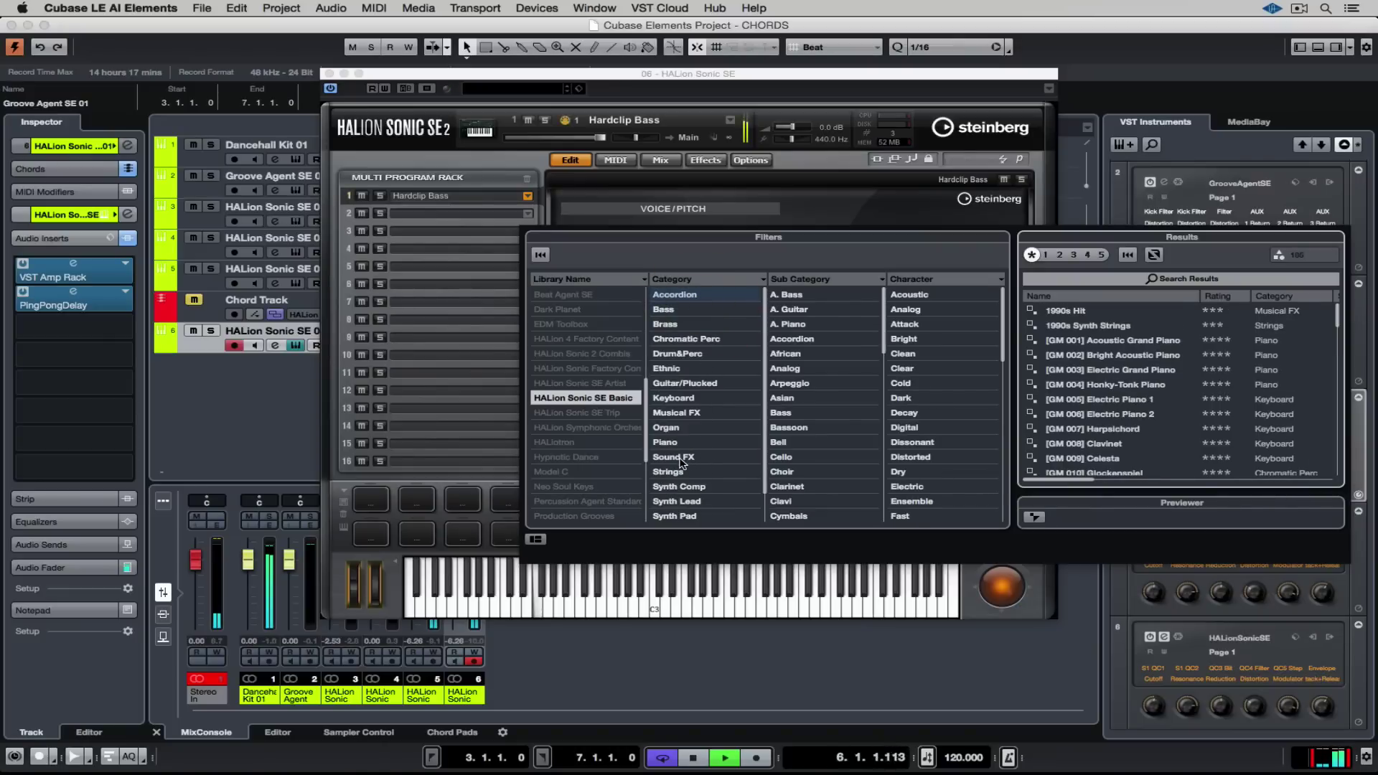
click(680, 502)
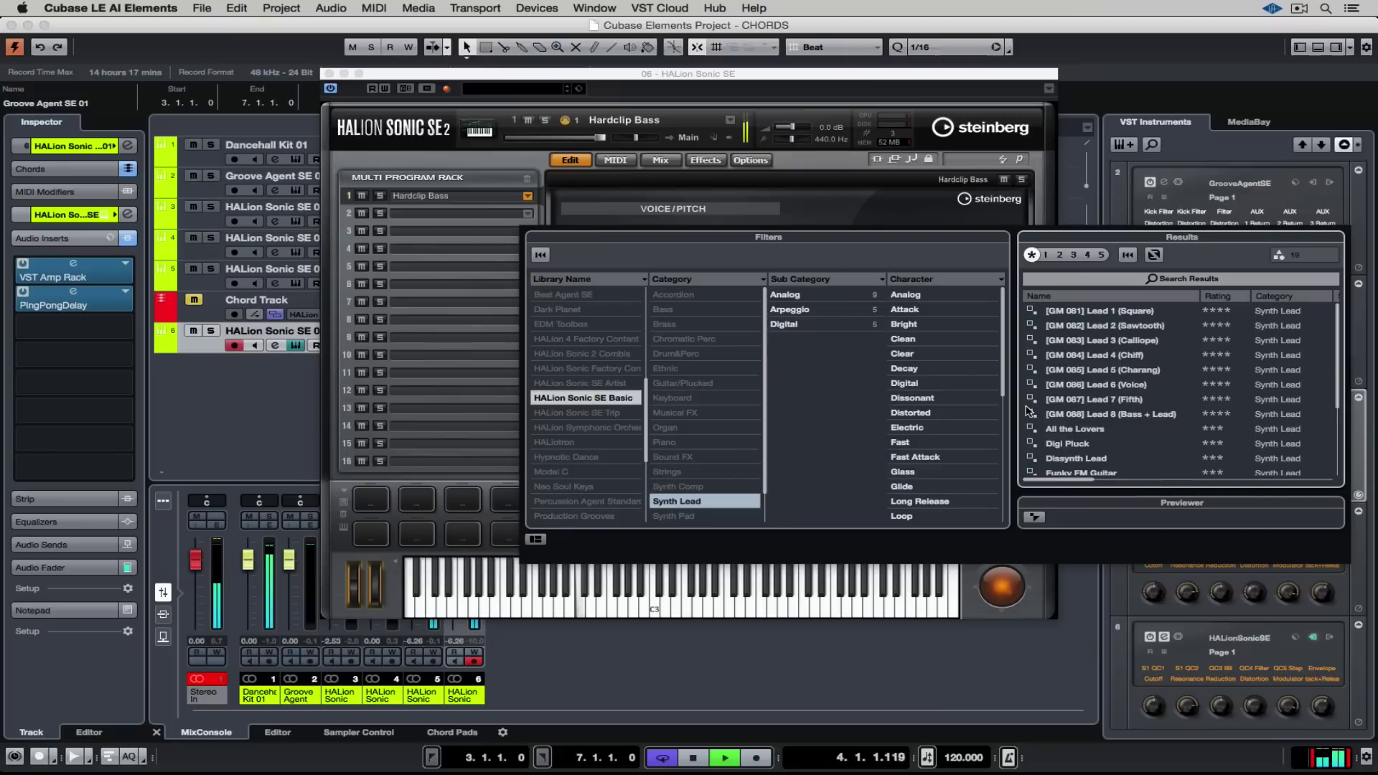
scroll(1130, 415, down, 3)
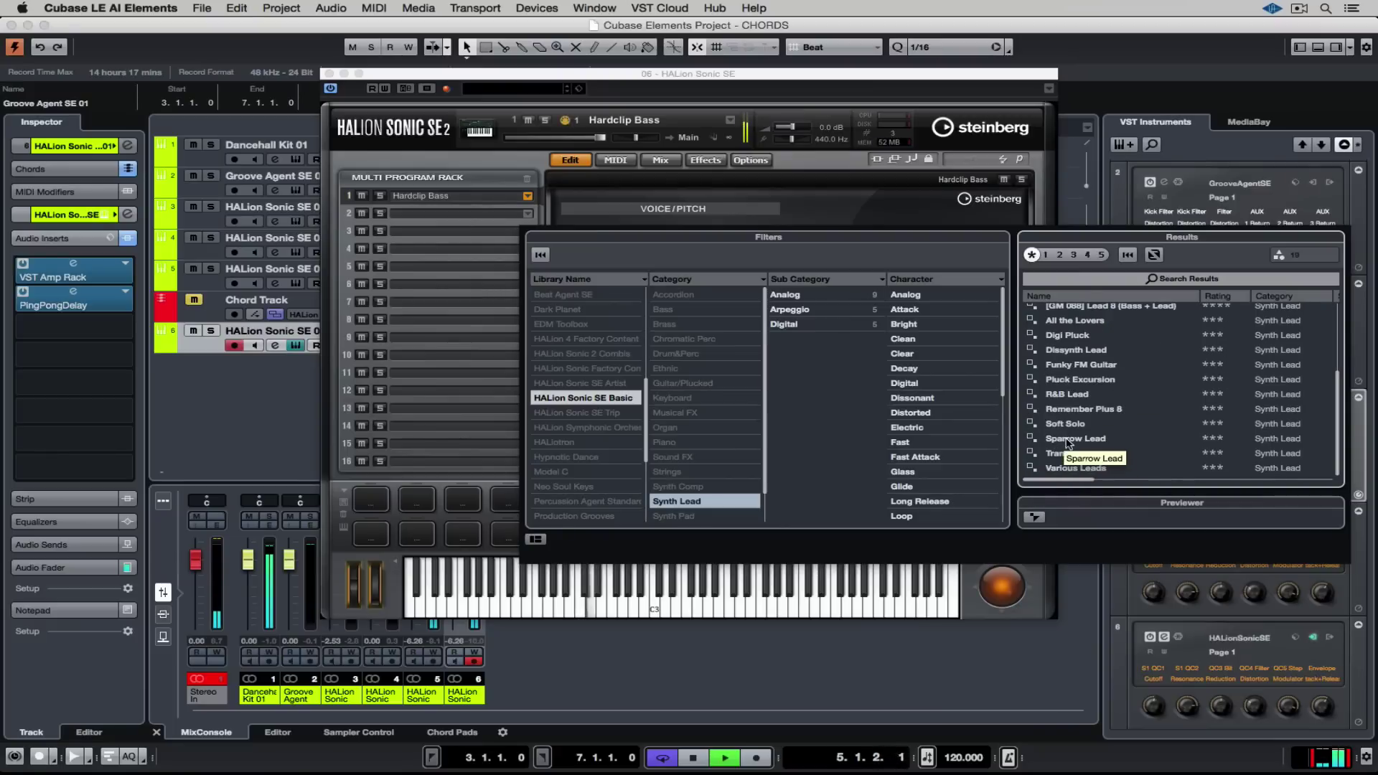
click(1074, 394)
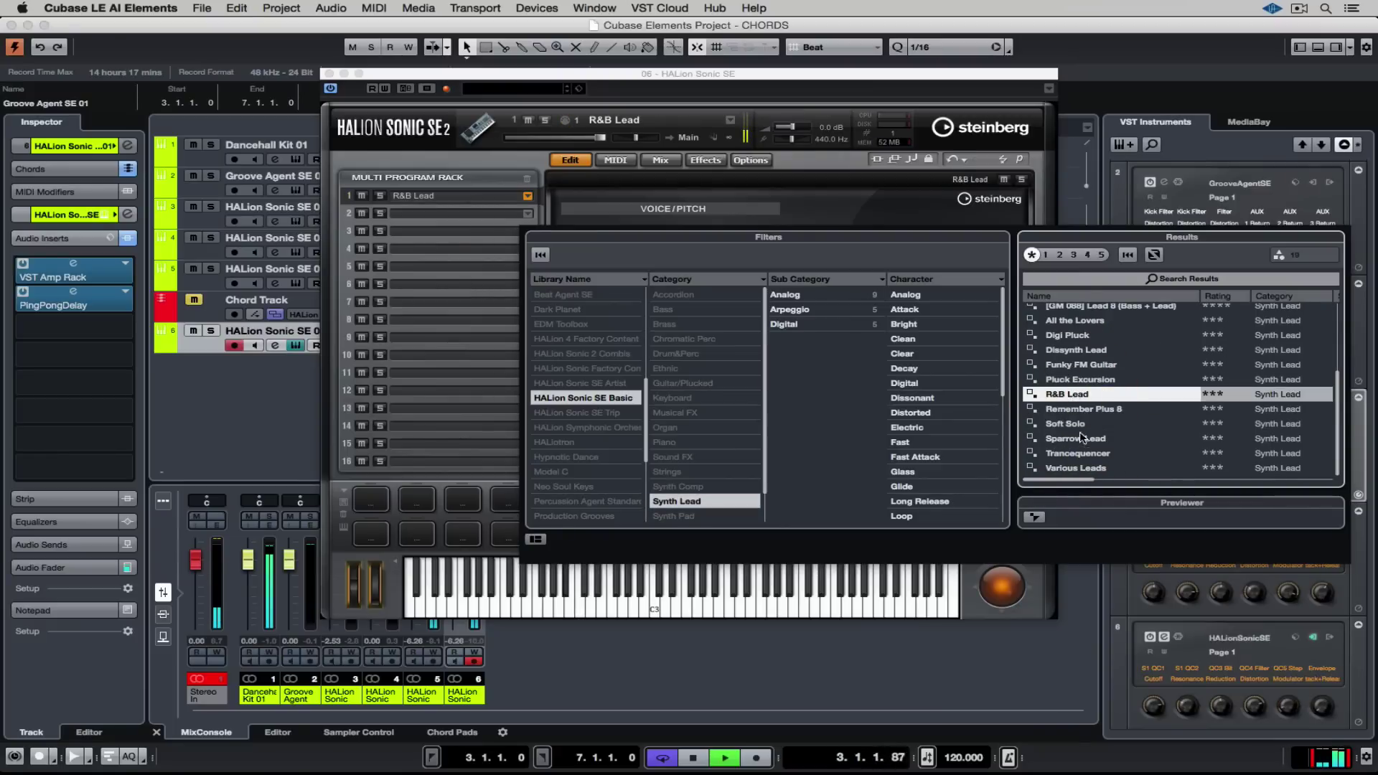
click(1079, 454)
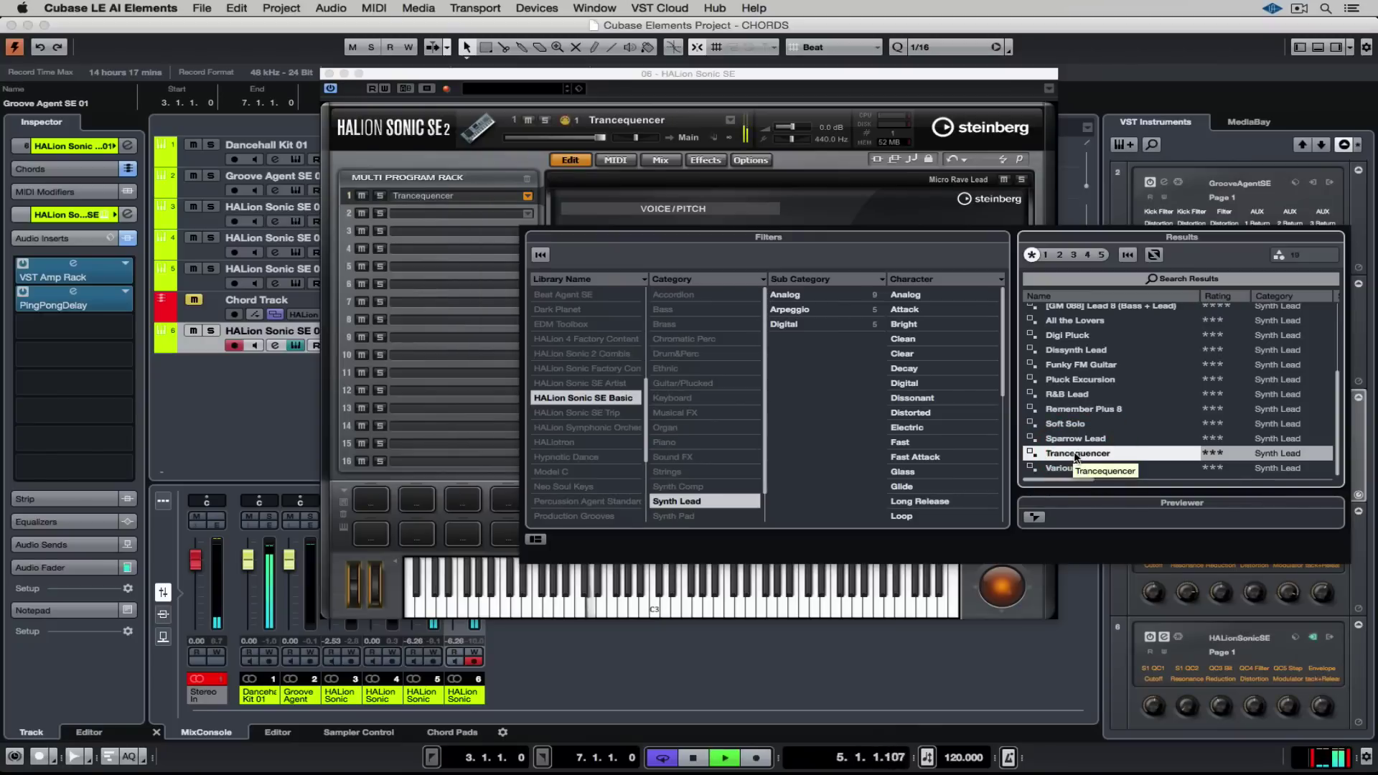
click(1034, 594)
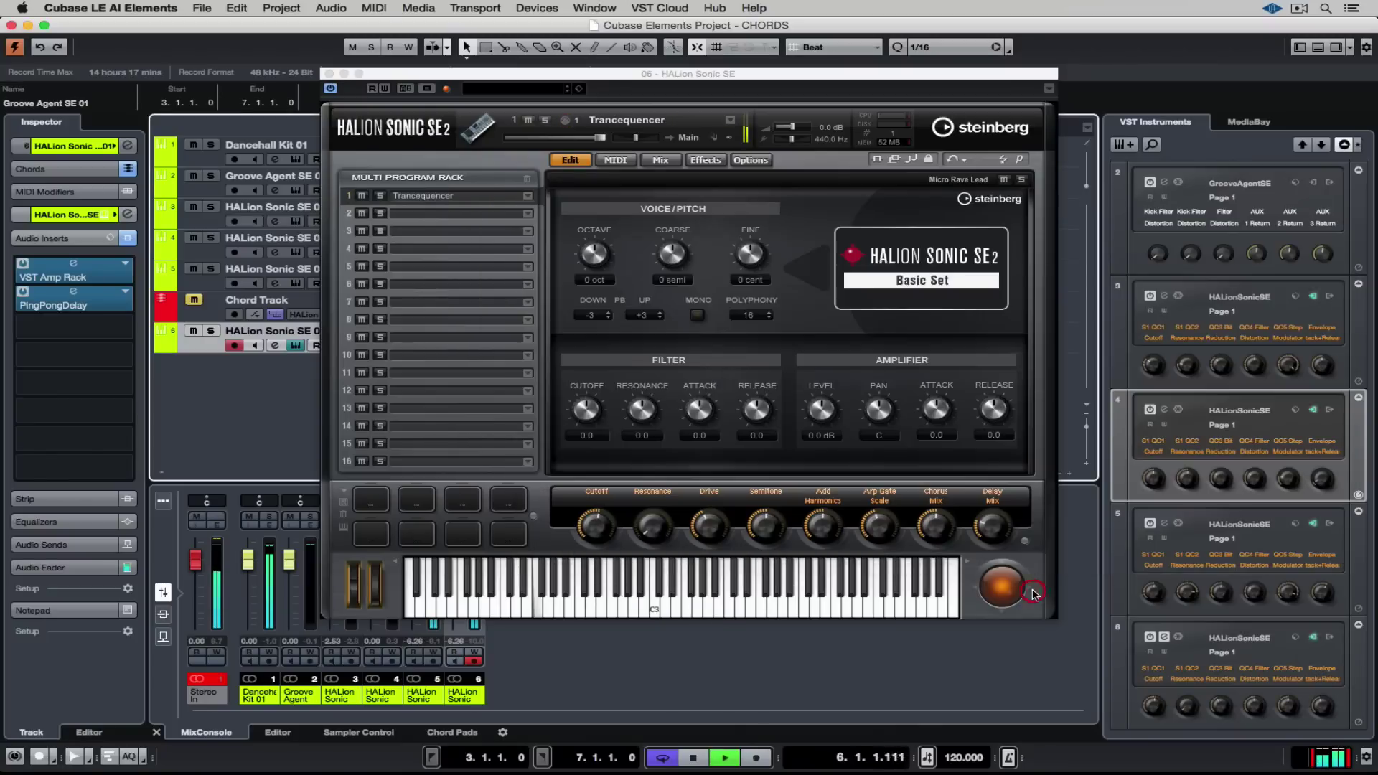
click(328, 74)
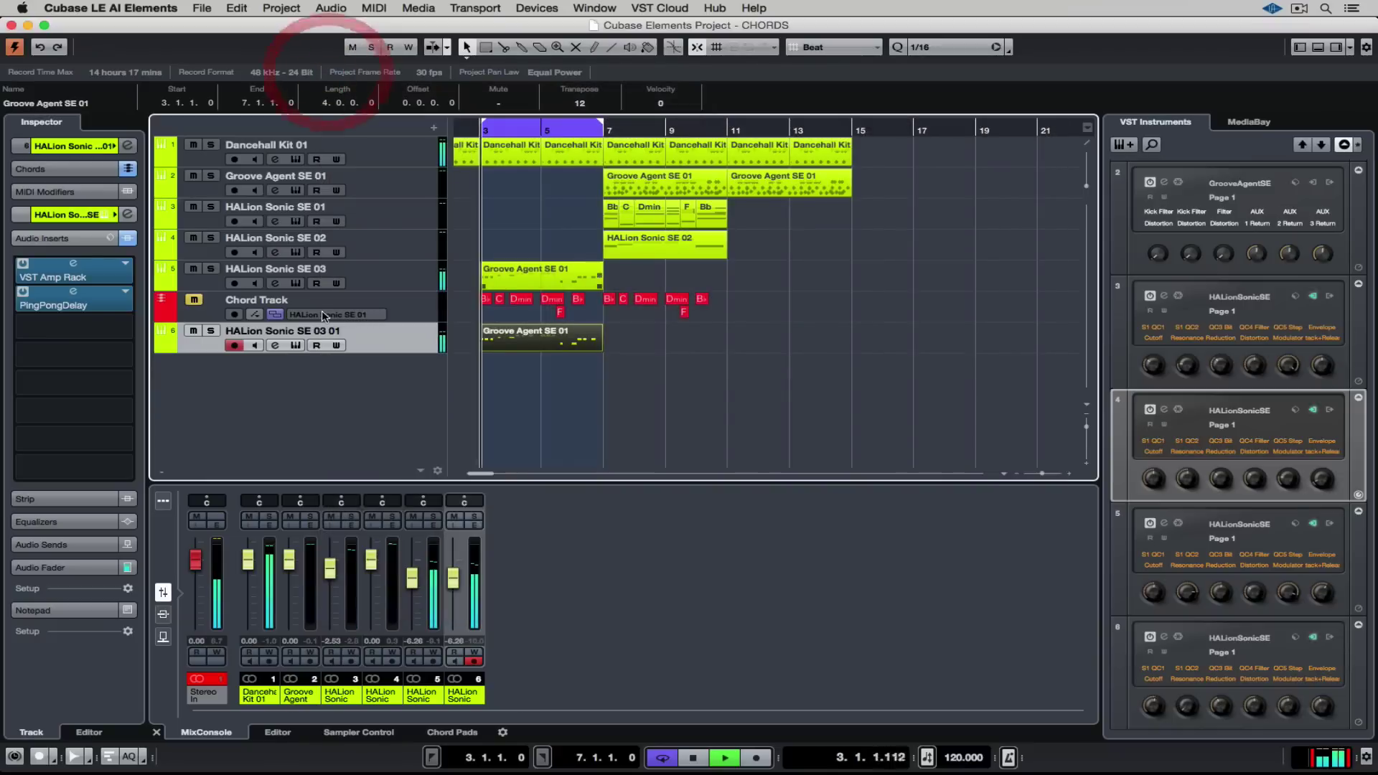